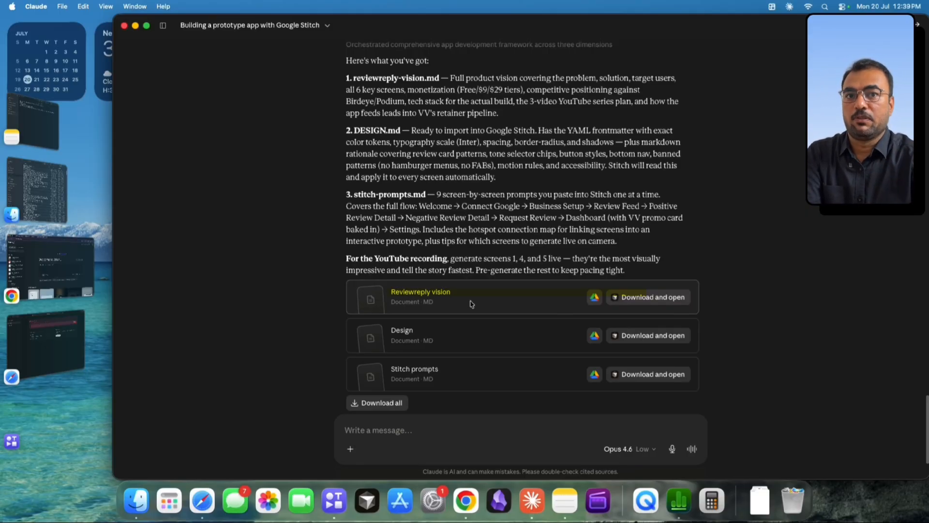
# Open the Reviewreply vision document and read from the problem statement through to the Competitive Landscape pricing table.
pyautogui.click(472, 304)
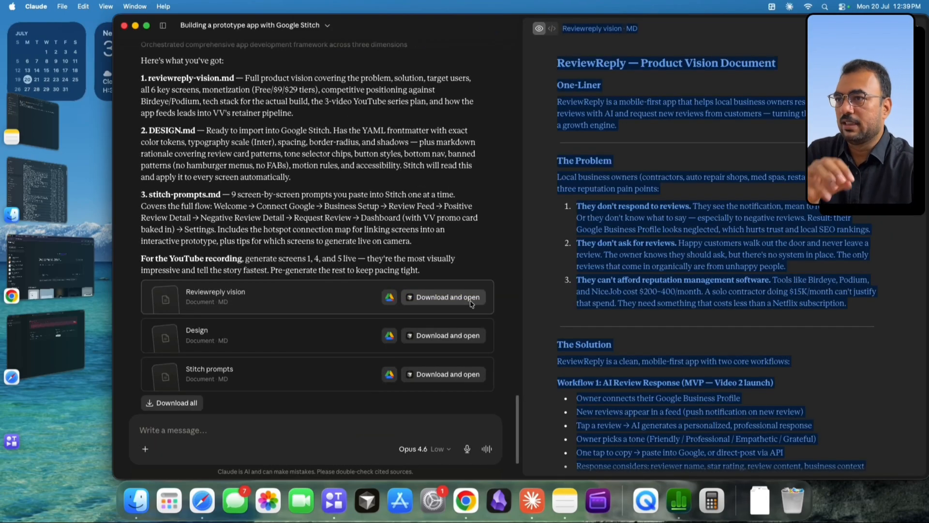
pyautogui.click(769, 241)
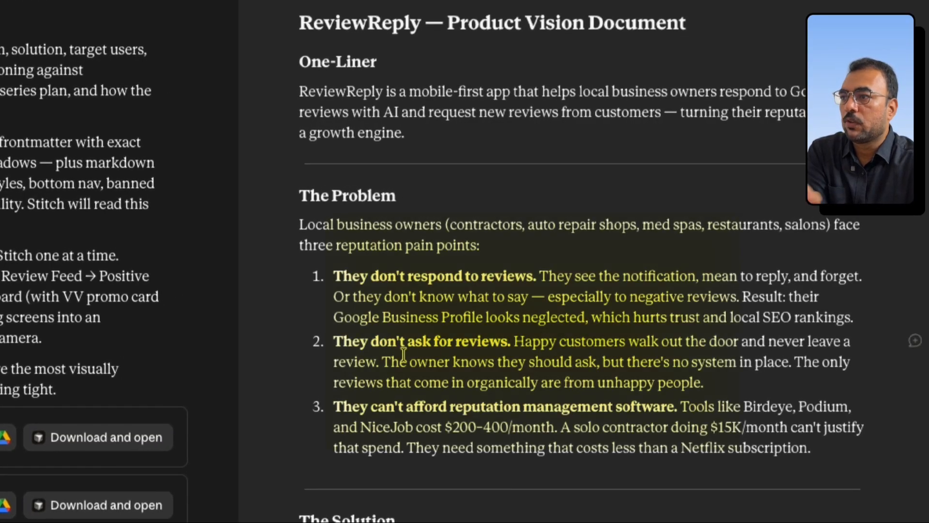
pyautogui.scroll(-3, 417, 358)
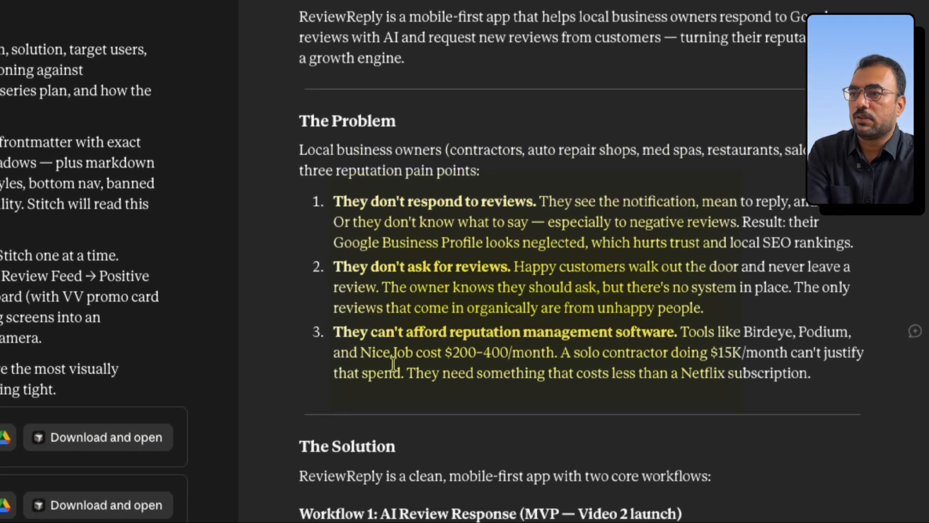
pyautogui.scroll(-6, 505, 382)
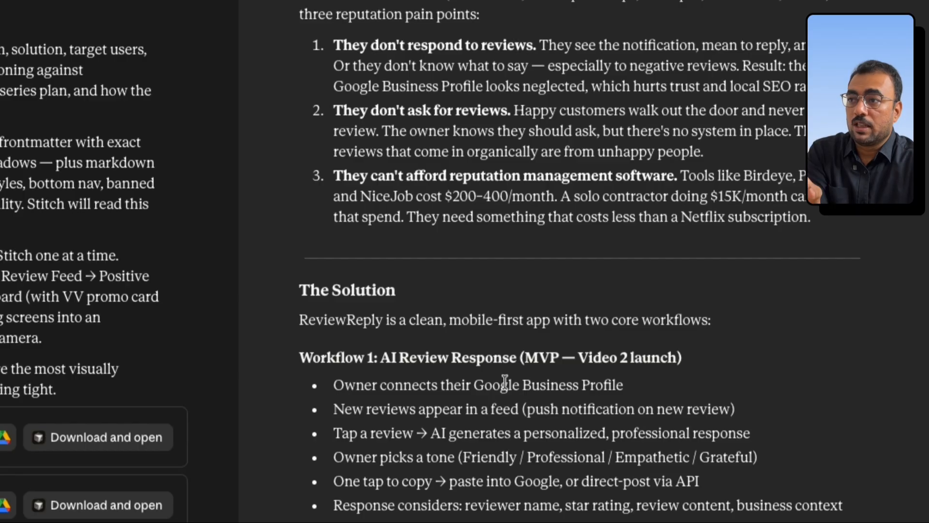
pyautogui.scroll(-15, 505, 382)
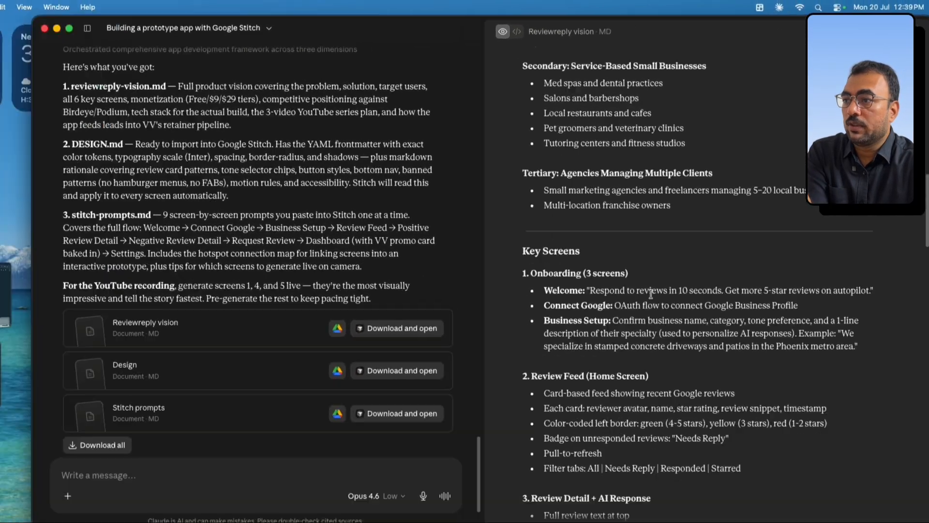
pyautogui.scroll(-15, 521, 456)
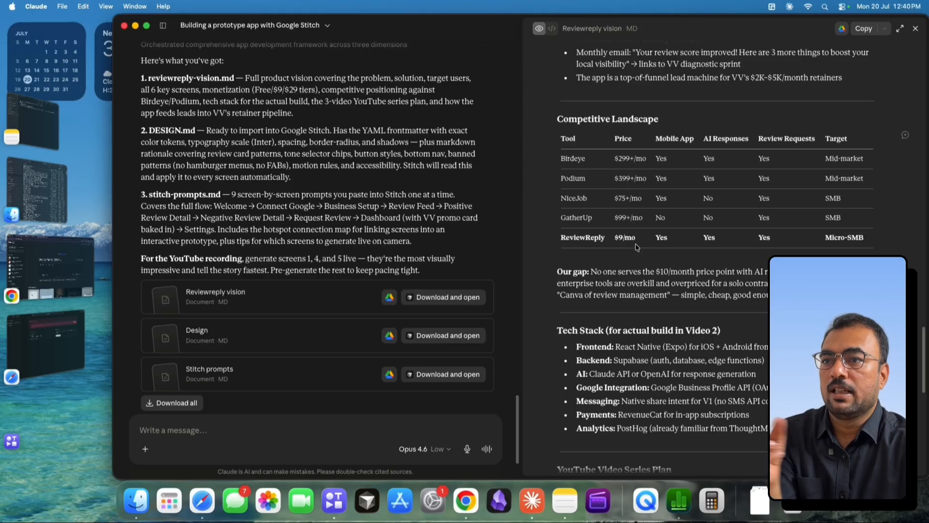
pyautogui.scroll(1, 637, 247)
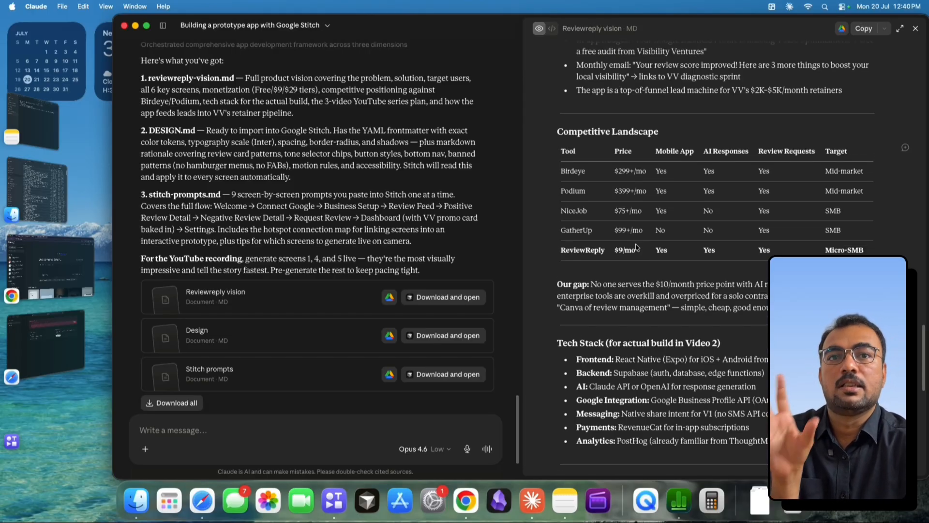
pyautogui.scroll(1, 637, 246)
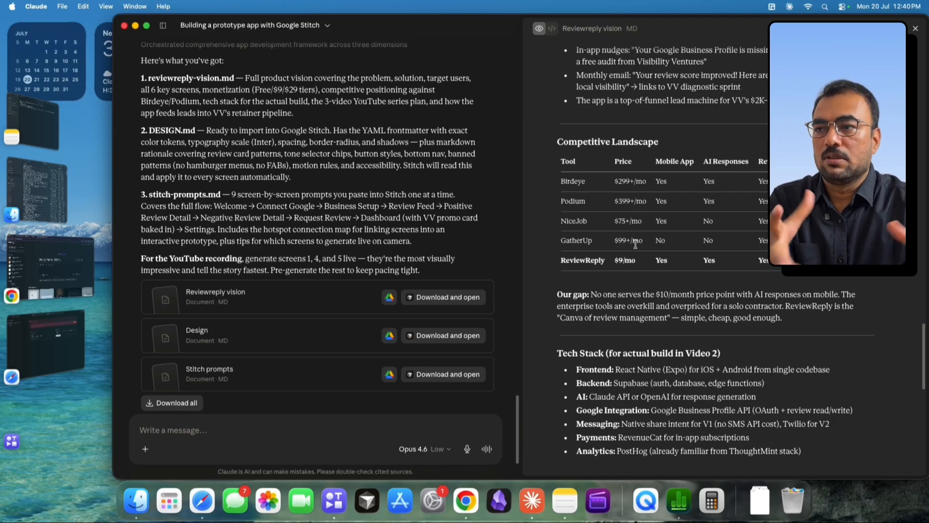
# Go back to The Solution section and review the AI Review Response and Review Request workflows, highlighting "— Video 2 launch" in the first heading.
pyautogui.scroll(20, 636, 244)
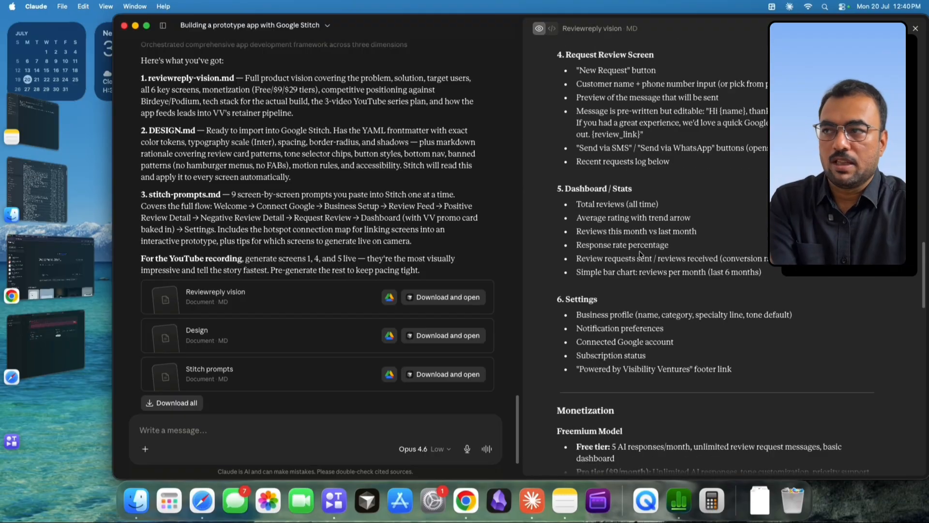
pyautogui.scroll(20, 640, 254)
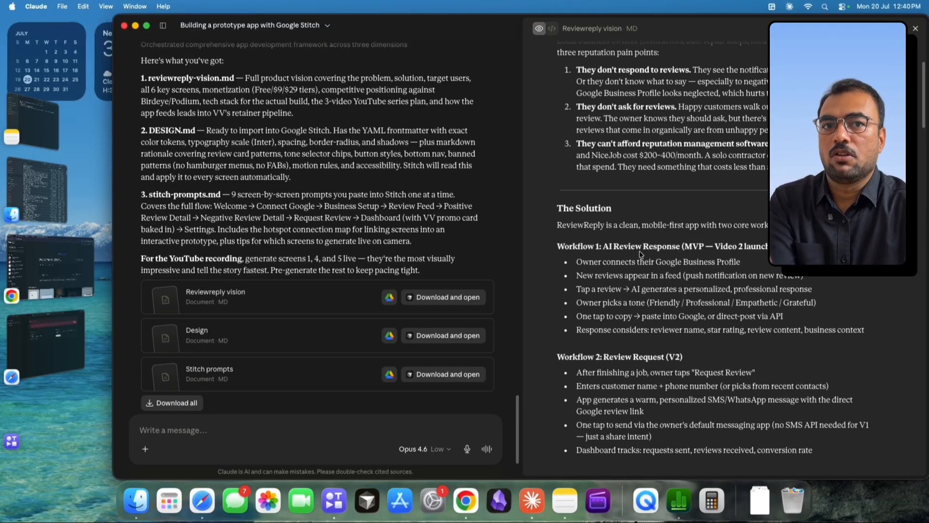
pyautogui.scroll(3, 640, 254)
pyautogui.scroll(-7, 640, 254)
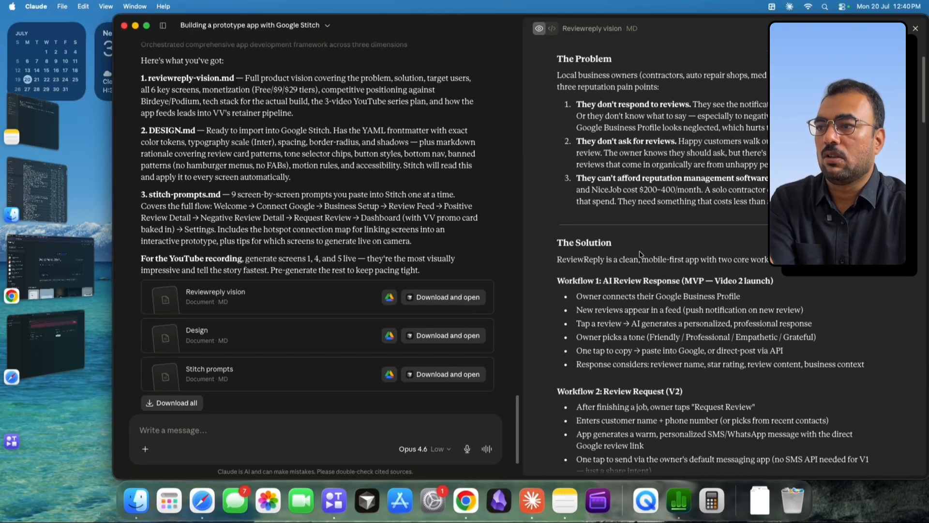
pyautogui.scroll(-1, 640, 252)
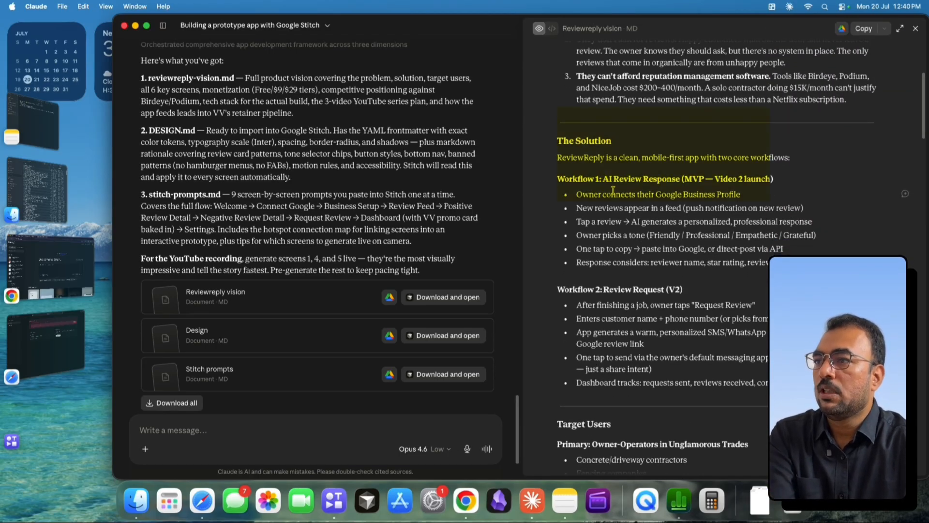
pyautogui.scroll(-2, 613, 190)
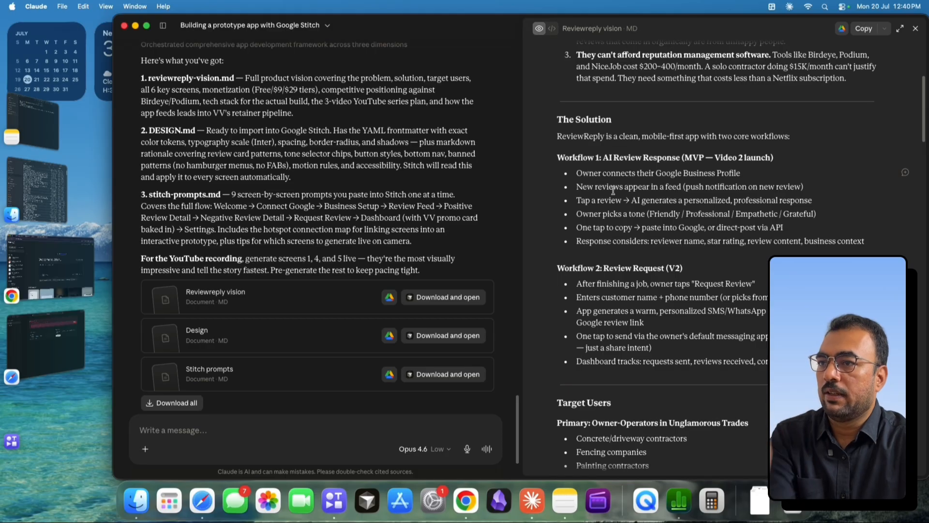
pyautogui.scroll(-5, 614, 190)
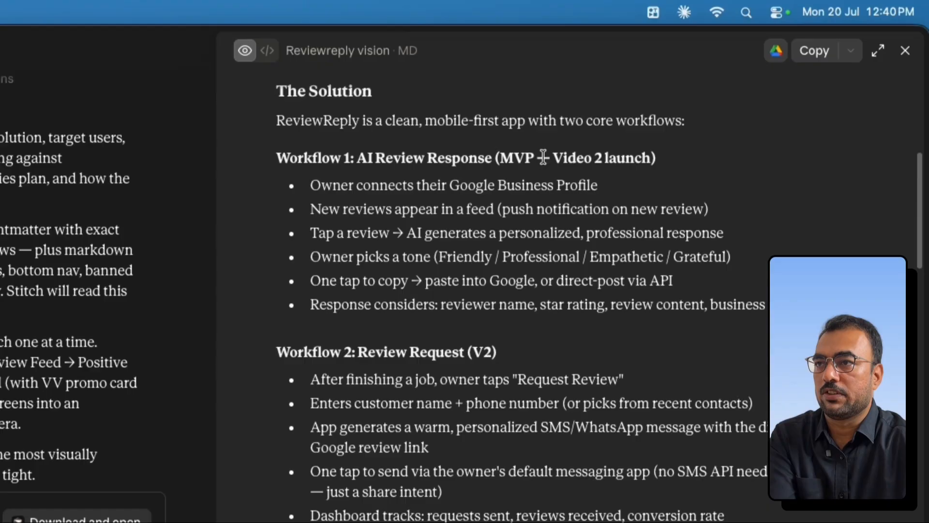
pyautogui.moveTo(704, 89); pyautogui.dragTo(771, 89)
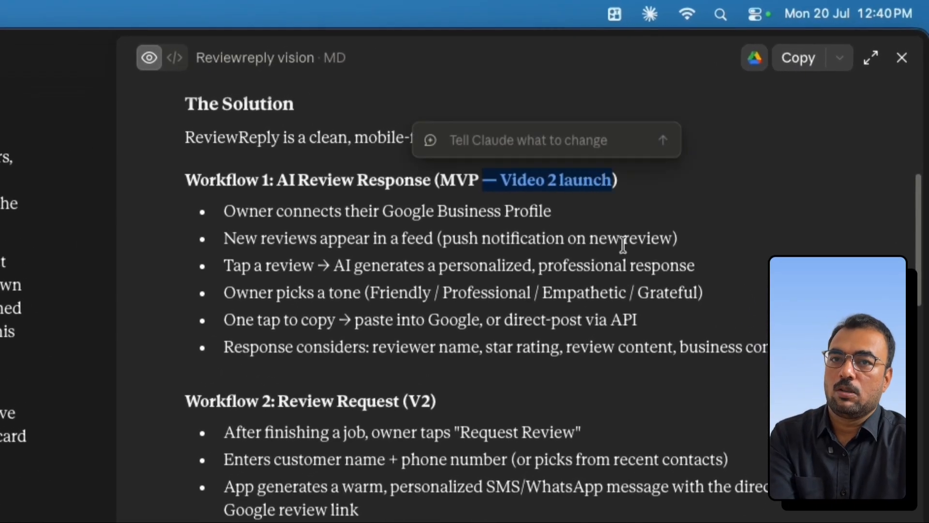
pyautogui.click(597, 306)
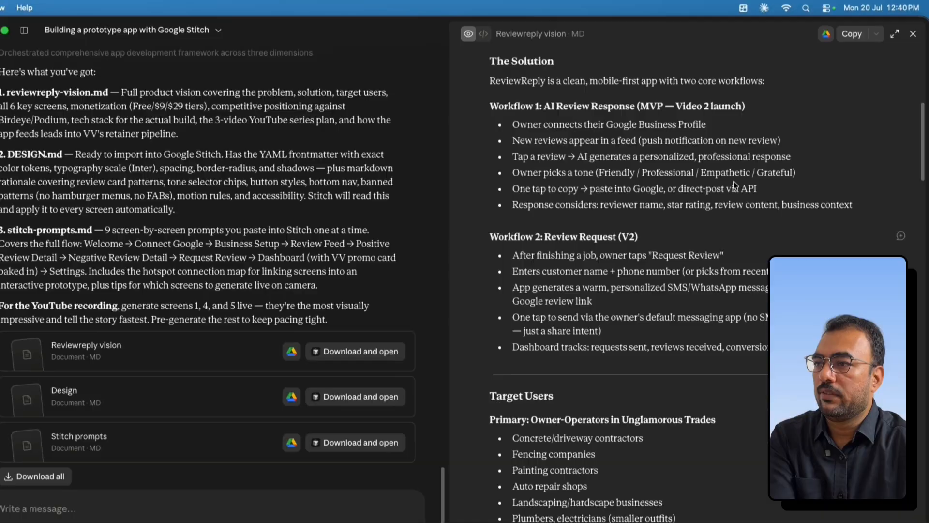
pyautogui.scroll(-1, 581, 310)
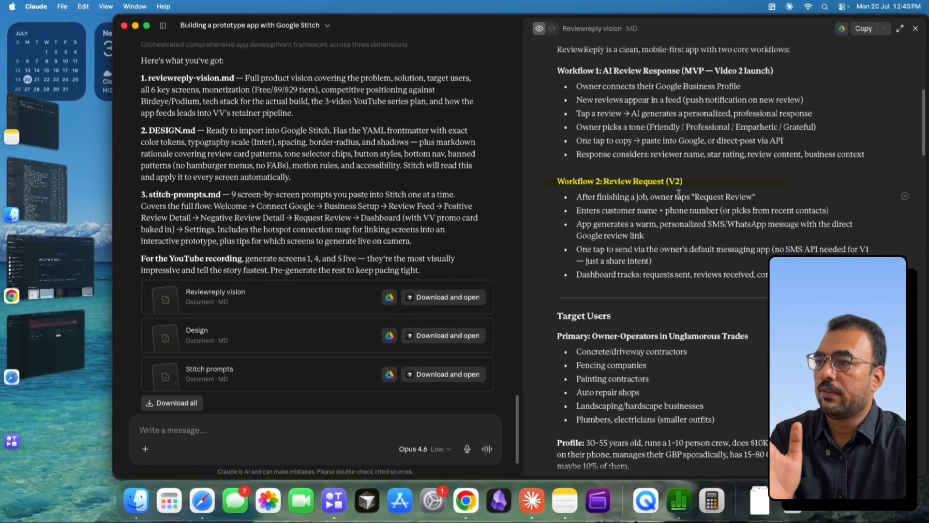
# Read the Target Users section of the vision document, covering the primary, secondary and tertiary groups, down to Key Screens.
pyautogui.scroll(-5, 611, 203)
pyautogui.scroll(-2, 611, 209)
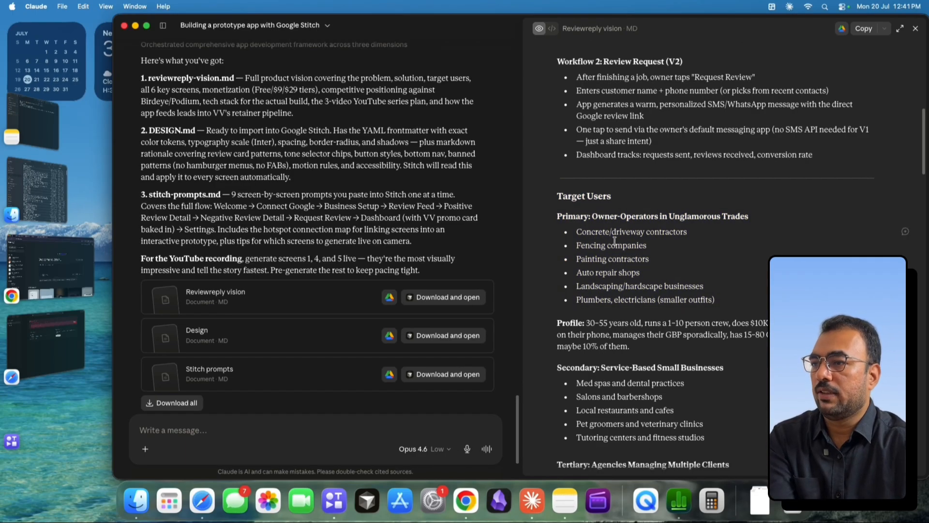
pyautogui.scroll(-4, 615, 241)
pyautogui.scroll(-1, 615, 241)
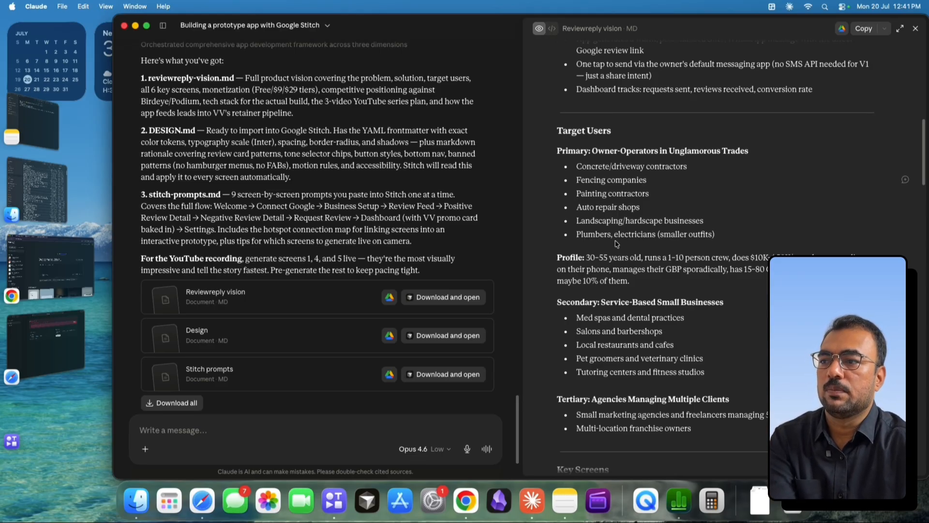
pyautogui.scroll(-4, 618, 243)
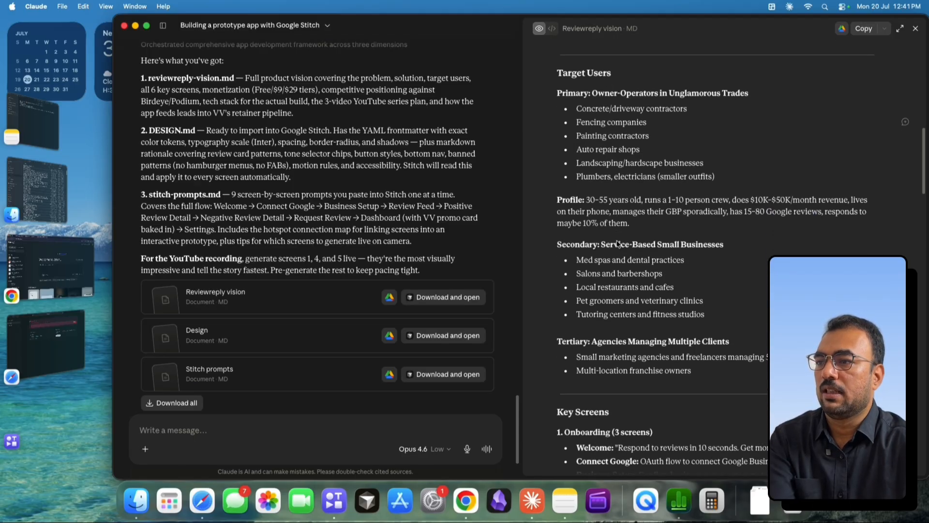
pyautogui.scroll(-2, 634, 239)
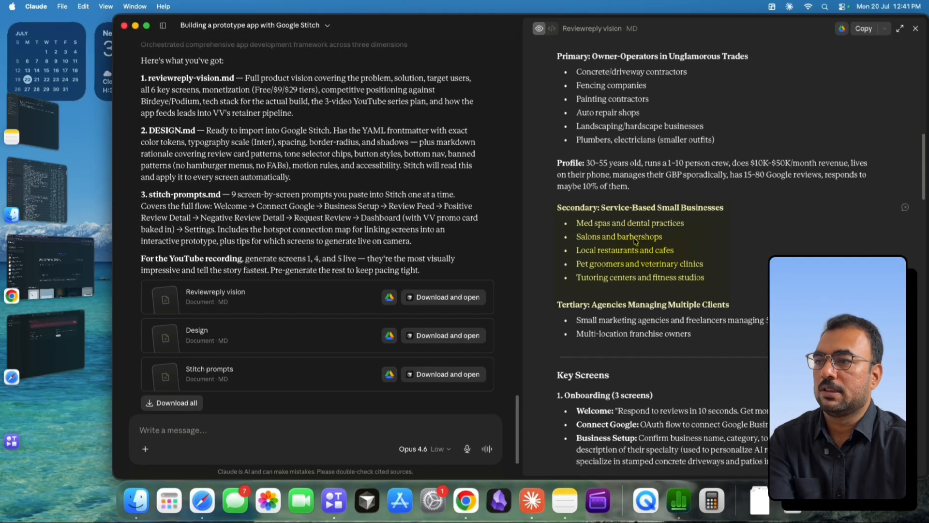
pyautogui.scroll(-3, 648, 256)
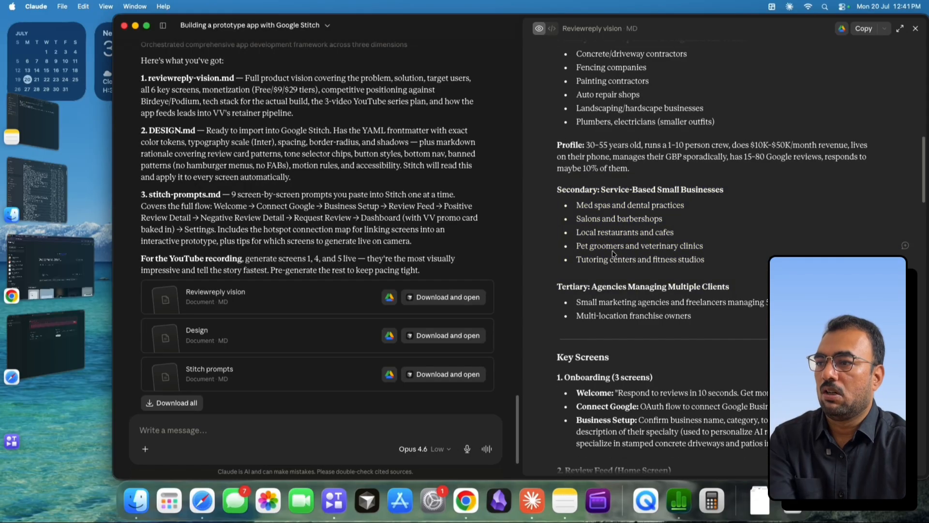
pyautogui.scroll(-1, 612, 252)
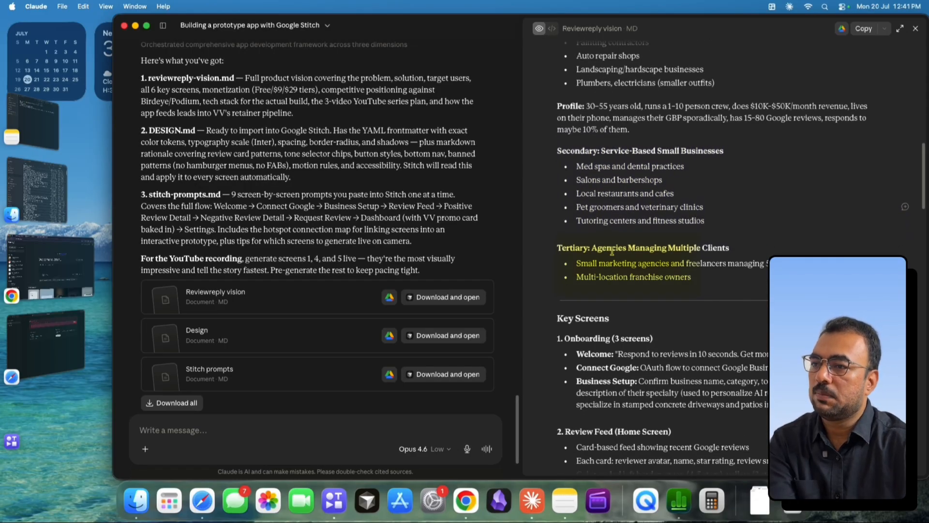
pyautogui.scroll(-3, 613, 252)
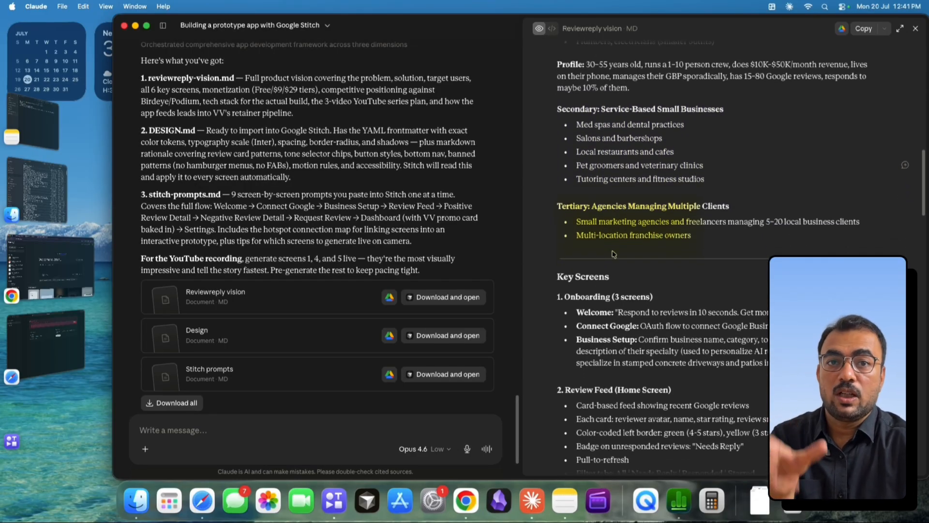
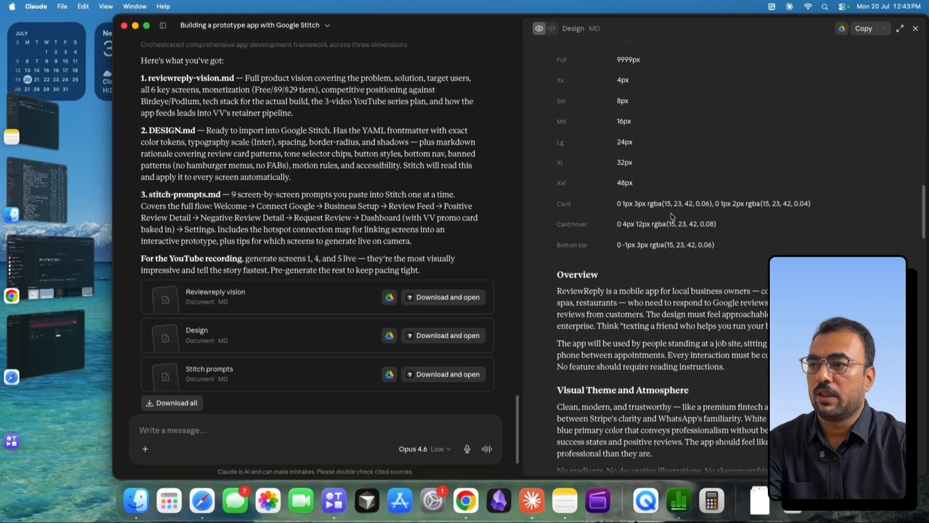
# Review the Design document from the spacing and shadow tokens through the overview, color, typography and layout rules to Component Patterns.
pyautogui.scroll(-1, 673, 216)
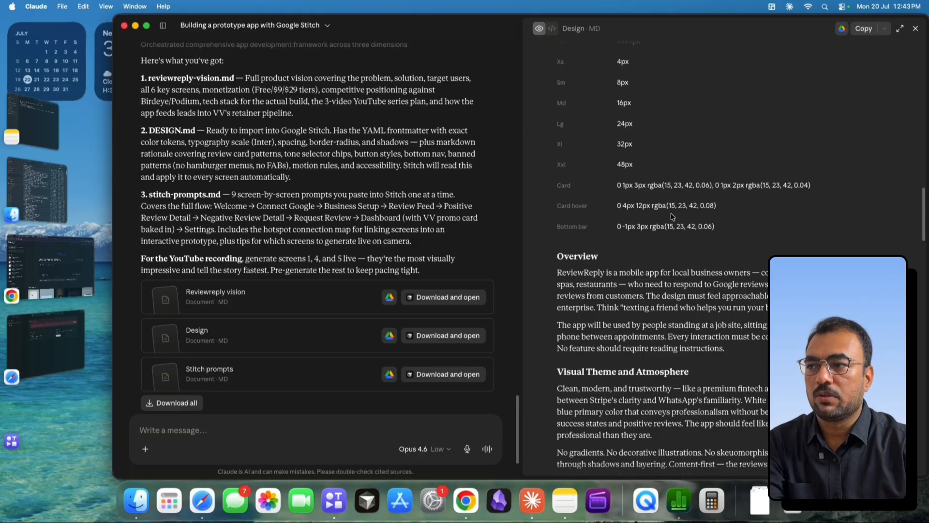
pyautogui.scroll(-5, 672, 216)
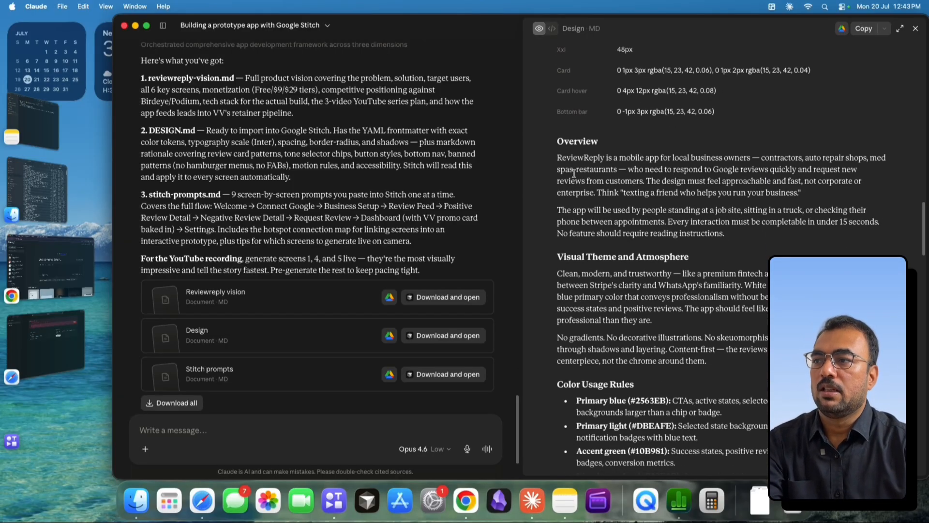
pyautogui.scroll(-4, 665, 227)
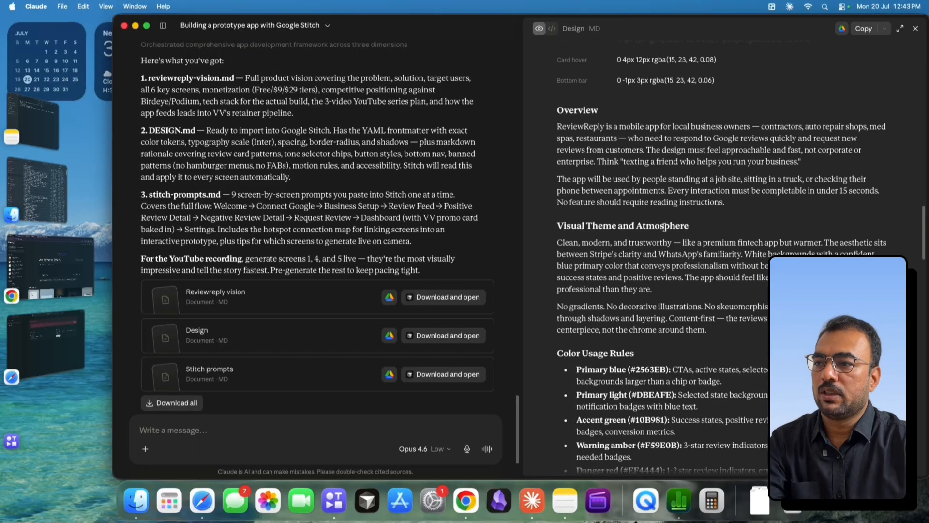
pyautogui.scroll(-12, 664, 227)
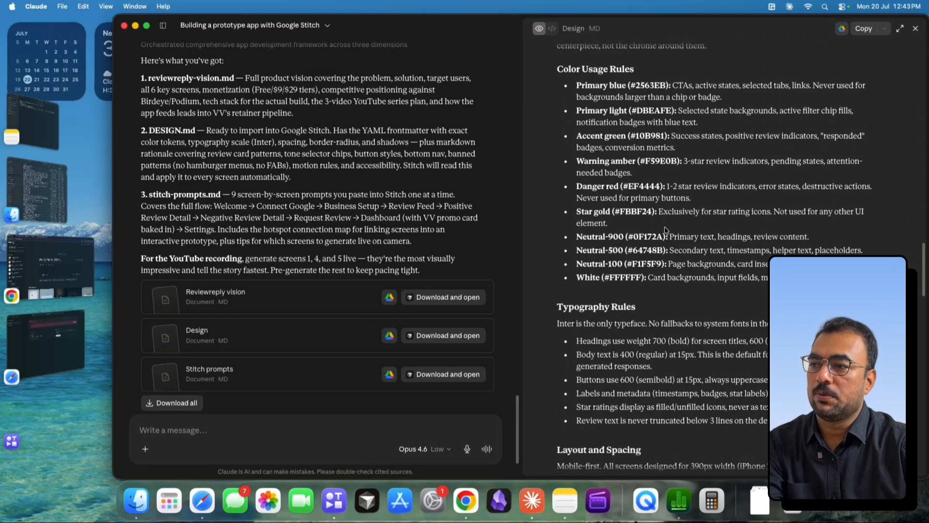
pyautogui.scroll(-9, 667, 230)
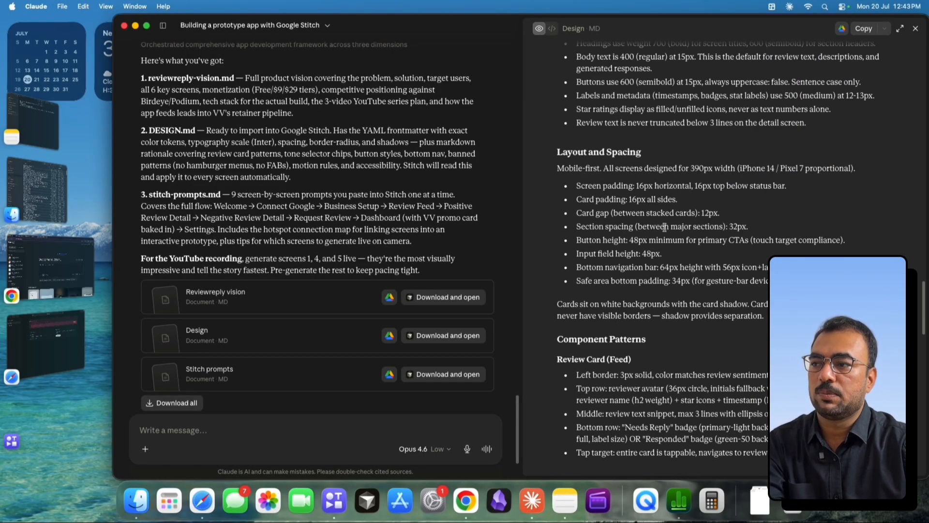
pyautogui.scroll(-3, 664, 227)
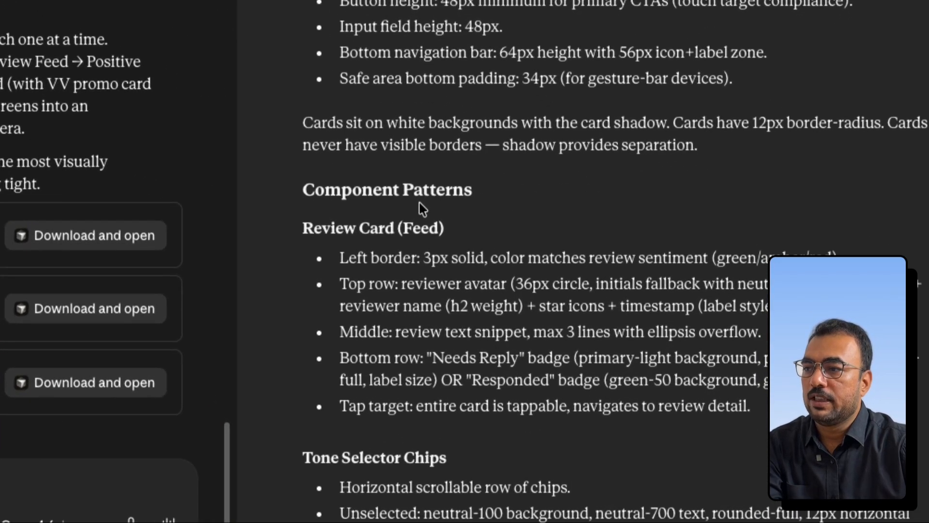
pyautogui.tripleClick(625, 277)
pyautogui.scroll(-4, 462, 184)
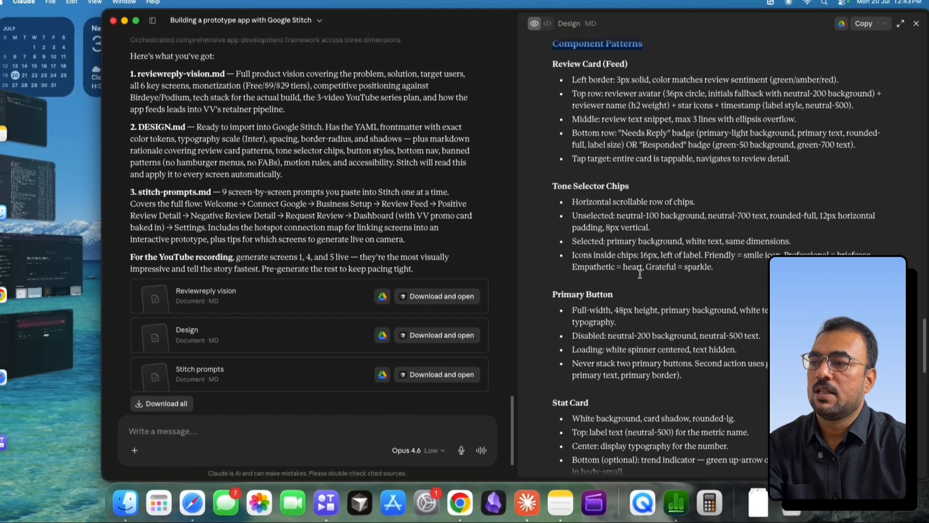
pyautogui.scroll(-10, 630, 285)
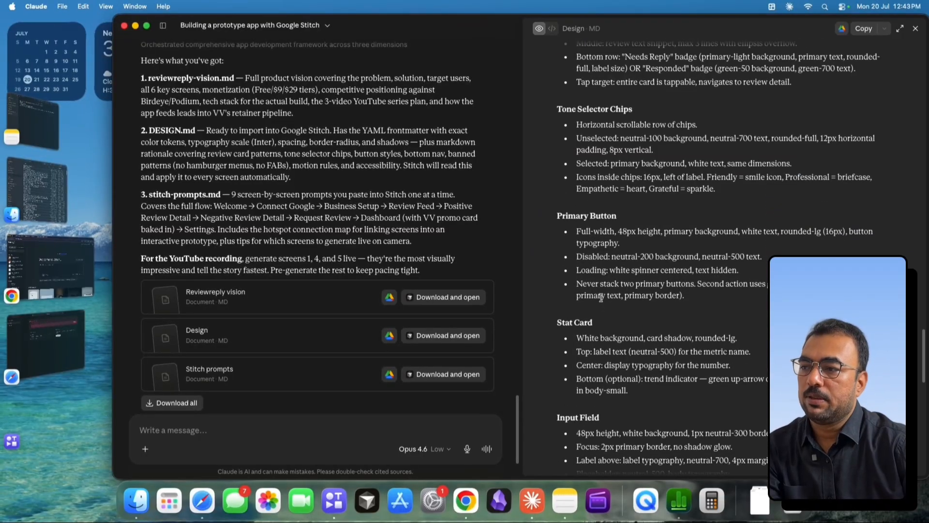
pyautogui.scroll(-15, 601, 297)
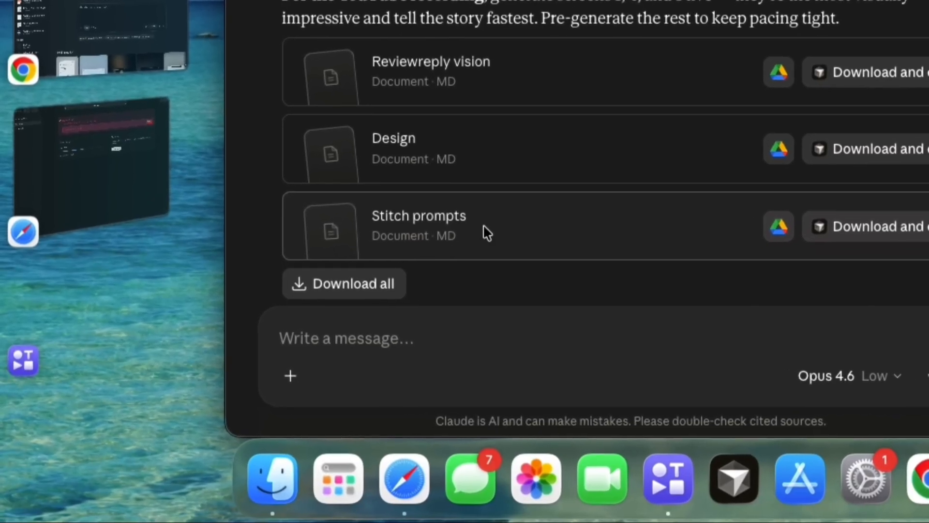
# Open the Stitch prompts document to view its usage instructions and the first screen prompt.
pyautogui.click(483, 225)
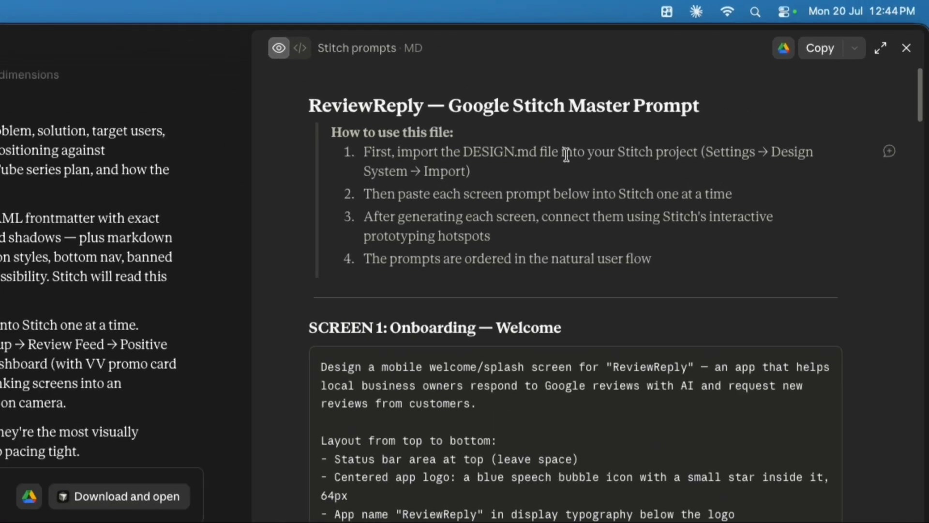
# Read the four usage instructions in the Stitch prompts document, highlighting them in turn, and view the Screen 1 Onboarding prompt.
pyautogui.tripleClick(699, 92)
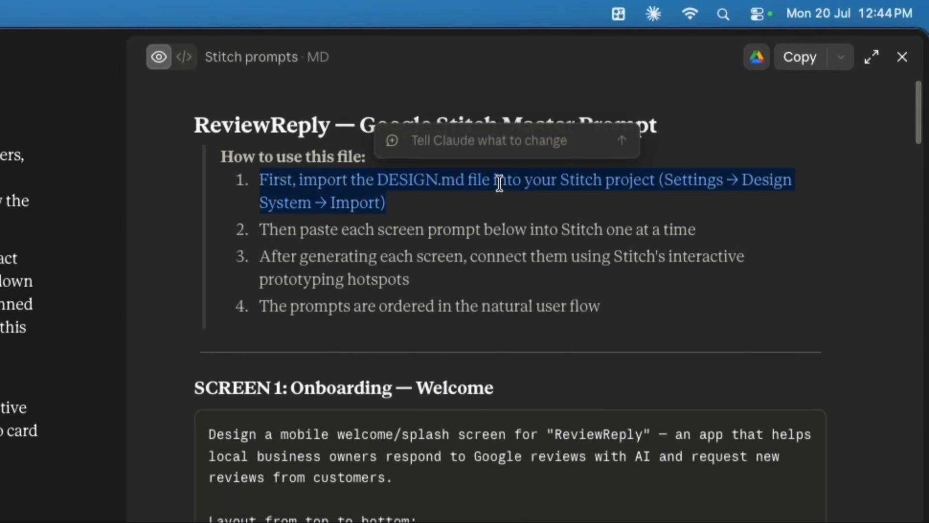
pyautogui.click(669, 116)
pyautogui.tripleClick(408, 235)
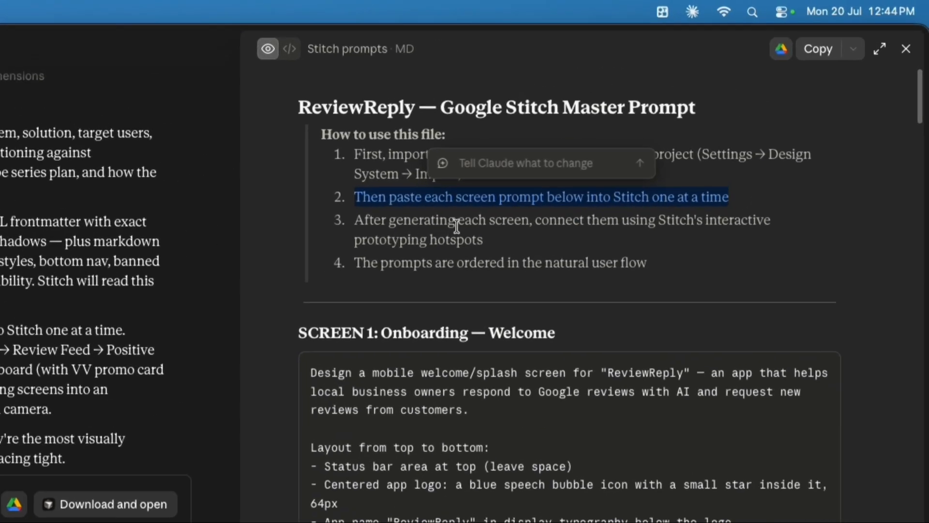
pyautogui.tripleClick(650, 132)
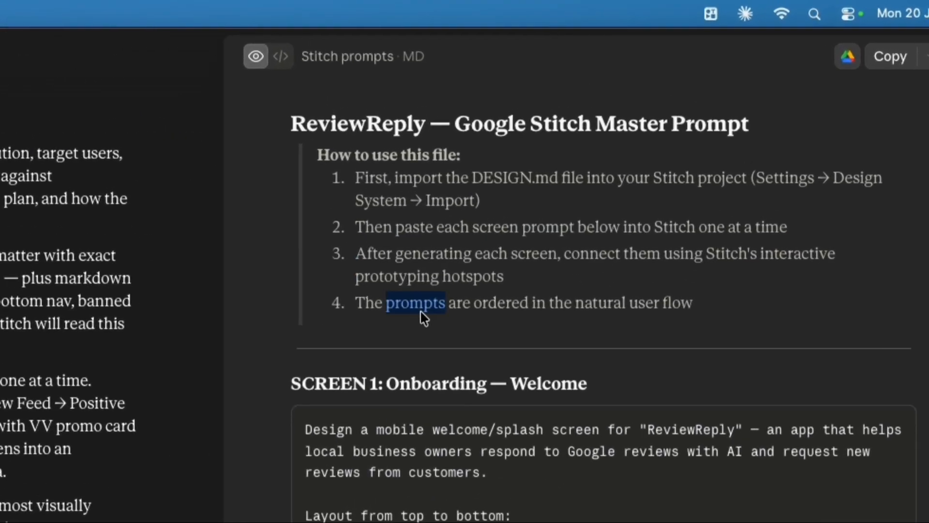
pyautogui.tripleClick(623, 156)
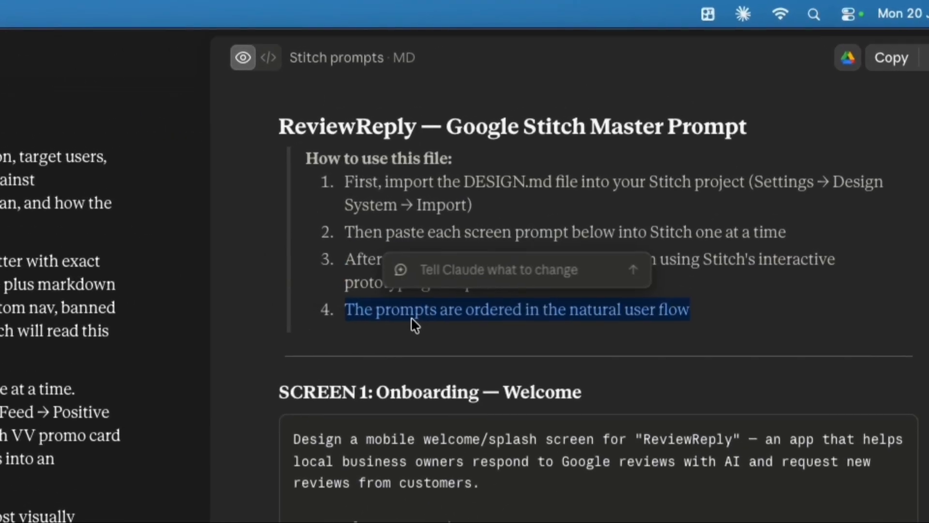
pyautogui.scroll(-1, 413, 321)
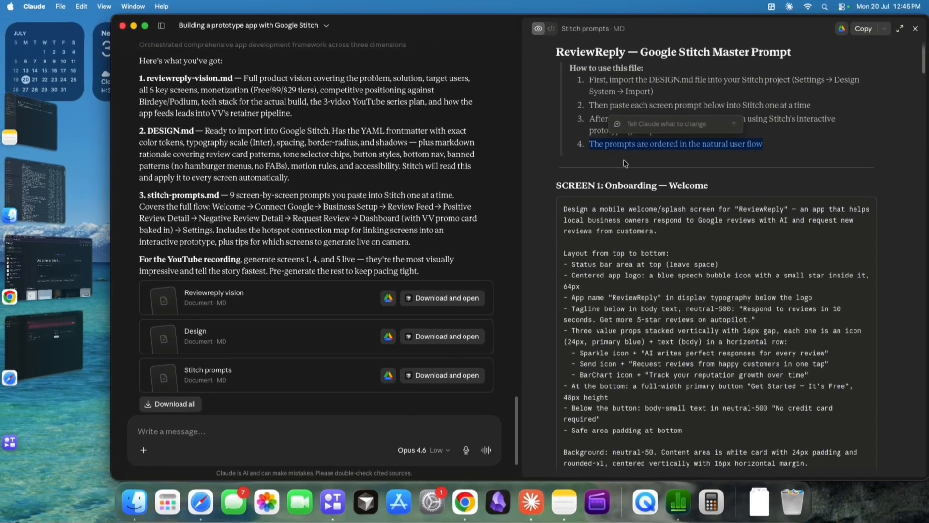
pyautogui.scroll(-1, 625, 163)
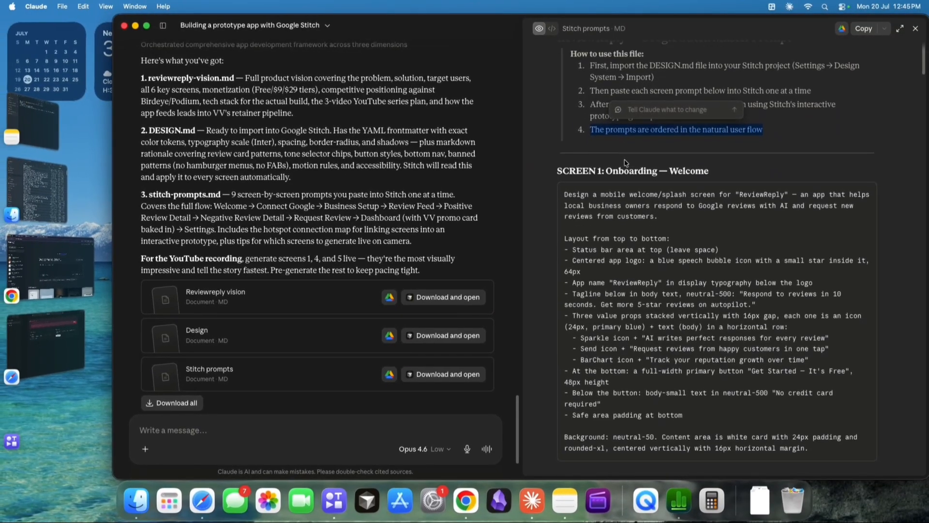
# Switch to Google Stitch in Chrome and look through the list of existing and example projects.
pyautogui.click(466, 500)
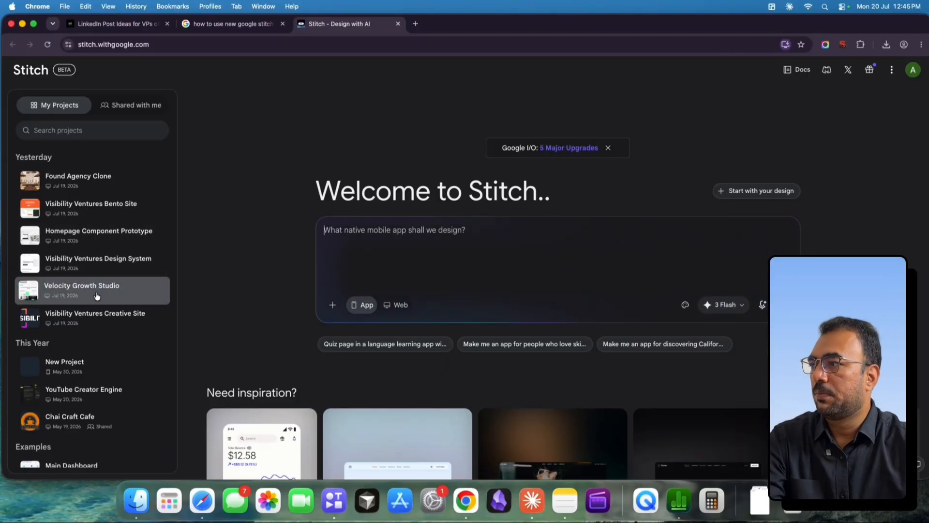
pyautogui.scroll(-3, 127, 295)
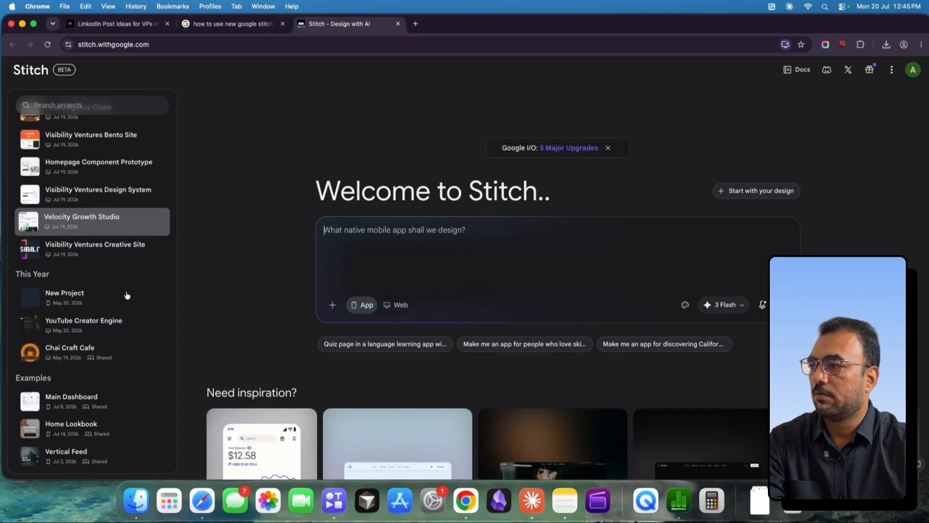
pyautogui.scroll(-3, 127, 295)
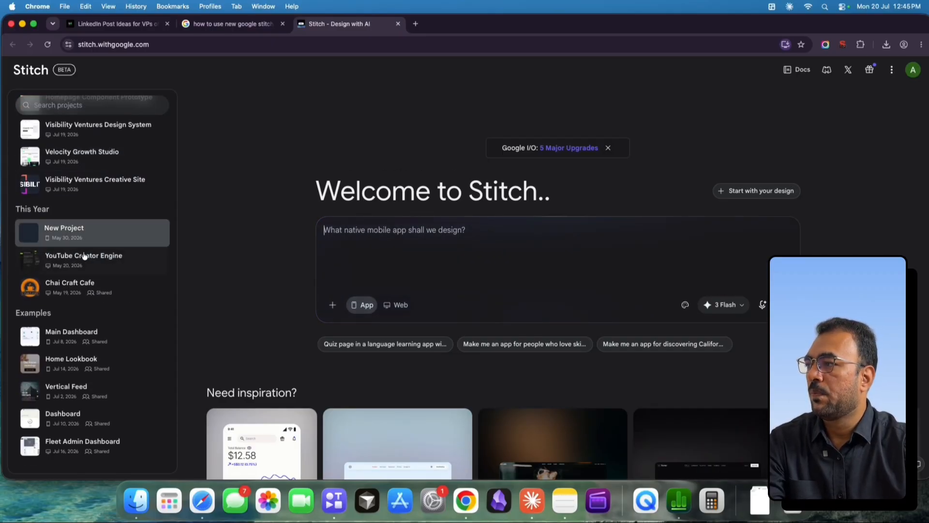
pyautogui.scroll(6, 87, 402)
# Browse the inspiration gallery of sample designs below the prompt box.
pyautogui.scroll(-4, 273, 293)
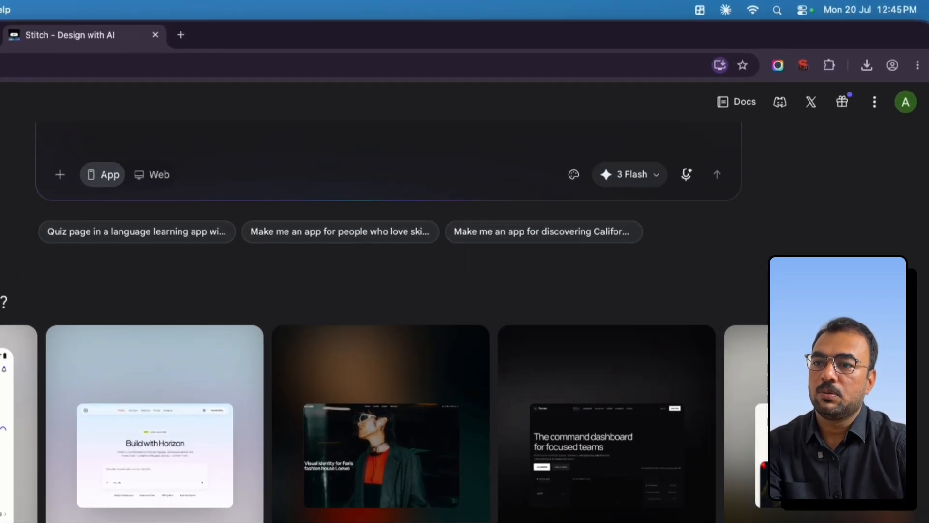
pyautogui.click(914, 209)
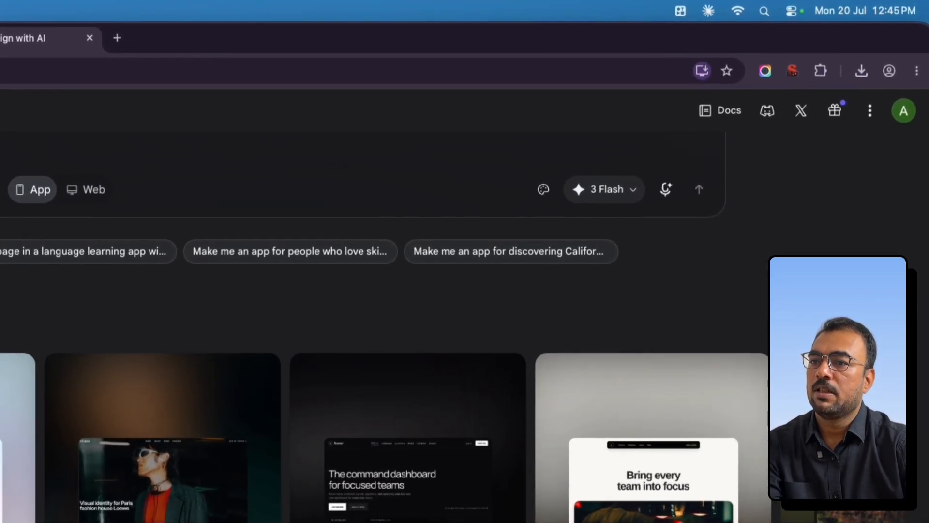
pyautogui.click(915, 209)
pyautogui.click(914, 209)
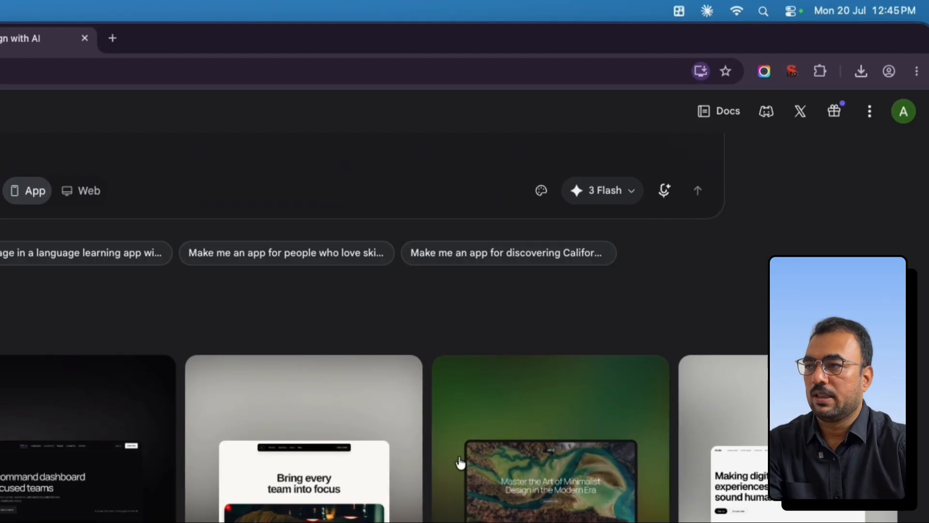
pyautogui.scroll(6, 225, 416)
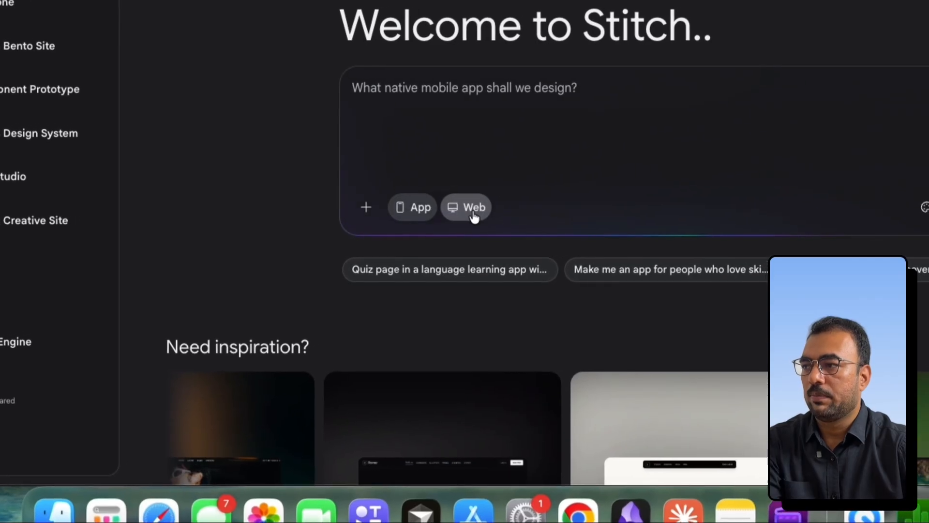
# Choose App as the design type and open the Start with your design form at its DESIGN.md text field.
pyautogui.click(569, 177)
pyautogui.click(407, 215)
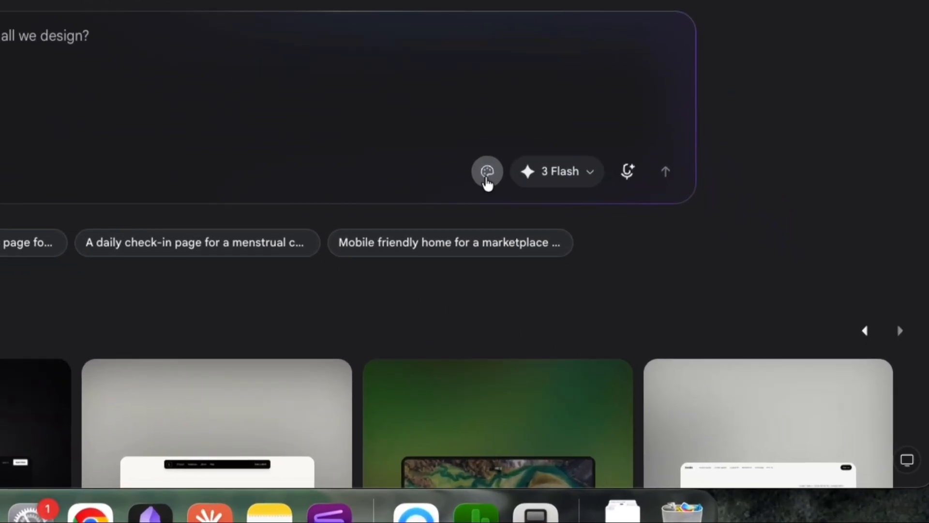
pyautogui.click(686, 305)
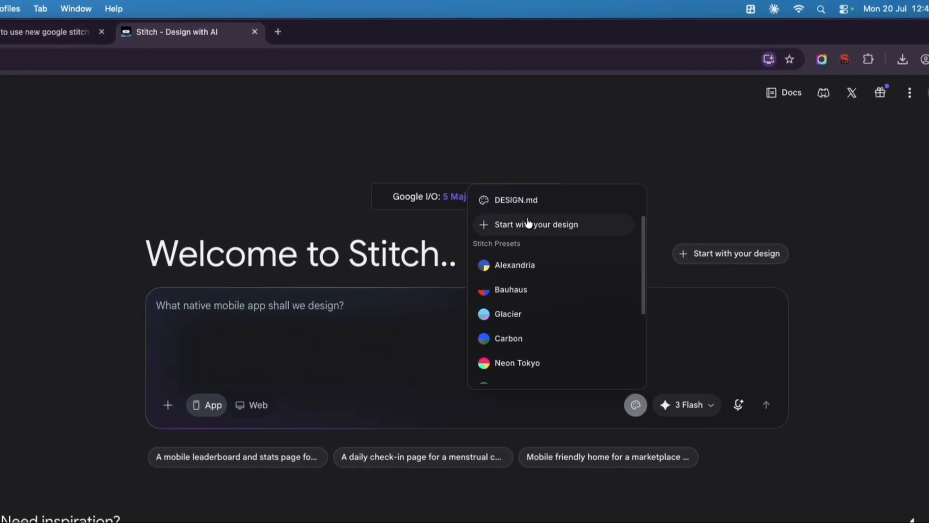
pyautogui.click(528, 229)
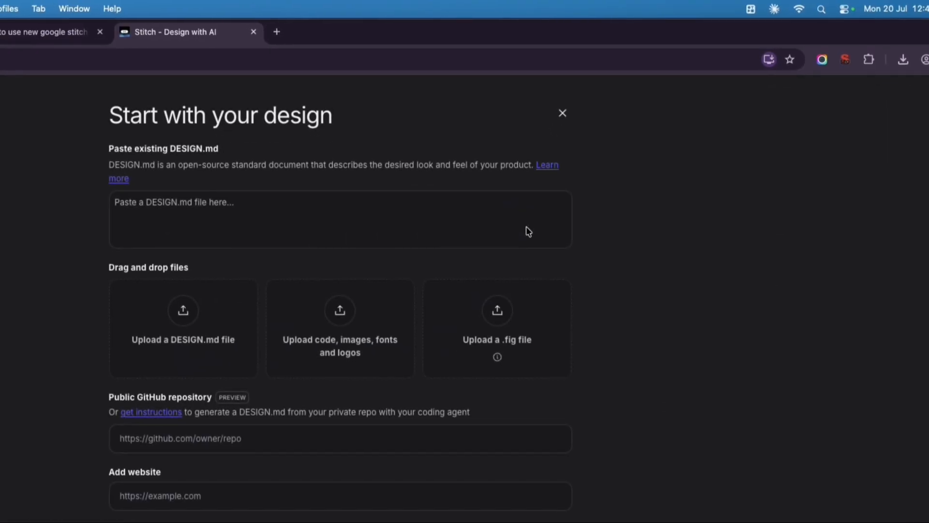
pyautogui.click(408, 224)
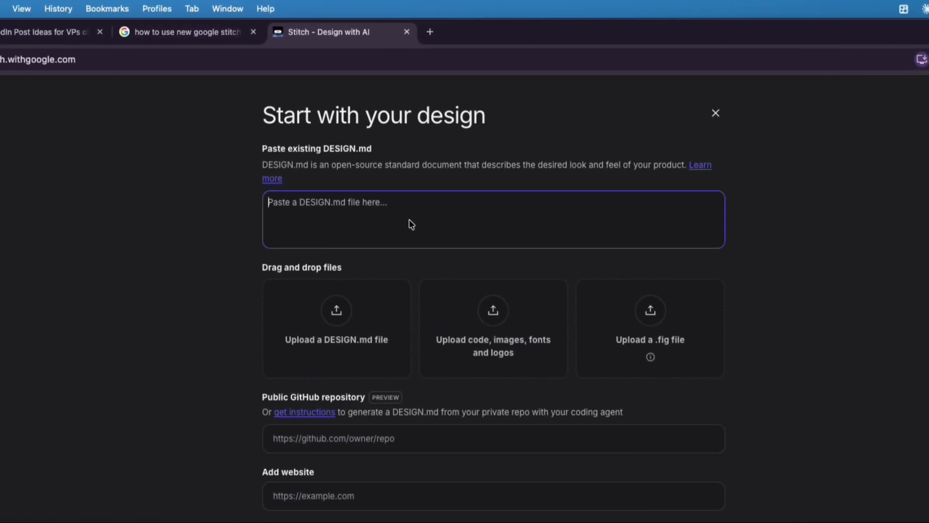
# Copy the full Design document from Claude and paste it into Stitch as the existing DESIGN.md.
pyautogui.press('super+Tab')
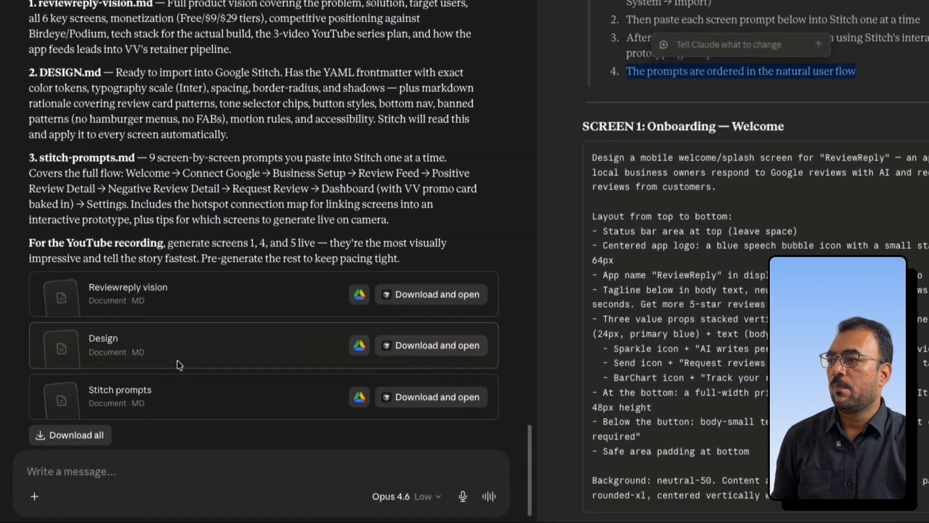
pyautogui.click(180, 365)
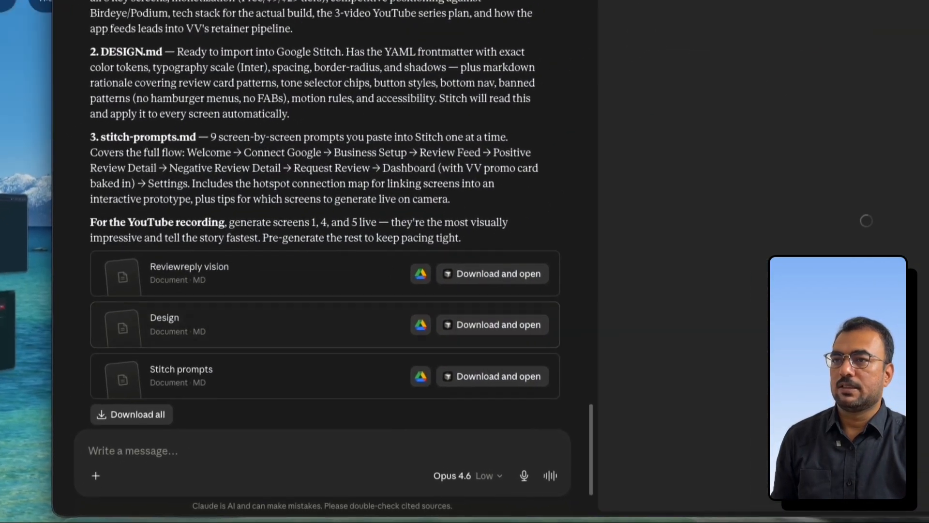
pyautogui.click(903, 34)
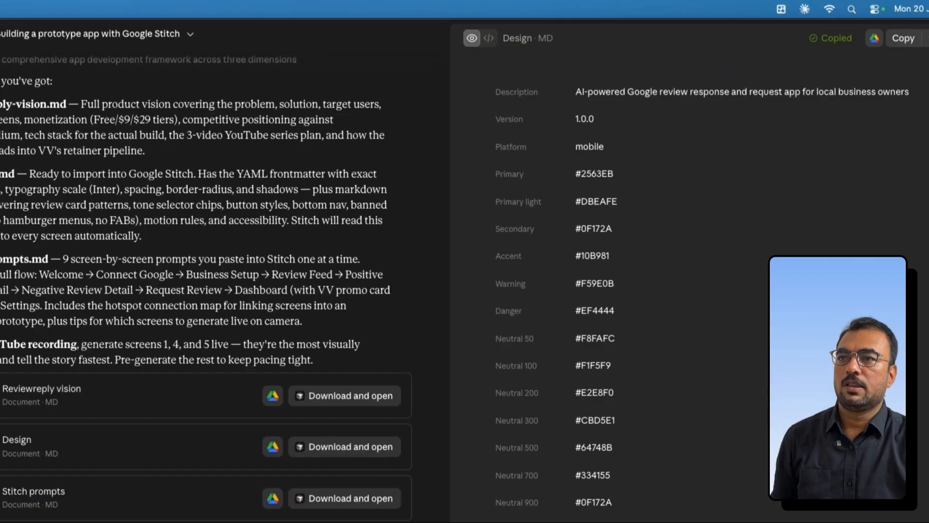
pyautogui.press('super+Tab')
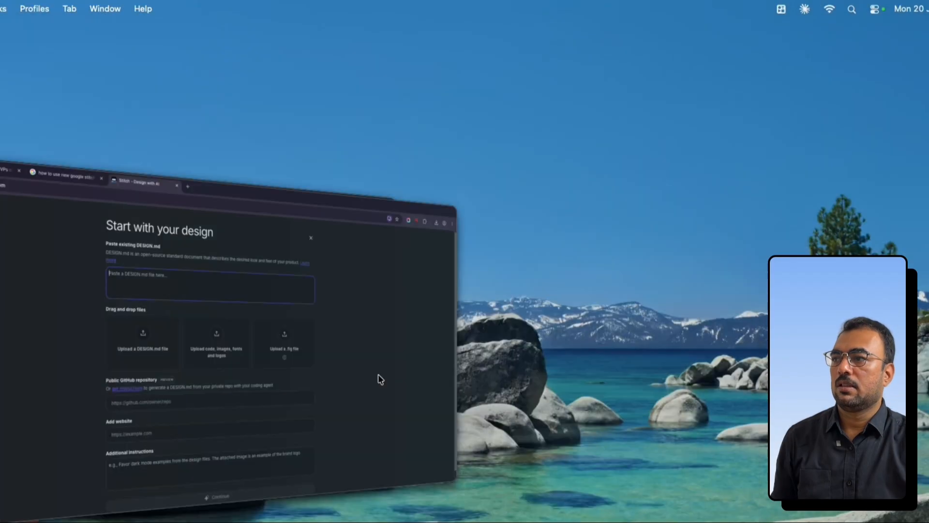
pyautogui.press('super+v')
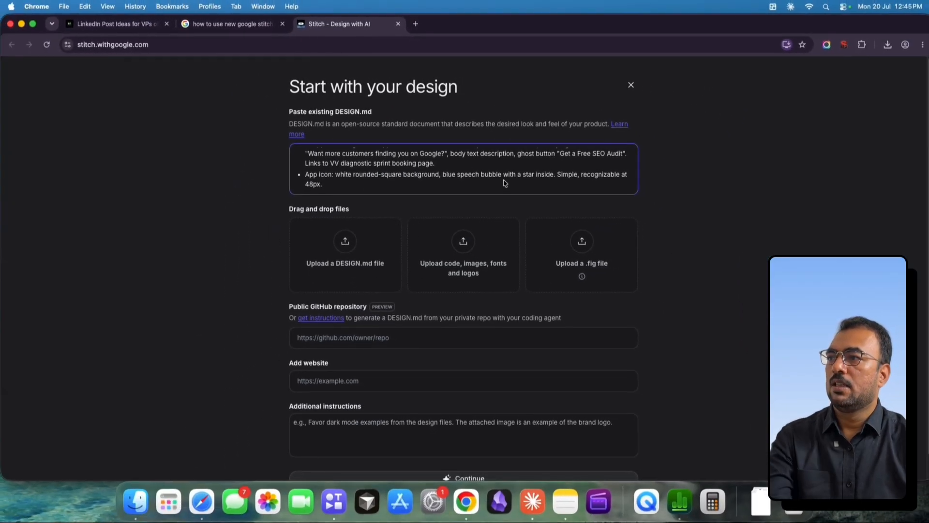
# Review the optional upload, GitHub repository, website and additional instructions fields, leave them empty, and continue with the pasted DESIGN.md.
pyautogui.scroll(1, 511, 186)
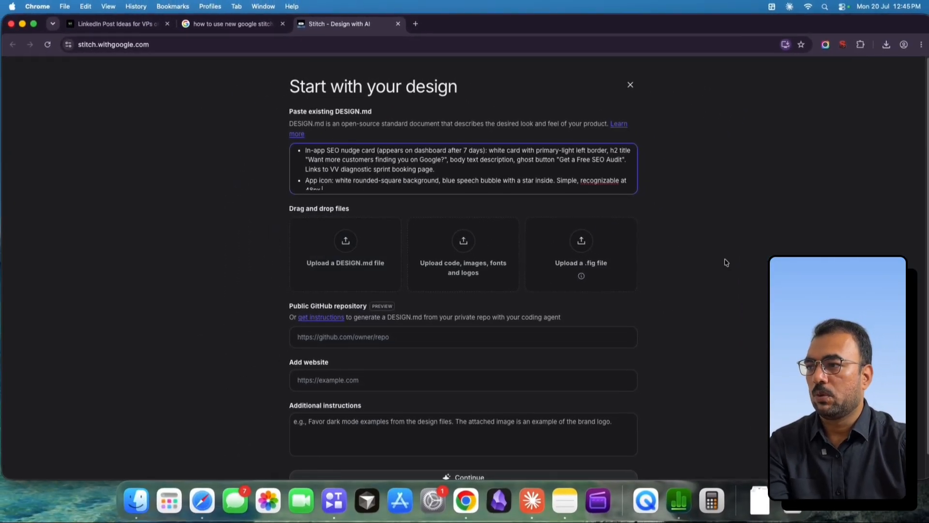
pyautogui.scroll(-1, 753, 252)
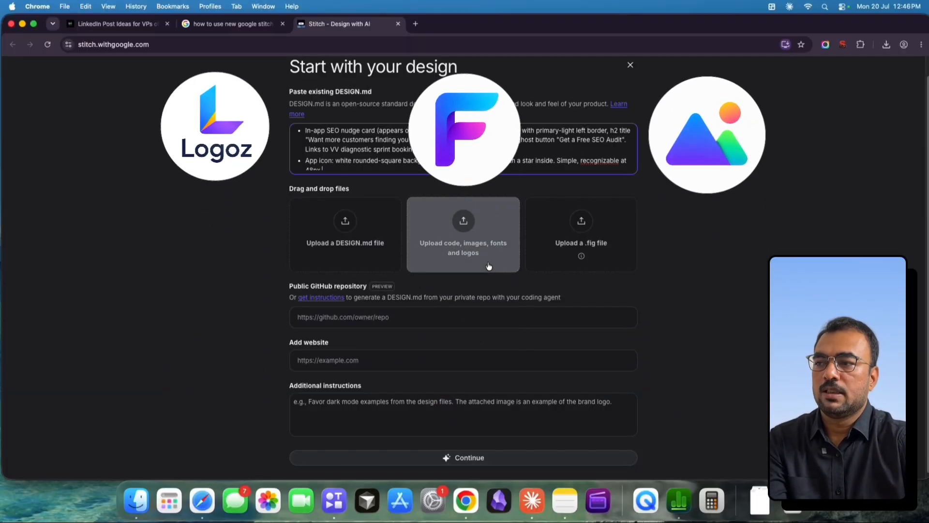
pyautogui.scroll(-1, 489, 266)
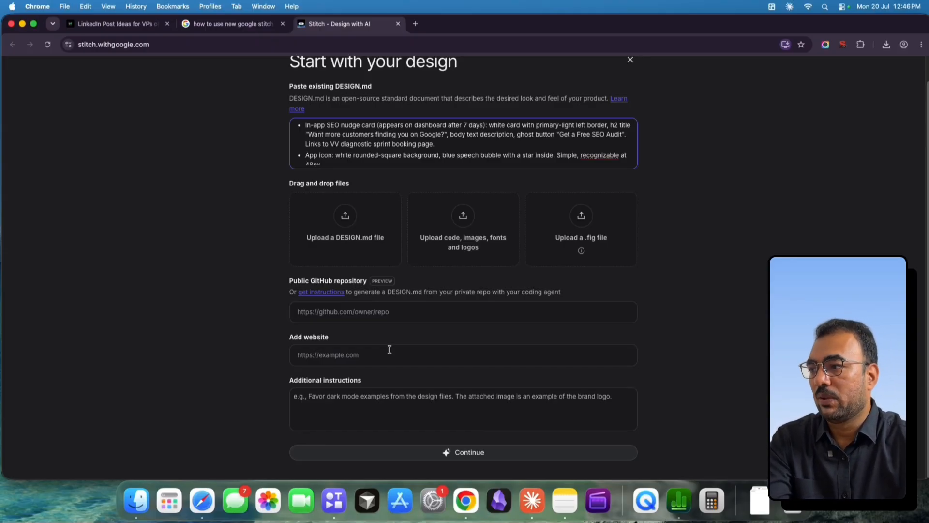
pyautogui.click(389, 350)
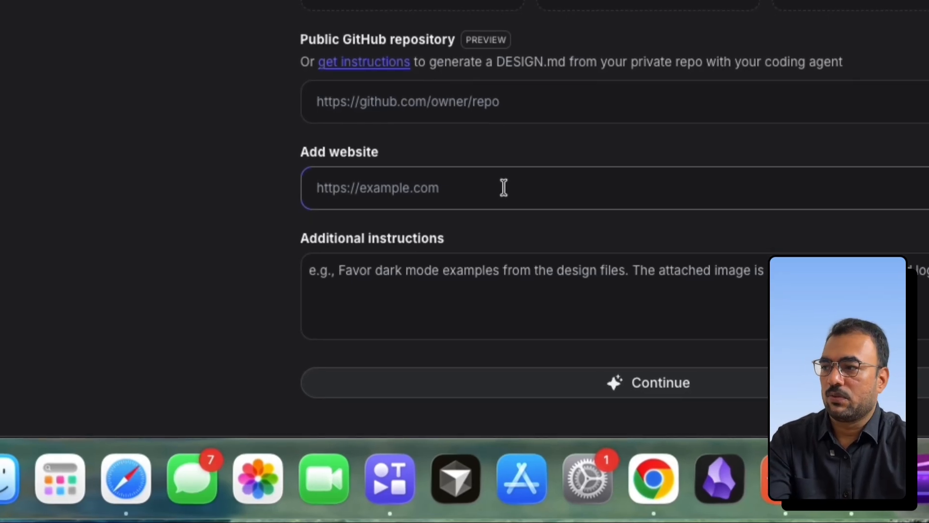
pyautogui.click(561, 290)
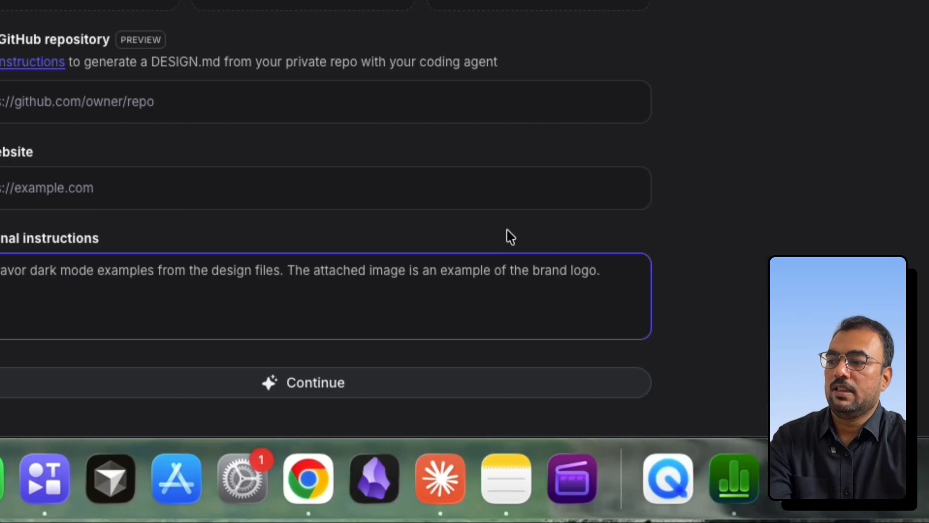
pyautogui.click(333, 403)
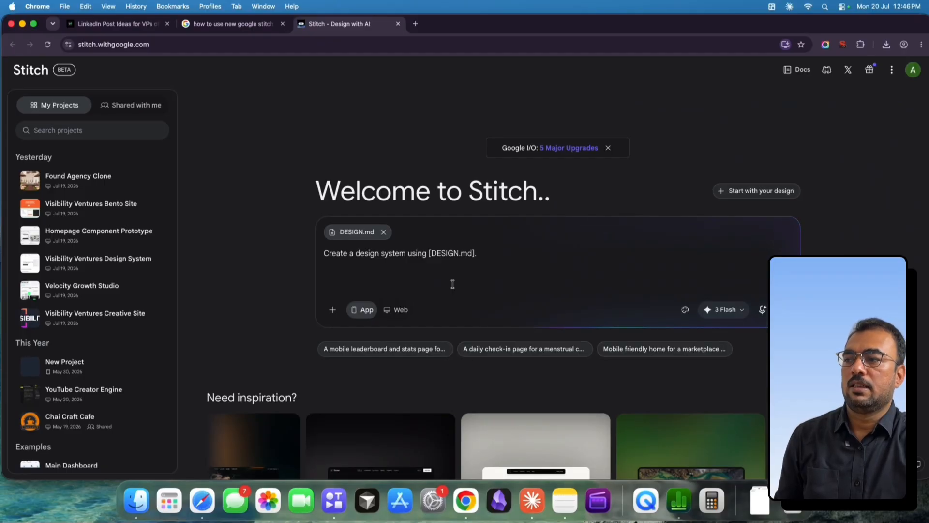
# Copy the Screen 1 Onboarding — Welcome prompt from the Stitch prompts document in Claude and return to Stitch.
pyautogui.press('super+Tab')
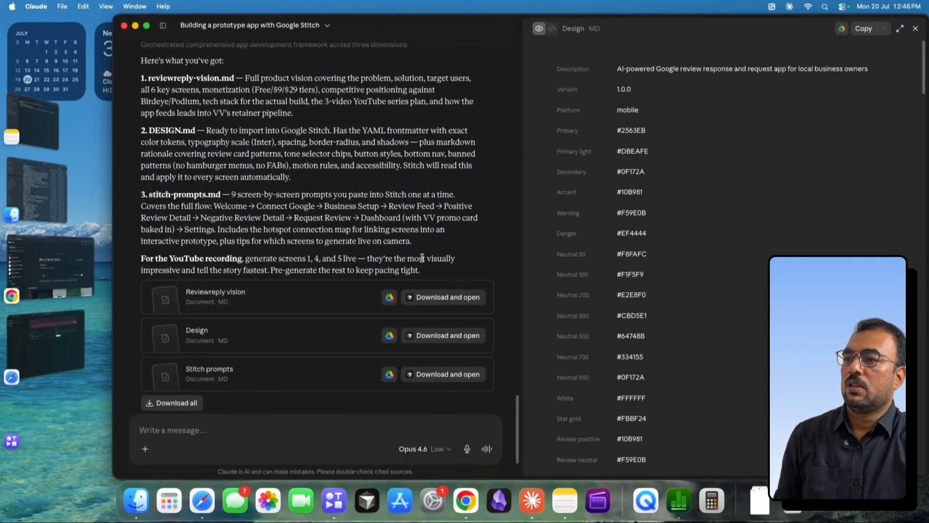
pyautogui.click(327, 373)
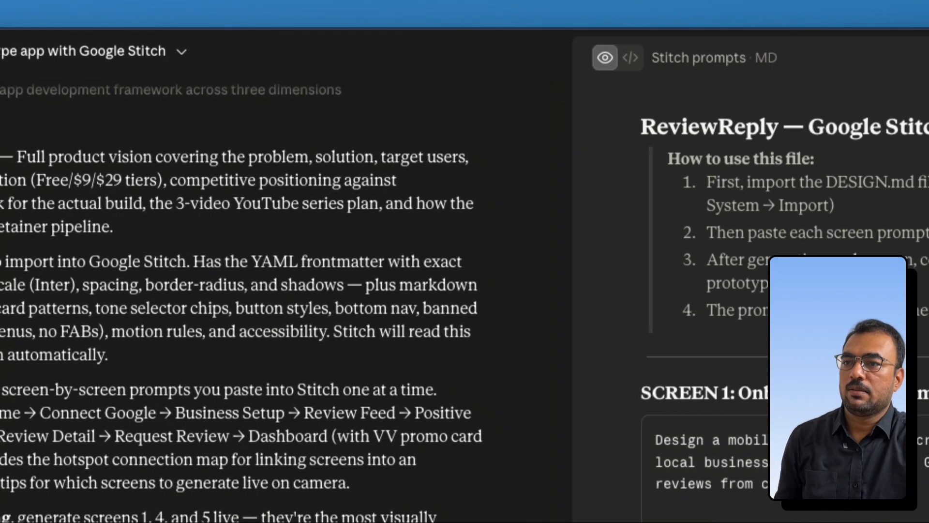
pyautogui.press('super+Tab')
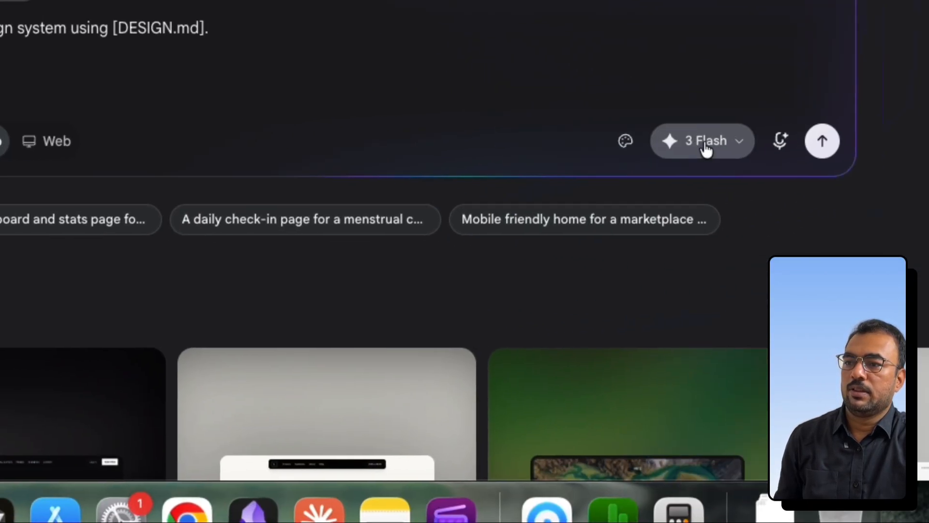
# Select the 3.1 Pro model, add the ReviewReply welcome screen prompt below the design system request, and generate the design.
pyautogui.click(623, 154)
pyautogui.click(691, 290)
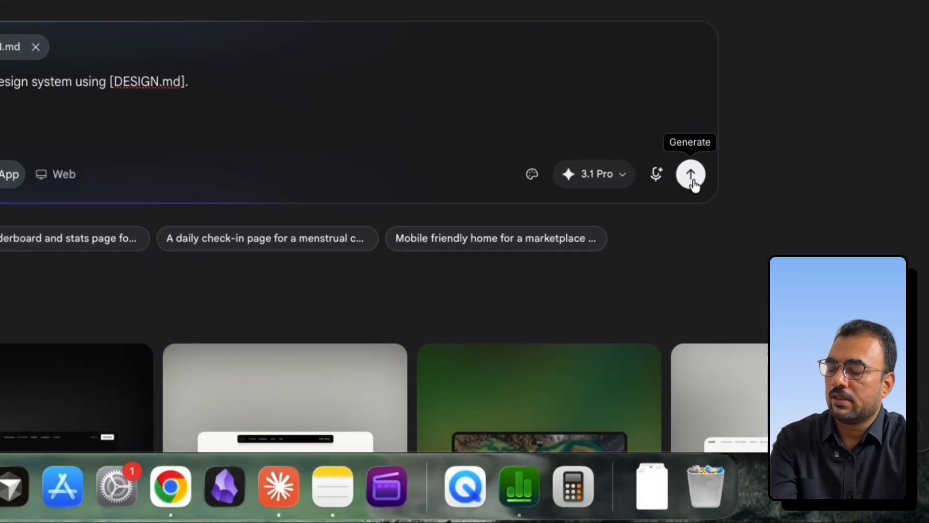
pyautogui.scroll(3, 618, 347)
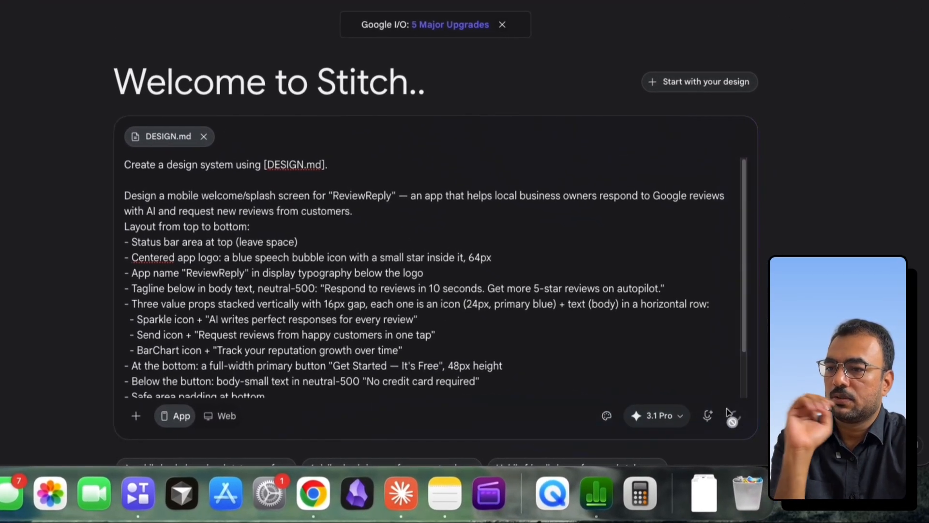
pyautogui.click(738, 417)
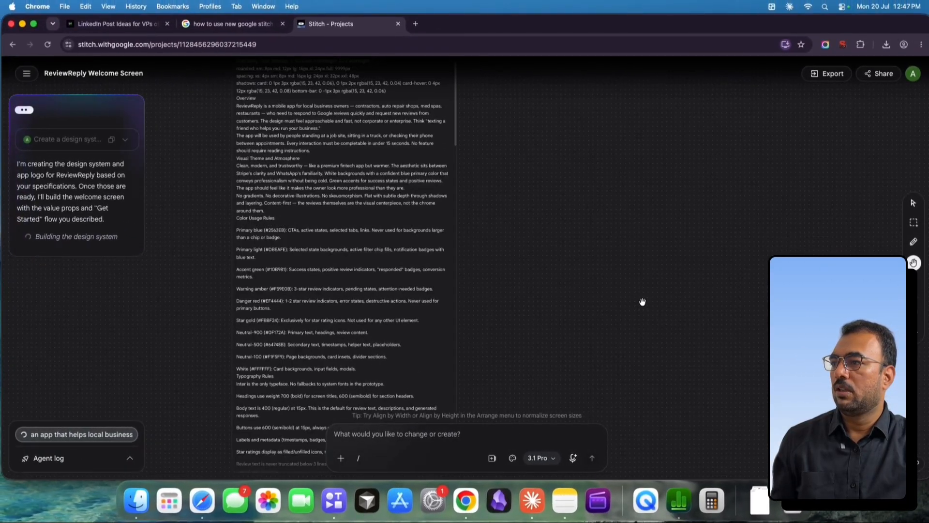
# Review the pasted design document and the generated design system and welcome screen on the canvas.
pyautogui.scroll(4, 642, 302)
pyautogui.moveTo(478, 310); pyautogui.dragTo(759, 328)
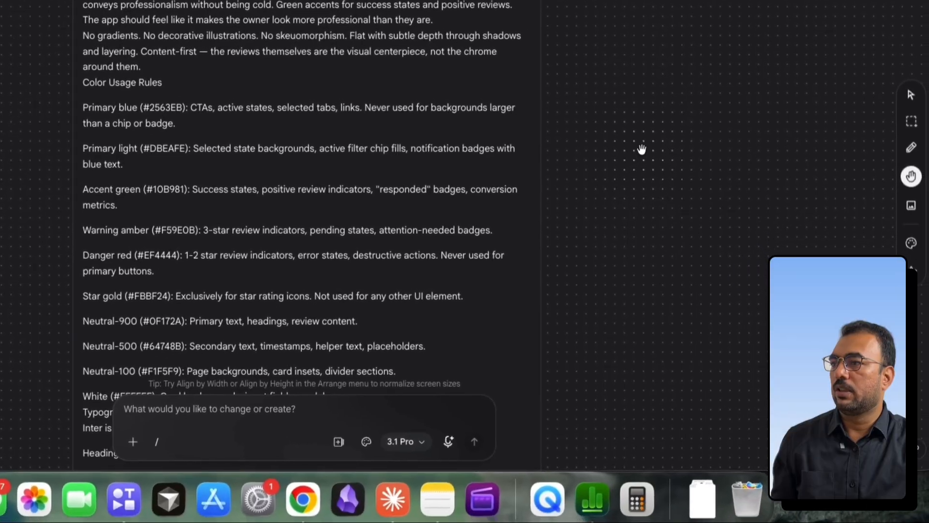
pyautogui.scroll(10, 610, 184)
pyautogui.scroll(-3, 632, 334)
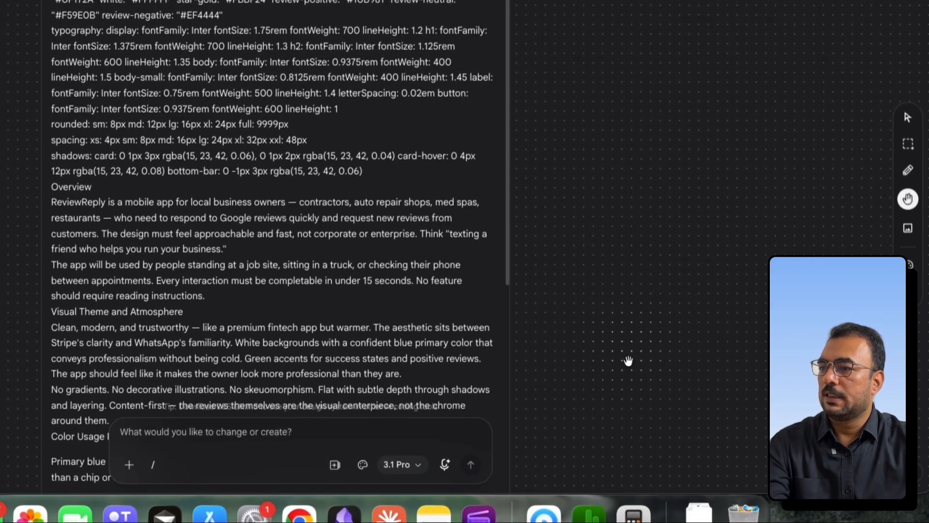
pyautogui.moveTo(628, 361); pyautogui.dragTo(616, 218)
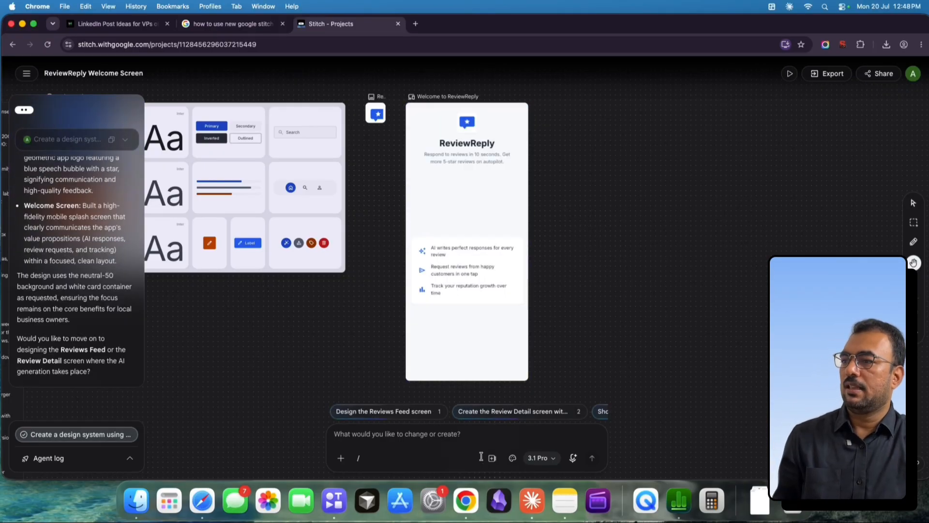
# Copy the Screen 2 Onboarding — Connect Google Business Profile prompt from the Stitch prompts document in Claude and return to Stitch.
pyautogui.press('super+Tab')
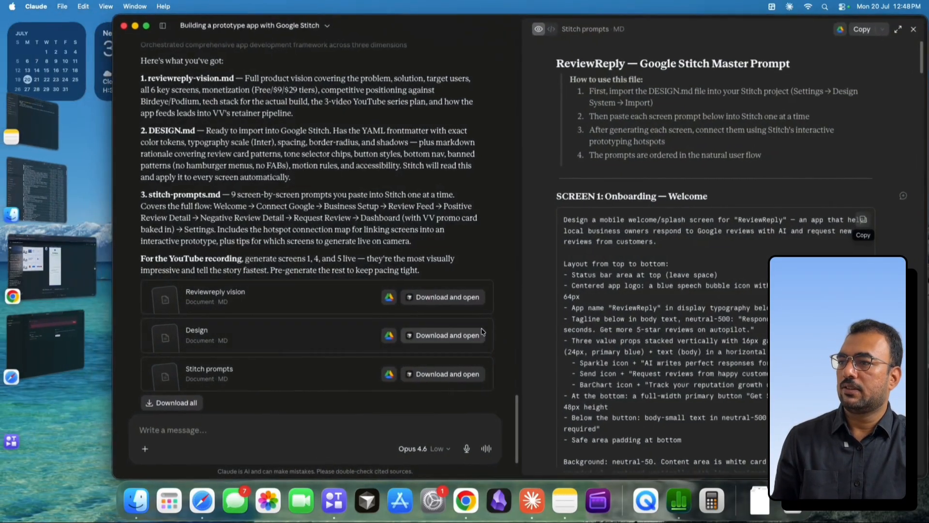
pyautogui.scroll(-3, 720, 259)
pyautogui.scroll(-10, 720, 259)
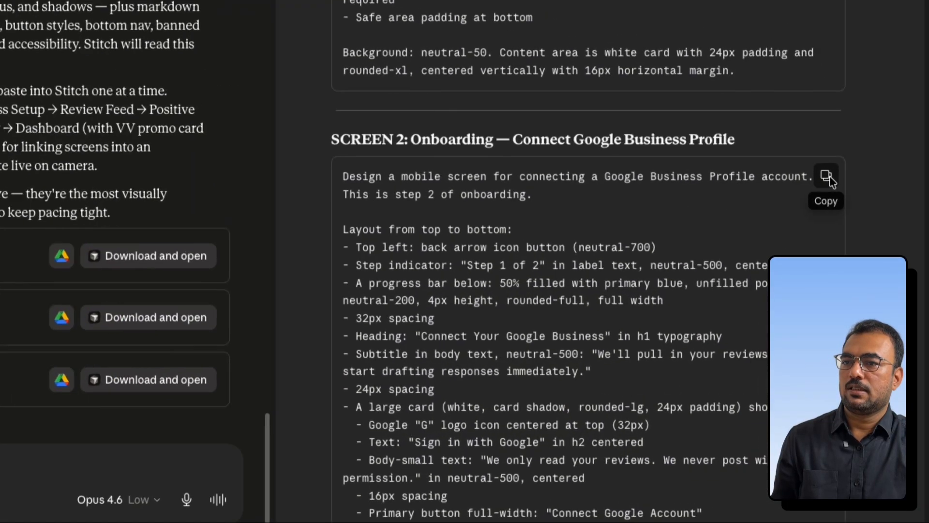
pyautogui.click(865, 248)
pyautogui.press('super+Tab')
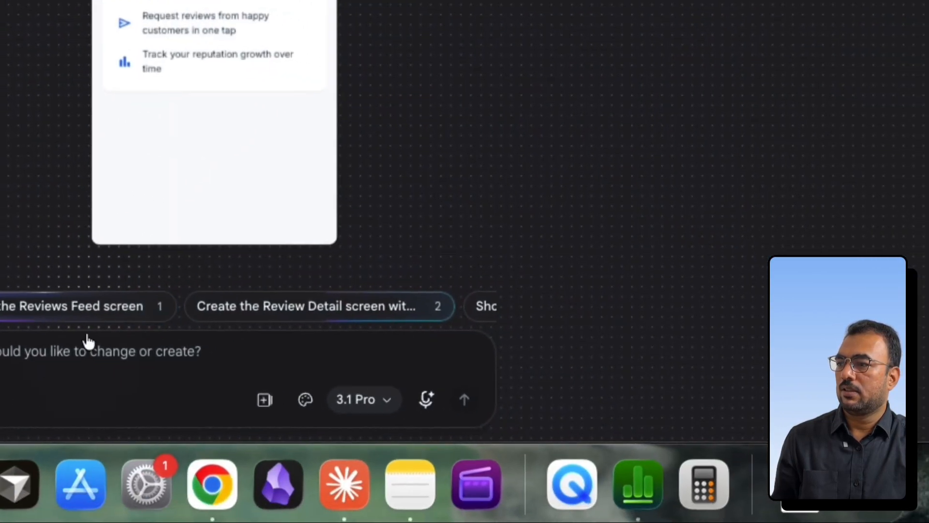
# Paste the Connect Google Business Profile prompt into the design request and generate the screen with 3.1 Pro.
pyautogui.click(88, 342)
pyautogui.press('super+v')
pyautogui.click(464, 400)
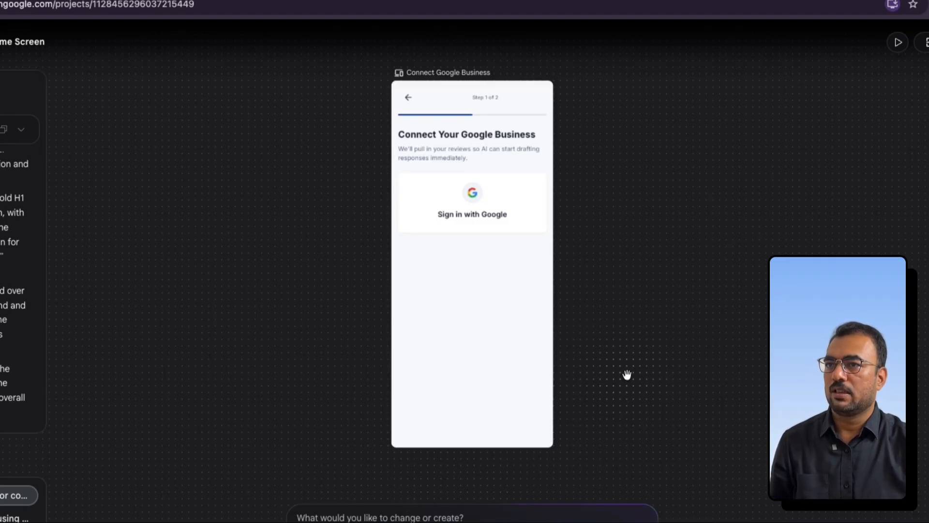
# Switch to Claude and locate the Screen 3 Onboarding — Business Setup prompt in the Stitch prompts document.
pyautogui.moveTo(711, 326); pyautogui.dragTo(724, 475)
pyautogui.scroll(-5, 757, 368)
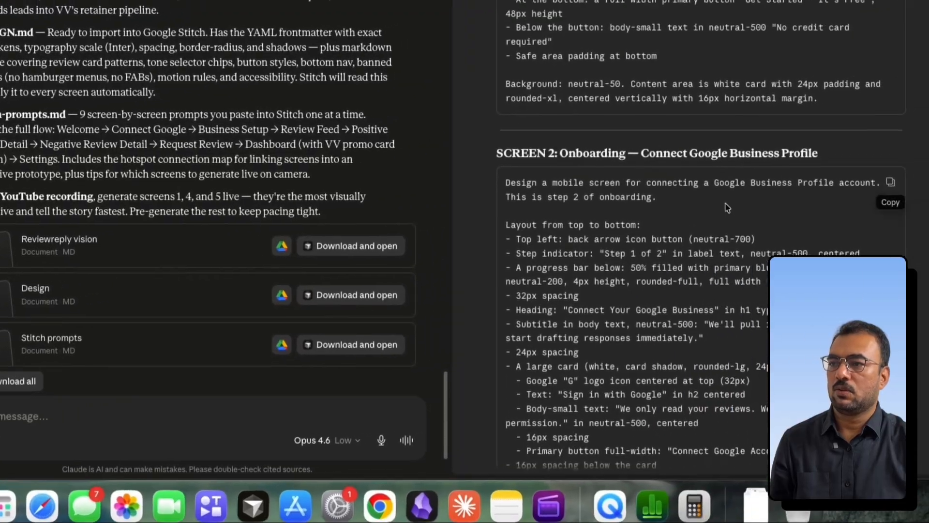
pyautogui.scroll(-10, 727, 207)
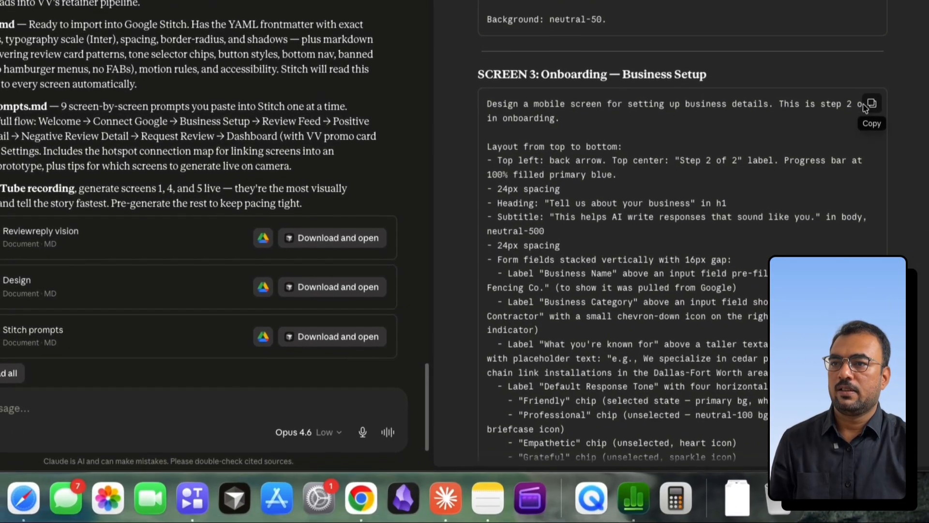
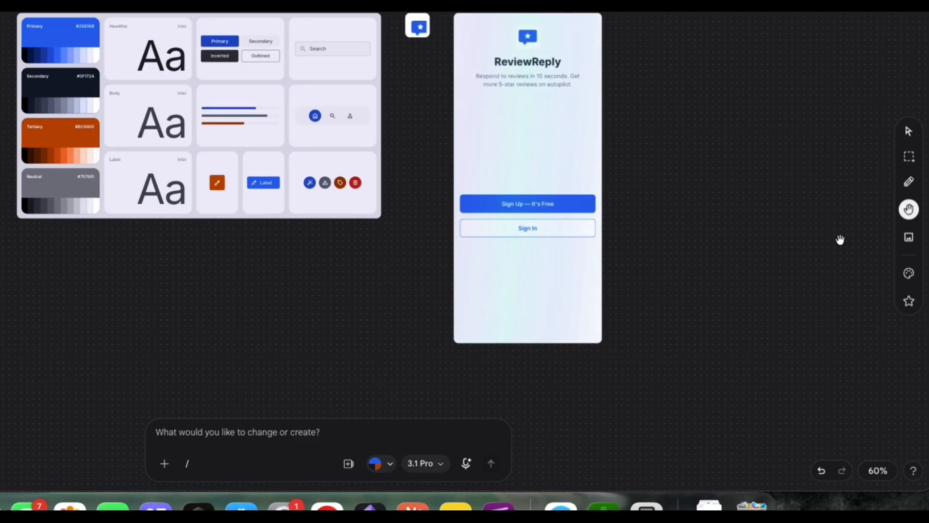
# Look over the design system and the Welcome, Connect Google Business and Business Setup screens on the Stitch canvas.
pyautogui.moveTo(713, 263); pyautogui.dragTo(755, 129)
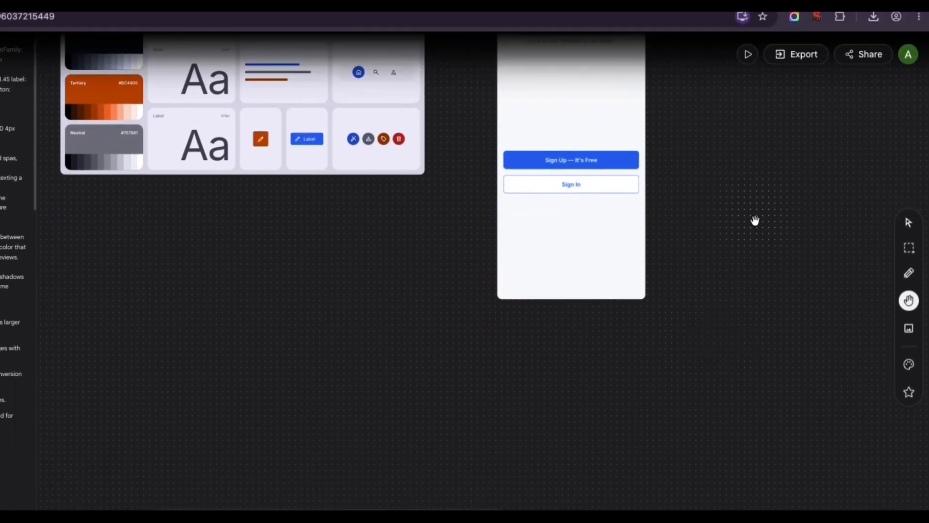
pyautogui.scroll(1, 755, 290)
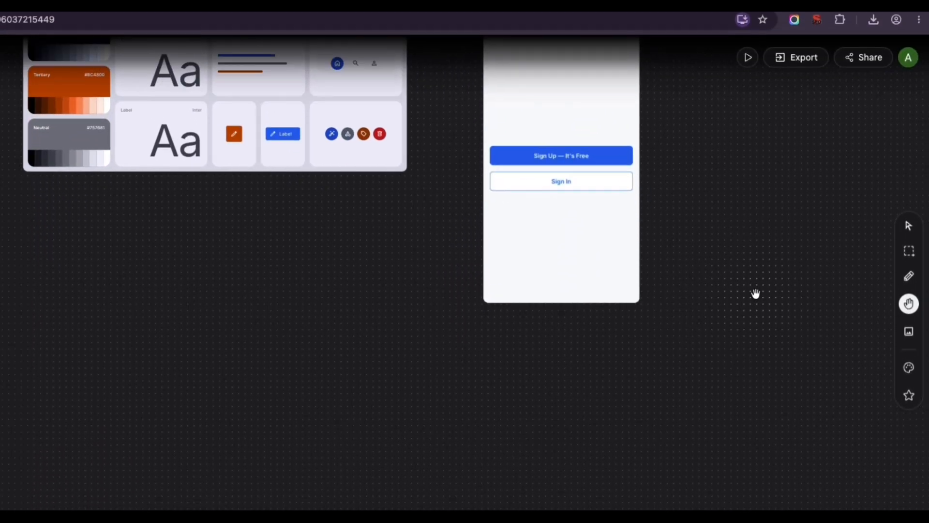
pyautogui.scroll(-5, 755, 292)
pyautogui.moveTo(407, 414); pyautogui.dragTo(539, 275)
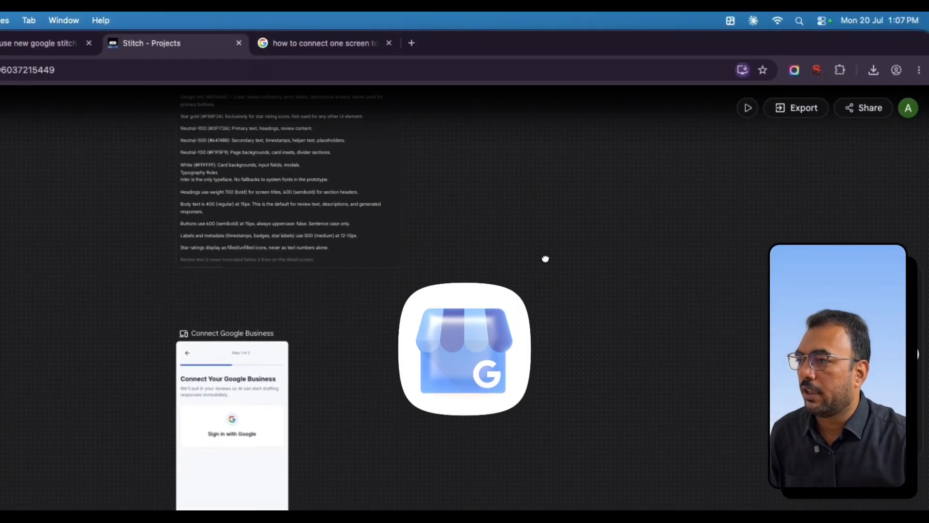
pyautogui.moveTo(545, 259); pyautogui.dragTo(430, 392)
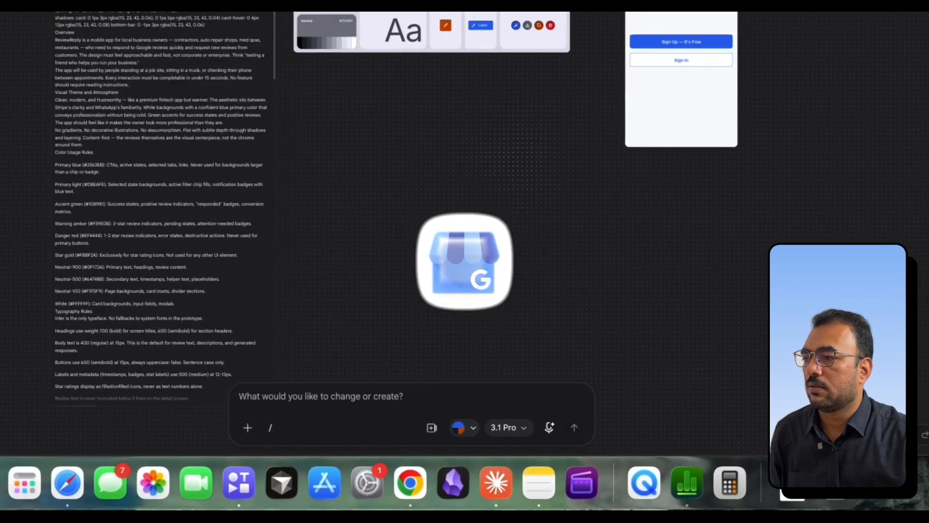
pyautogui.moveTo(498, 214); pyautogui.dragTo(491, 263)
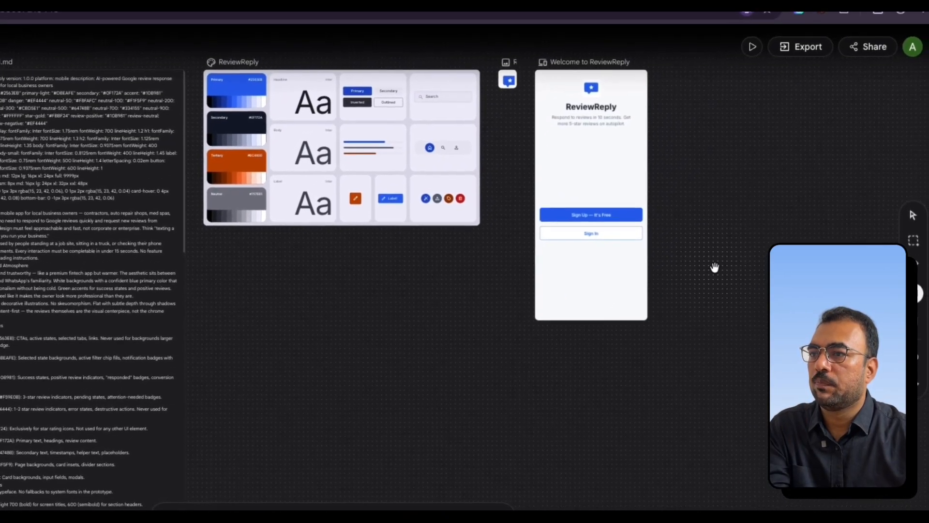
pyautogui.moveTo(793, 146); pyautogui.dragTo(792, 165)
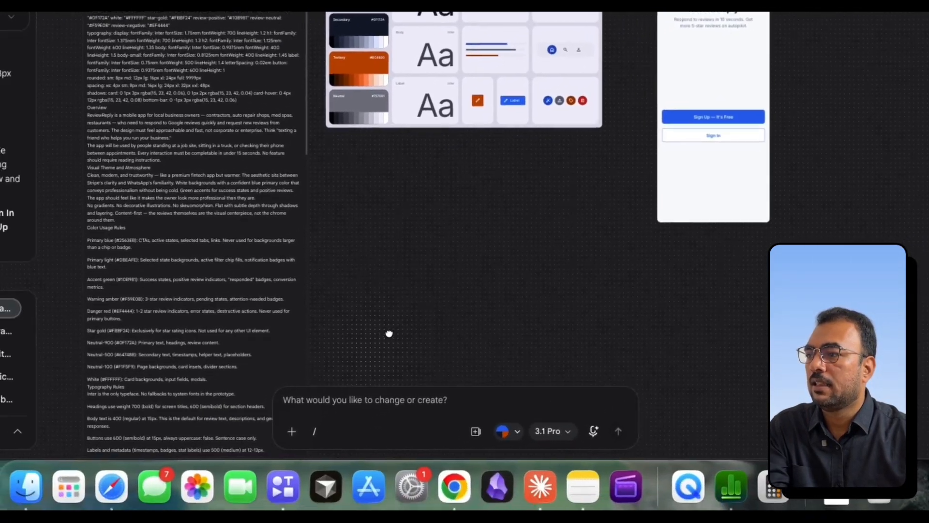
pyautogui.moveTo(389, 334); pyautogui.dragTo(622, 113)
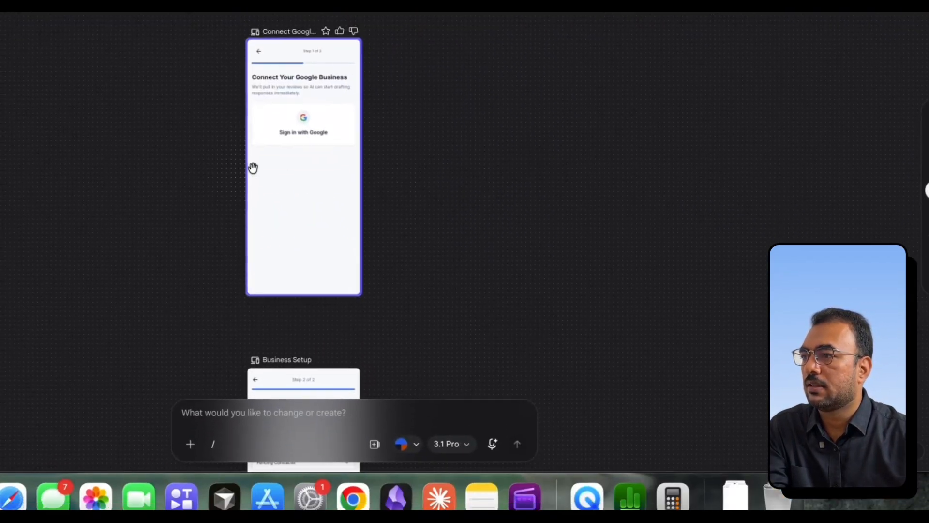
pyautogui.moveTo(594, 269); pyautogui.dragTo(594, 176)
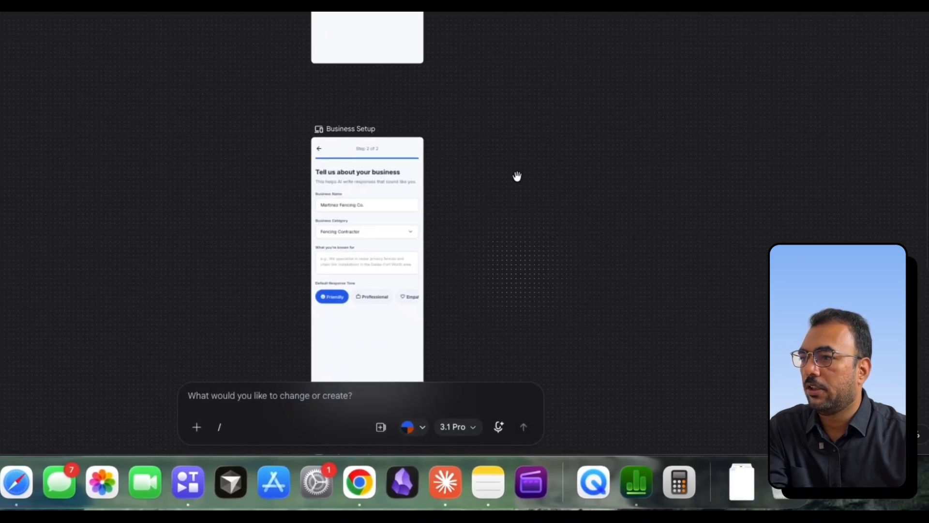
pyautogui.moveTo(672, 202); pyautogui.dragTo(543, 355)
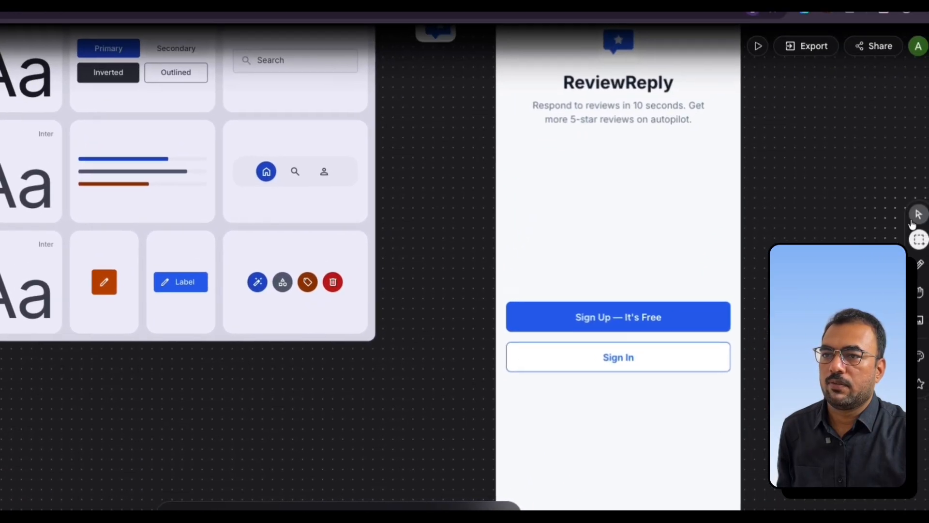
# Select the Welcome to ReviewReply screen on the canvas and generate an interactive prototype from it.
pyautogui.click(915, 217)
pyautogui.click(761, 321)
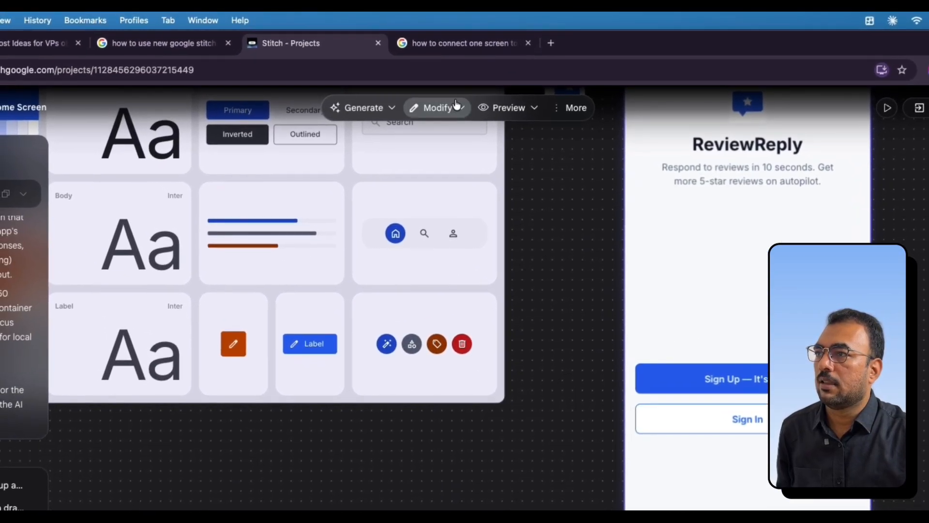
pyautogui.click(457, 105)
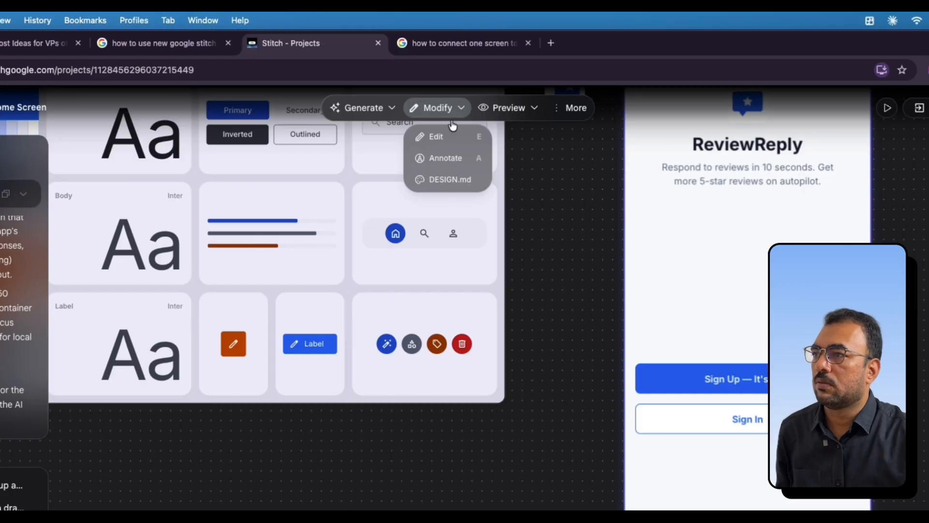
pyautogui.click(363, 107)
pyautogui.click(393, 138)
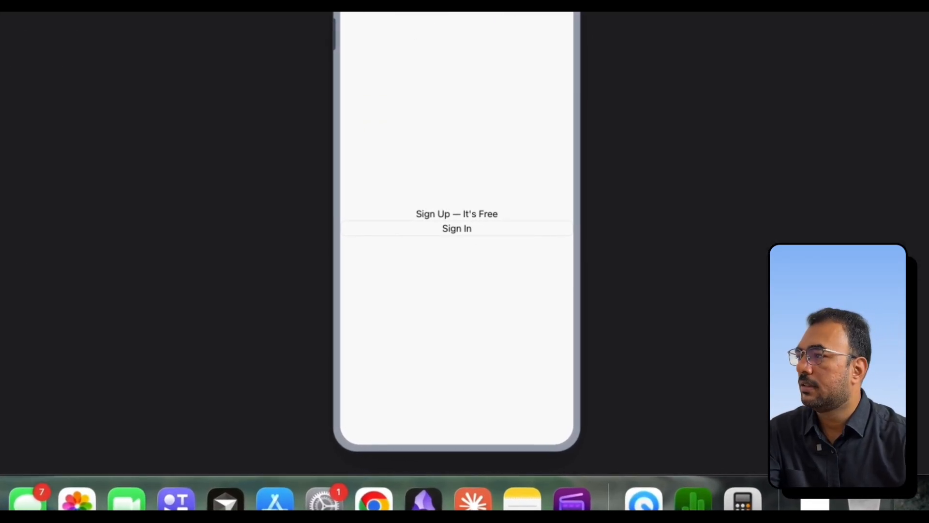
# Add the existing Connect Google Business and Business Setup screens to the prototype.
pyautogui.click(30, 247)
pyautogui.click(123, 219)
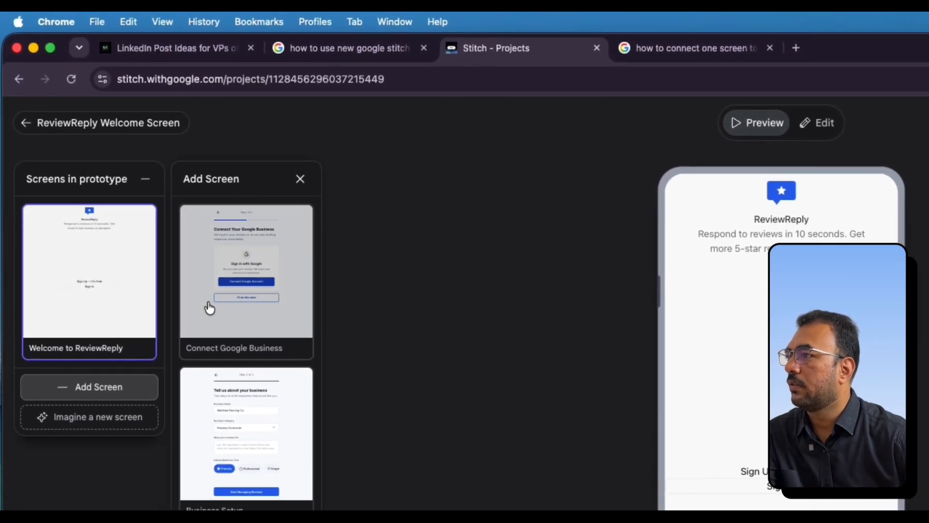
pyautogui.click(209, 308)
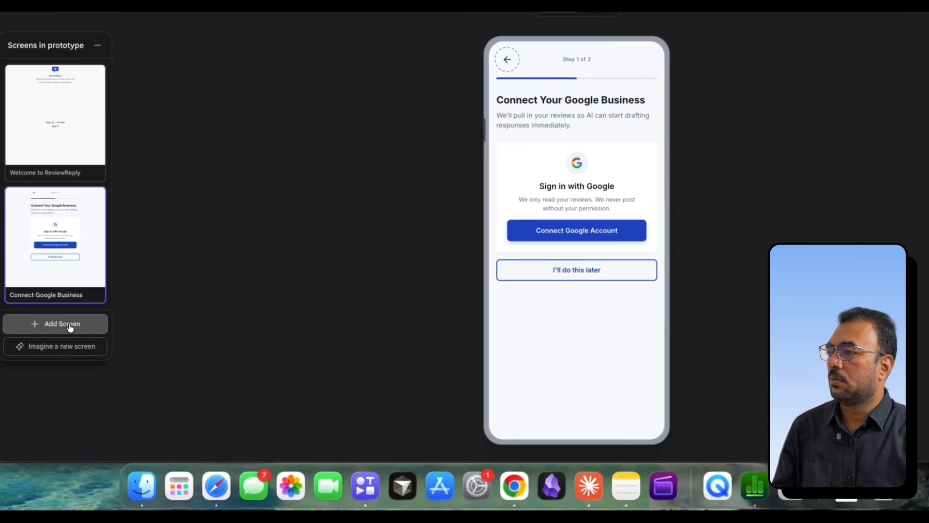
pyautogui.click(70, 328)
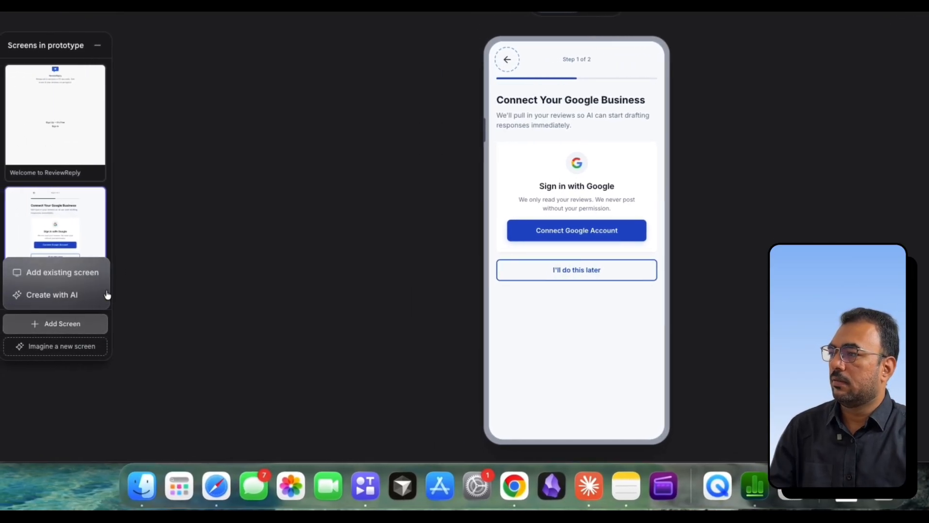
pyautogui.click(80, 272)
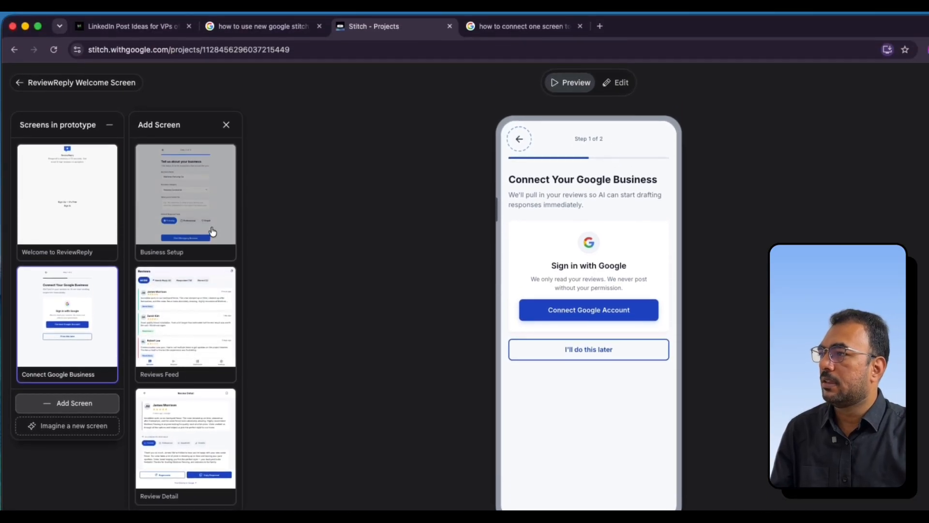
pyautogui.click(212, 231)
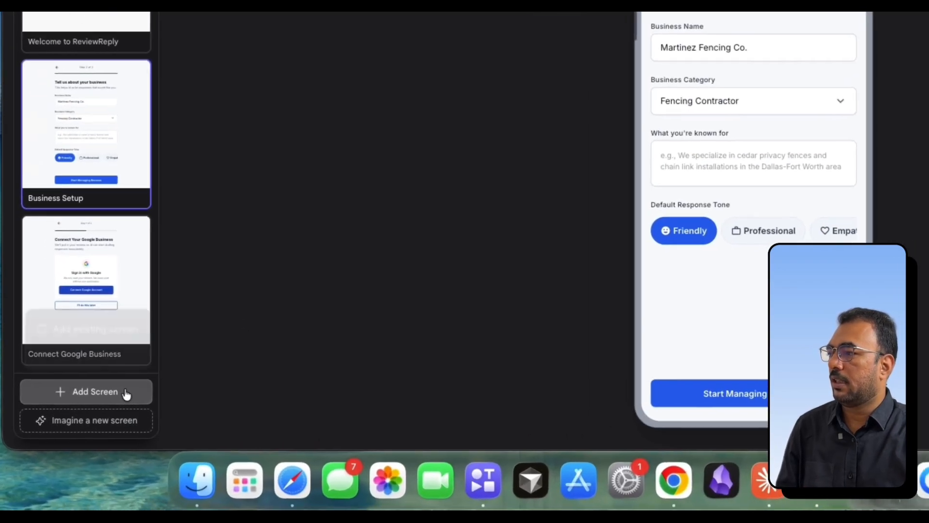
# Add the existing Reviews Feed screen and the positive Review Detail screen to the prototype.
pyautogui.click(84, 441)
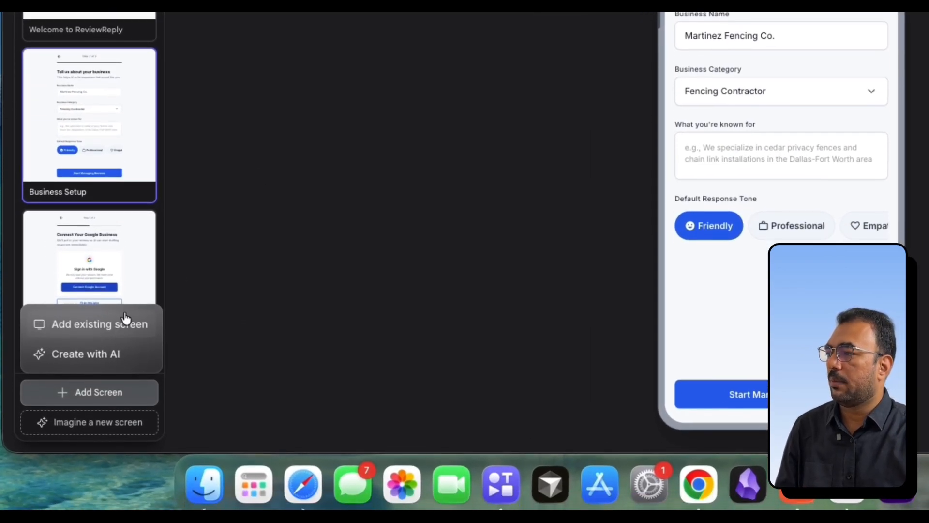
pyautogui.click(84, 394)
pyautogui.scroll(-4, 253, 175)
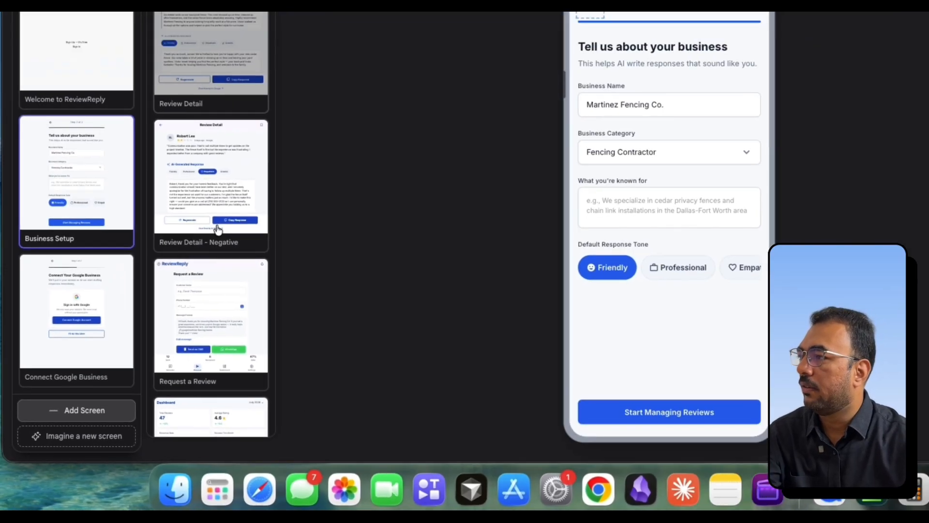
pyautogui.scroll(3, 272, 96)
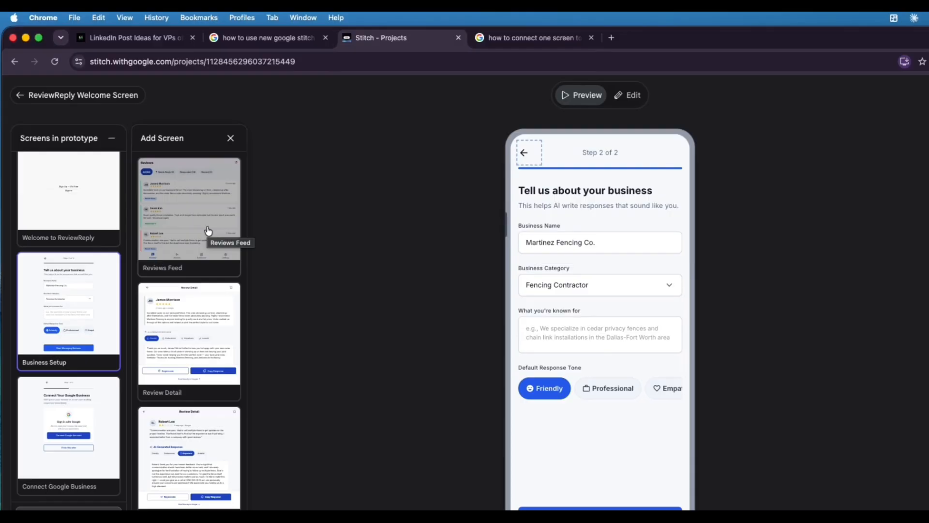
pyautogui.click(180, 190)
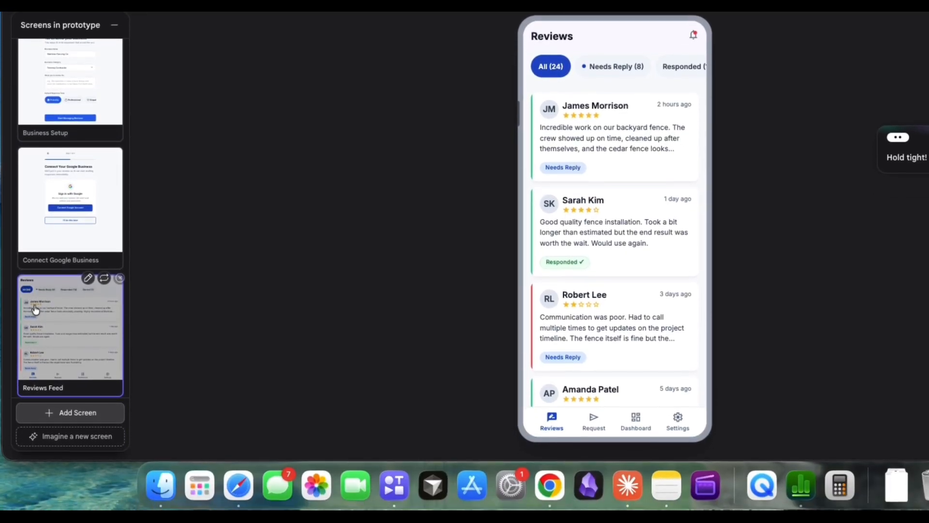
pyautogui.click(85, 413)
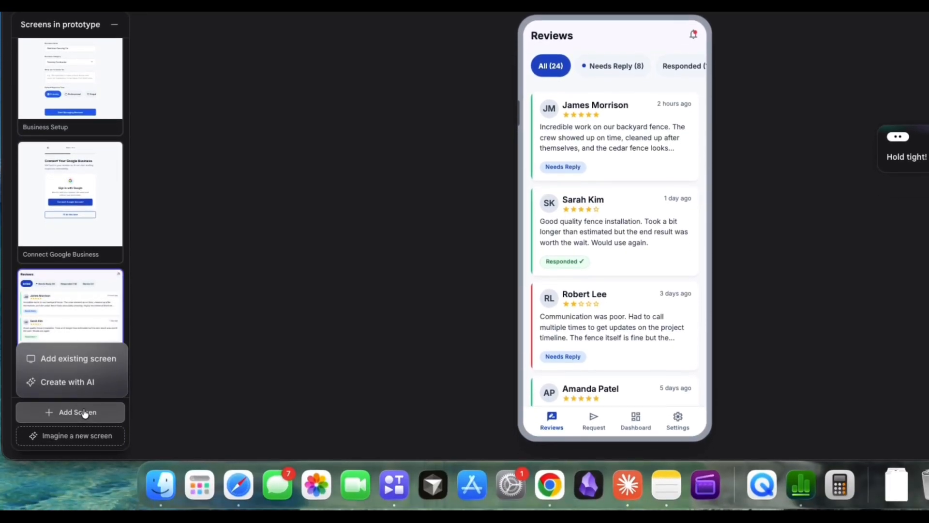
pyautogui.click(84, 361)
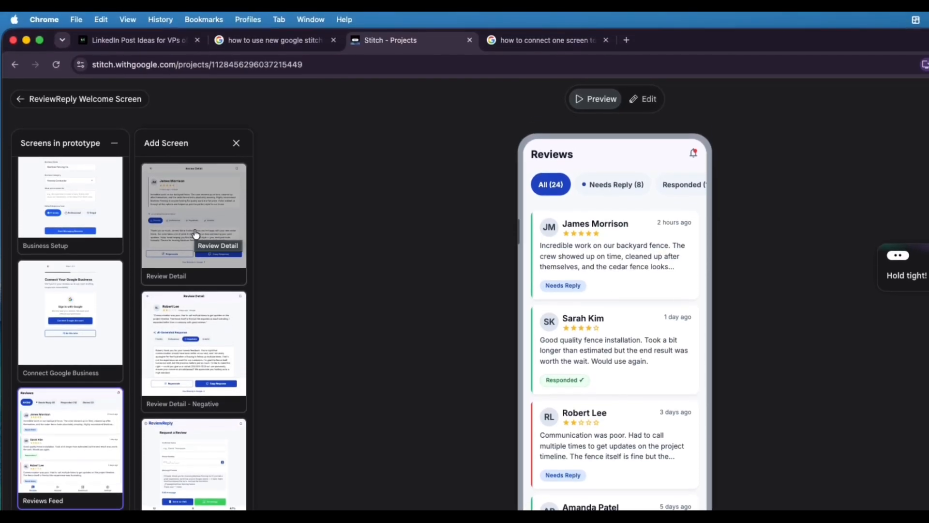
pyautogui.click(196, 234)
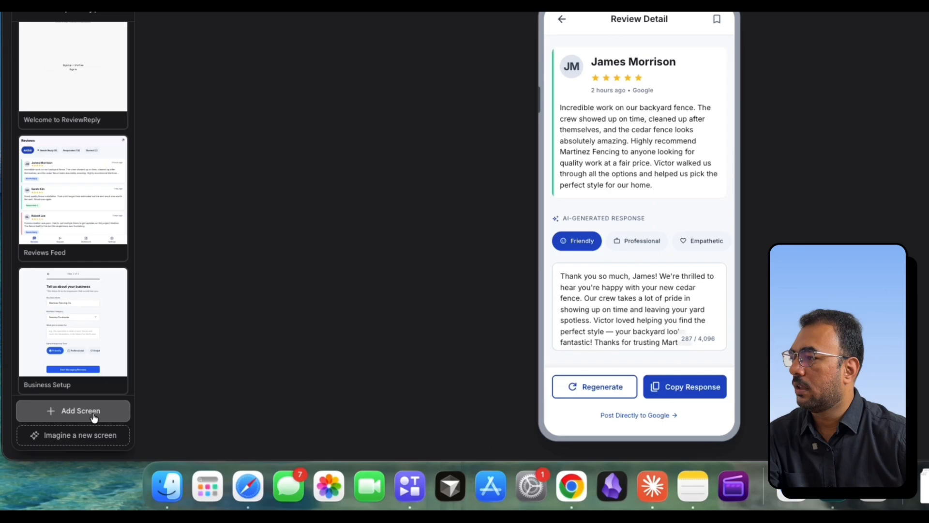
# Add the existing negative Review Detail screen and the Request a Review screen to the prototype.
pyautogui.click(76, 442)
pyautogui.click(91, 399)
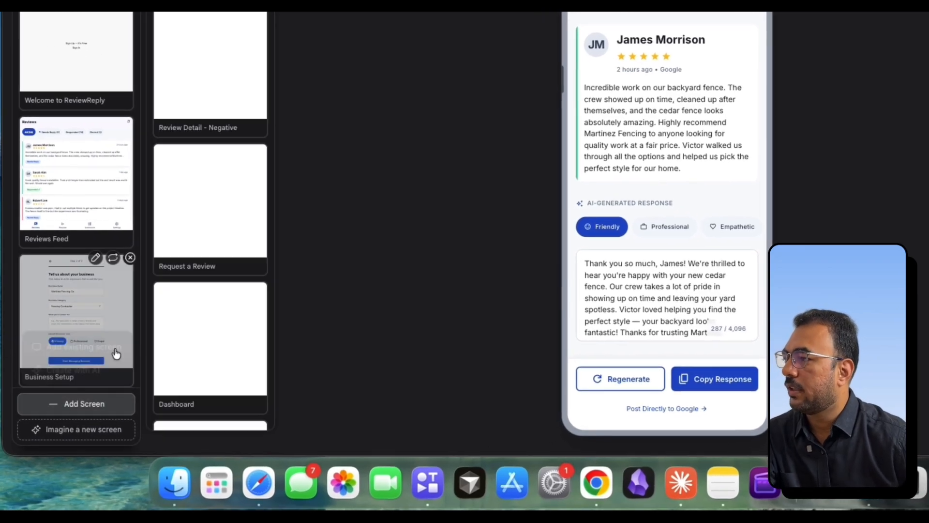
pyautogui.click(210, 68)
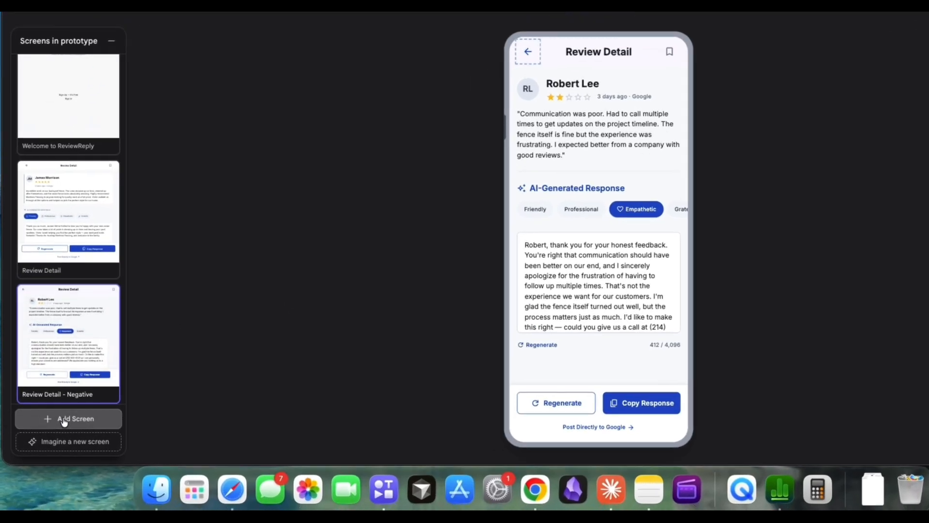
pyautogui.click(59, 439)
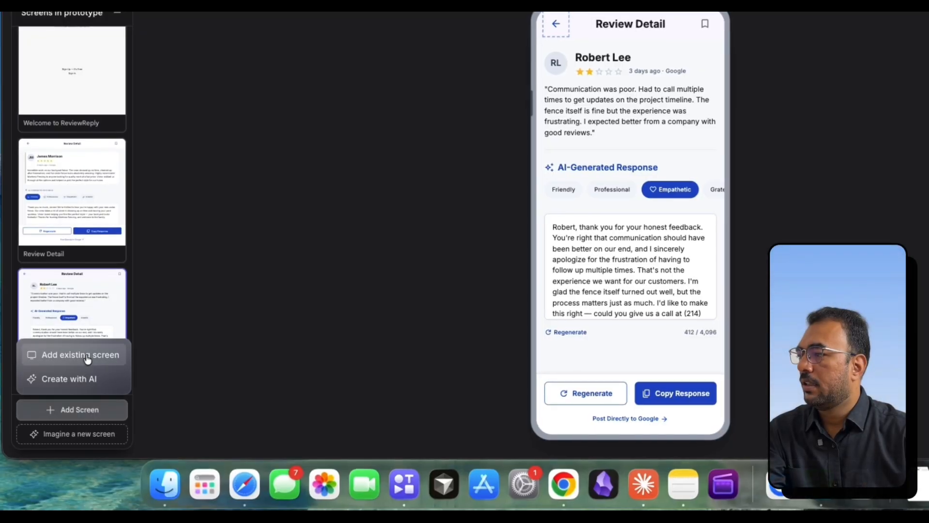
pyautogui.click(64, 394)
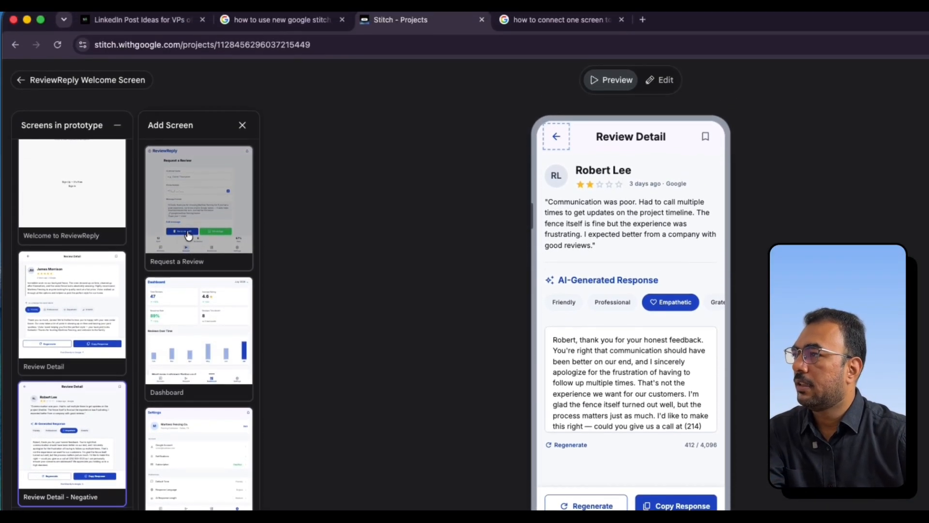
pyautogui.click(199, 87)
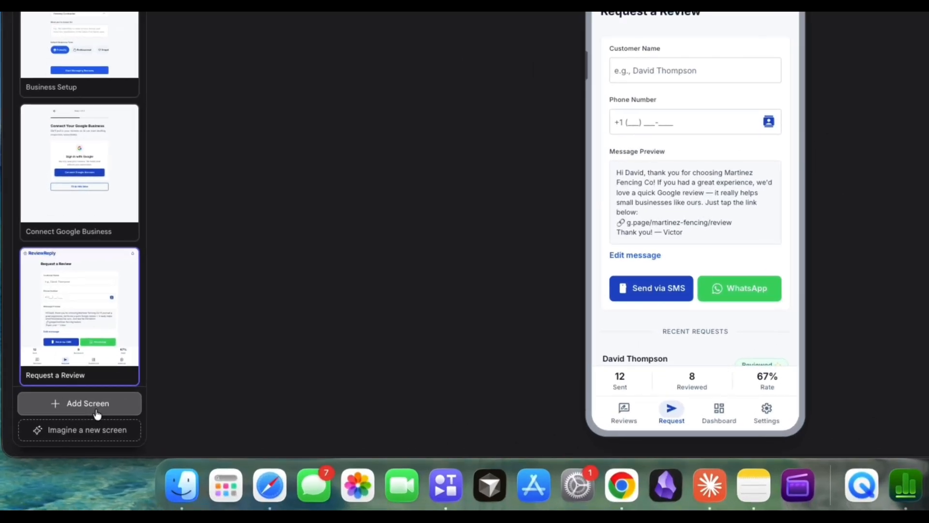
# Add the existing Dashboard and Settings screens to the prototype.
pyautogui.click(72, 443)
pyautogui.click(73, 393)
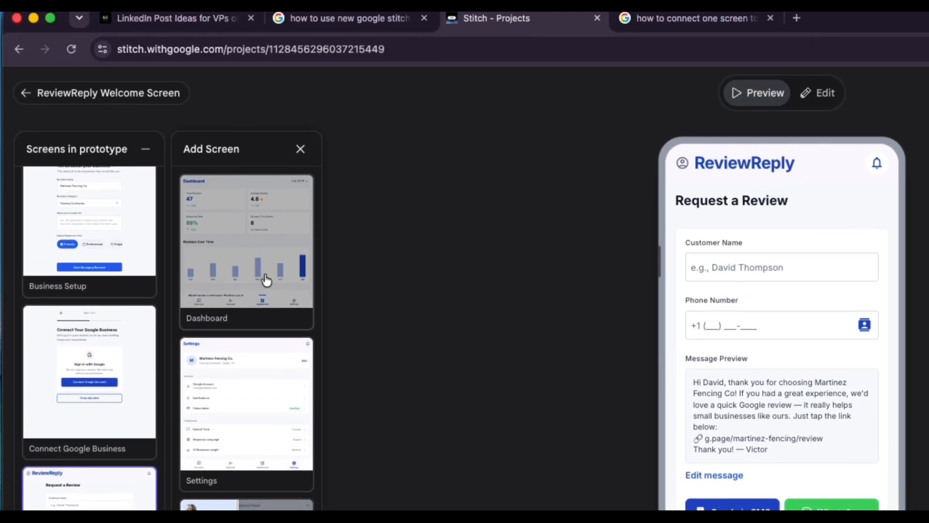
pyautogui.click(242, 128)
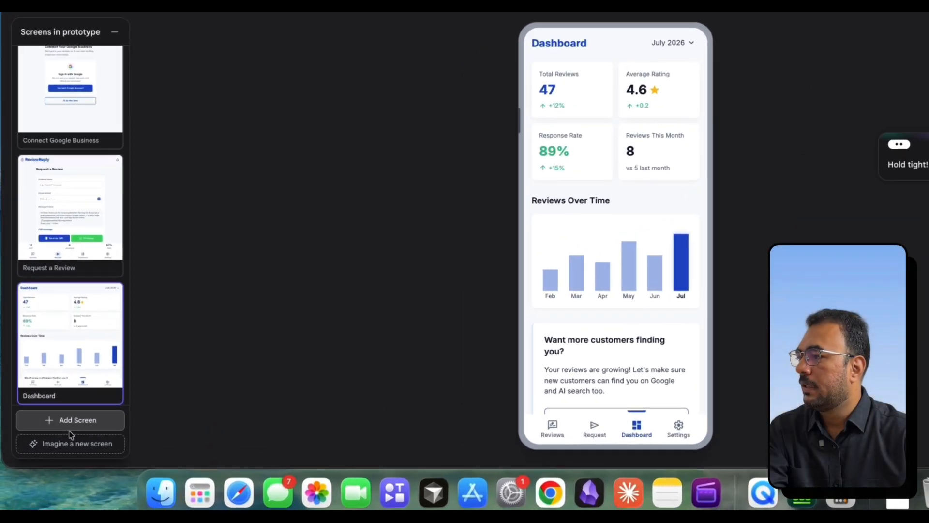
pyautogui.click(63, 439)
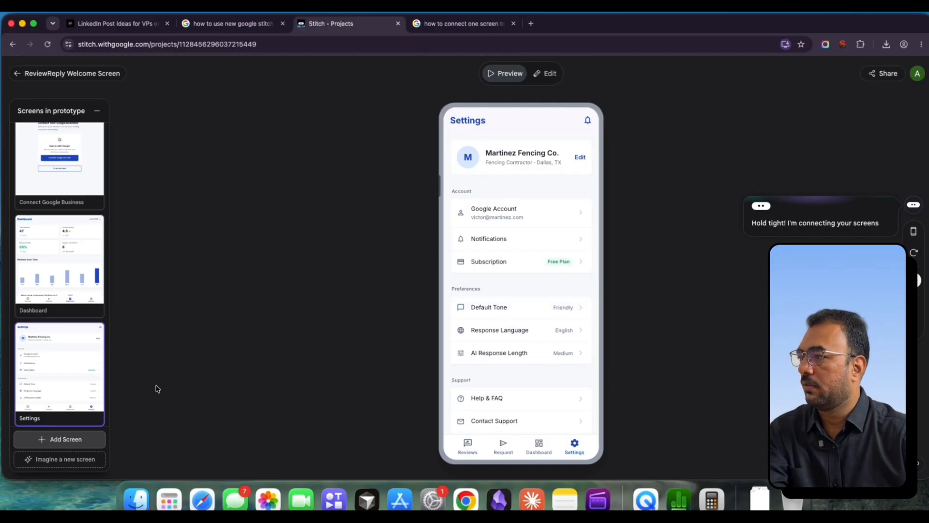
# Add the existing Side Navigation Drawer screen to the prototype.
pyautogui.click(97, 439)
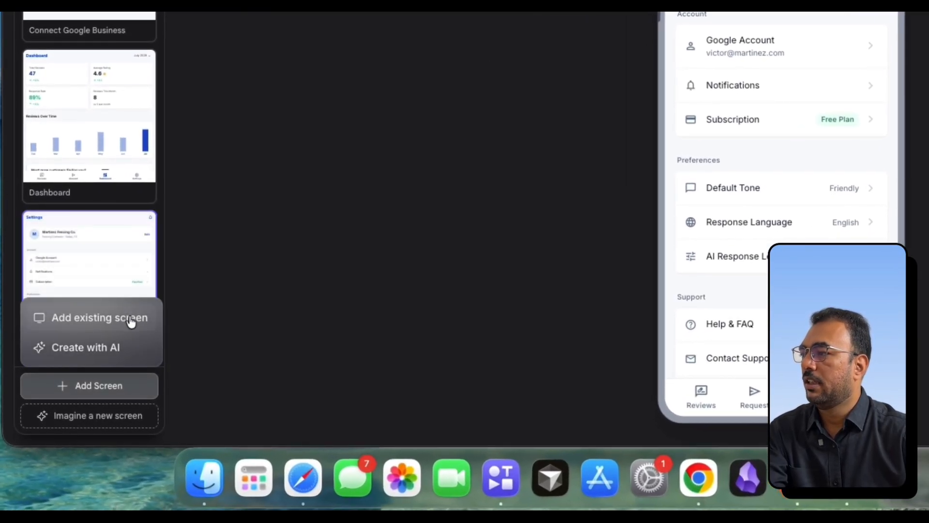
pyautogui.click(131, 322)
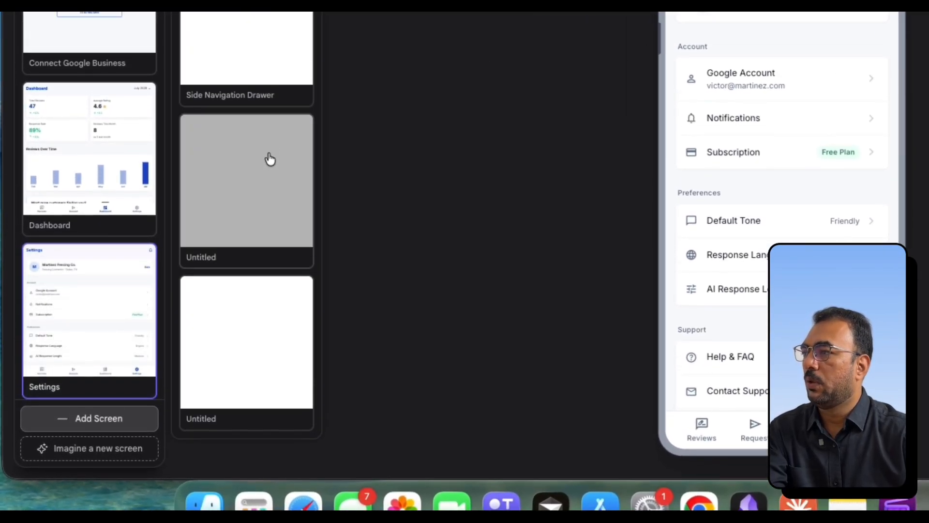
pyautogui.click(274, 288)
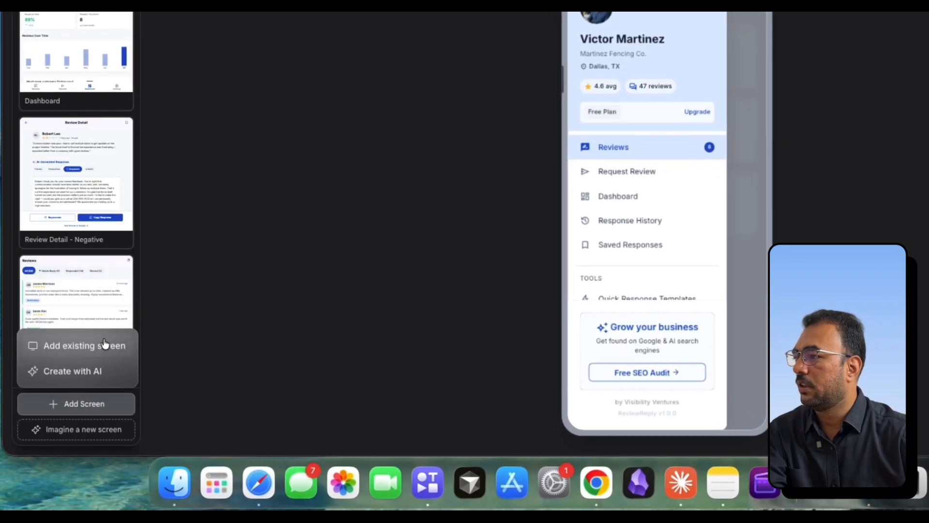
# Close the list of remaining existing screens and remove the Side Navigation Drawer screen from the prototype.
pyautogui.click(104, 344)
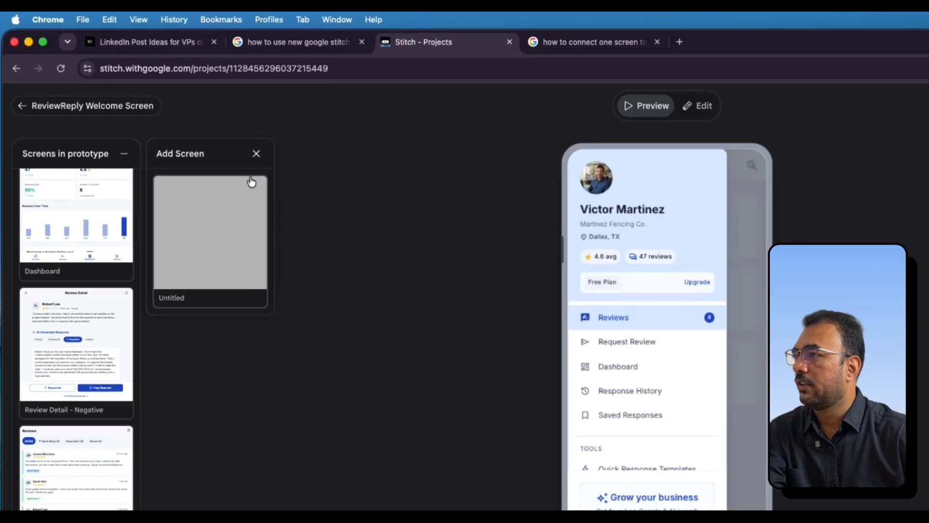
pyautogui.click(256, 155)
pyautogui.scroll(-10, 72, 353)
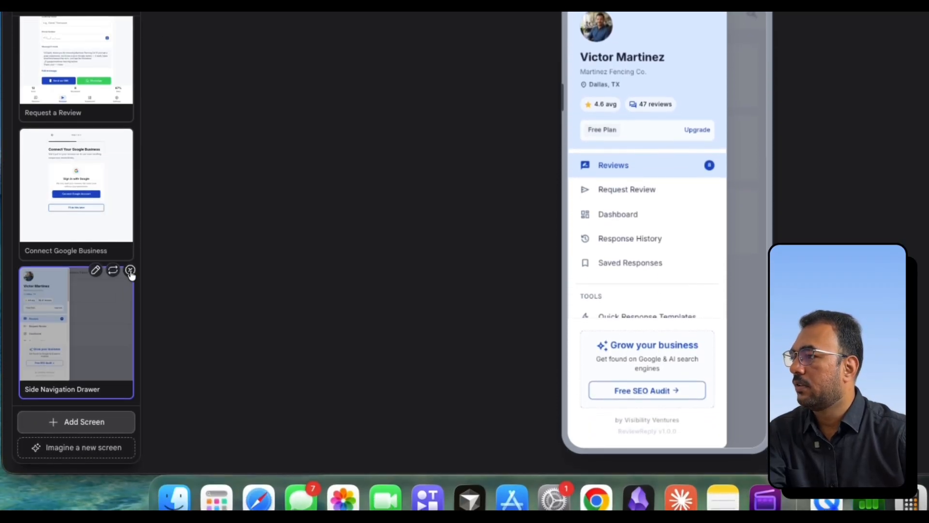
pyautogui.click(130, 271)
pyautogui.click(683, 237)
# Edit the Welcome to ReviewReply screen with a prompt that it should follow the instructions laid down in Design.
pyautogui.scroll(5, 45, 363)
pyautogui.scroll(-5, 45, 358)
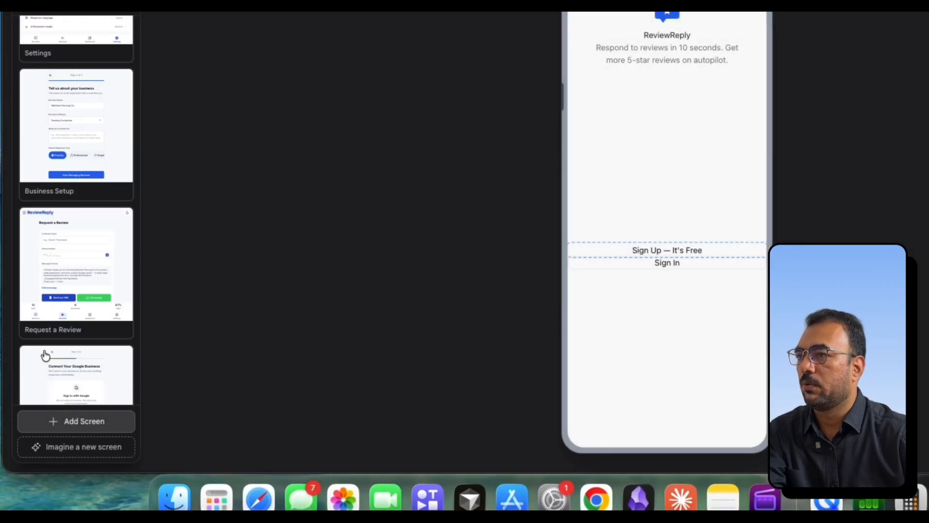
pyautogui.scroll(-2, 59, 341)
pyautogui.scroll(10, 75, 323)
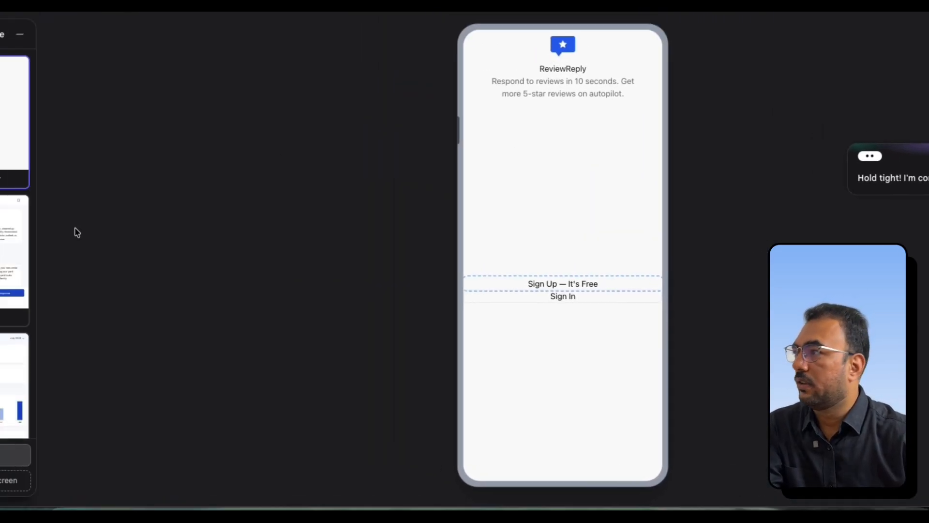
pyautogui.moveTo(96, 30)
pyautogui.click(87, 134)
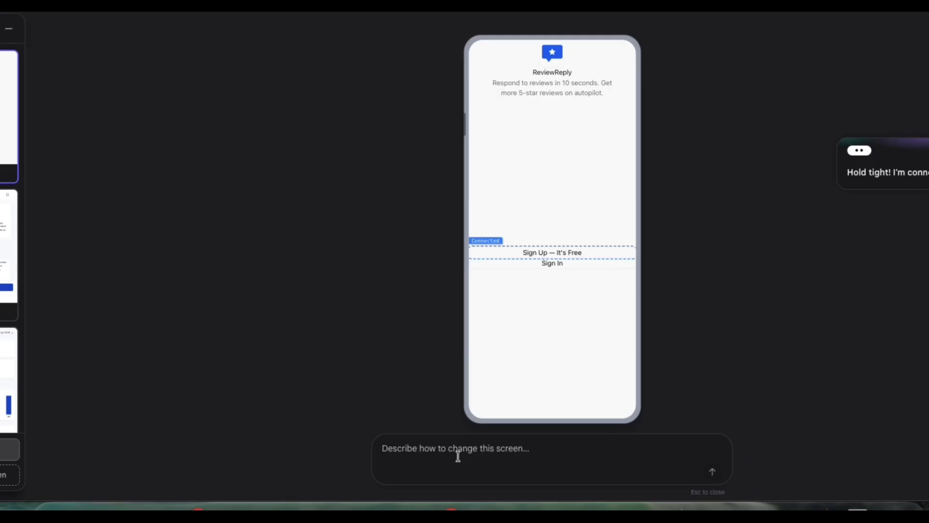
pyautogui.write('it should')
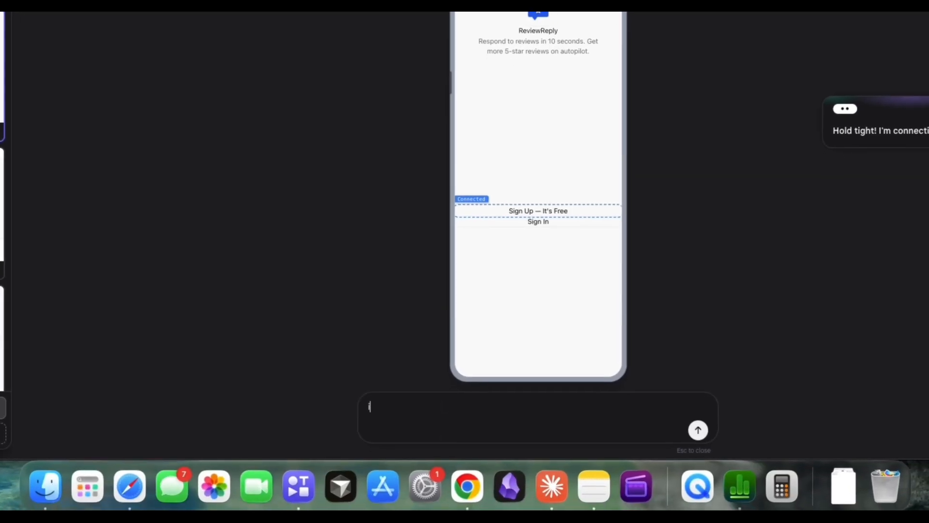
pyautogui.write(' fo')
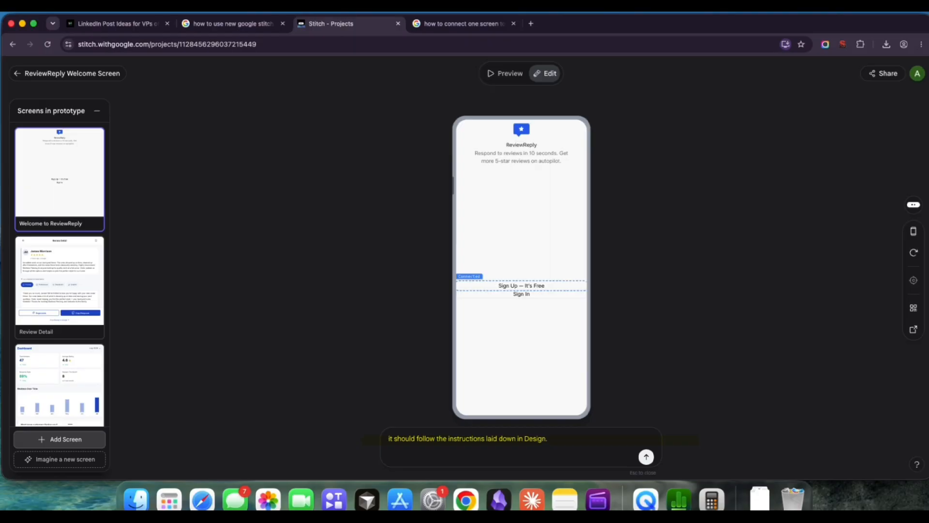
pyautogui.write('le')
pyautogui.press('Return')
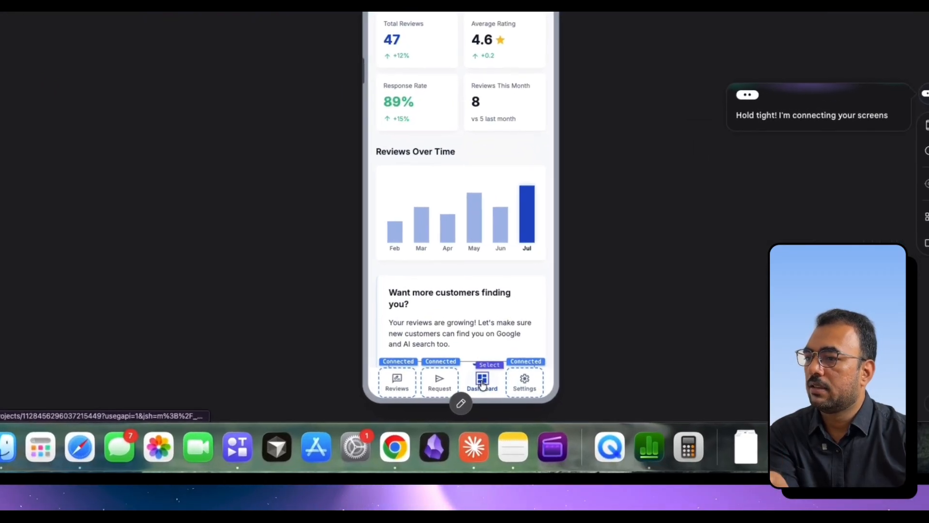
# Preview the prototype and test the app navigation between the Reviews, Request, Dashboard and Settings screens.
pyautogui.click(156, 367)
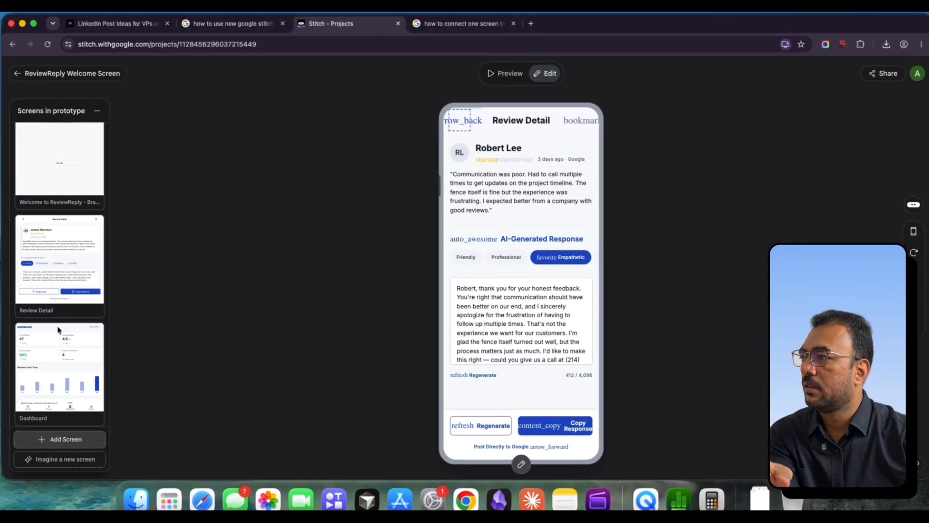
pyautogui.click(509, 73)
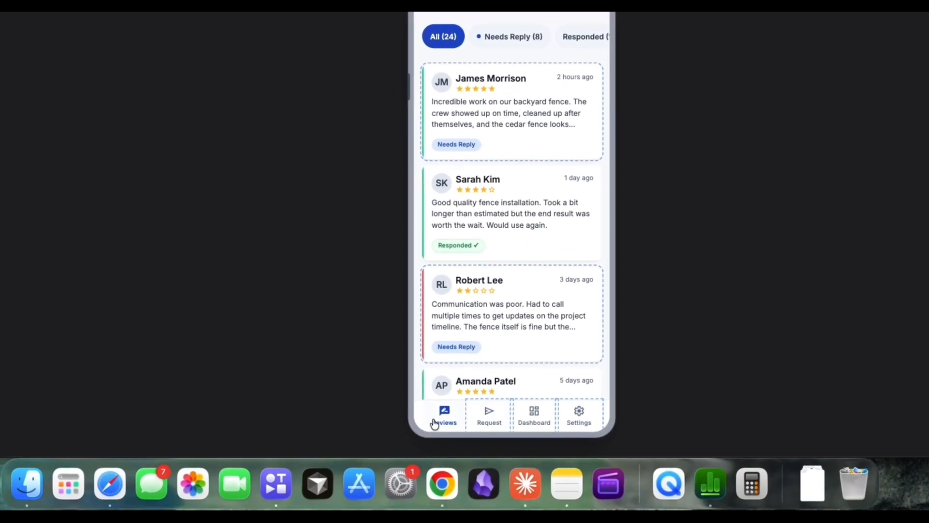
pyautogui.click(498, 419)
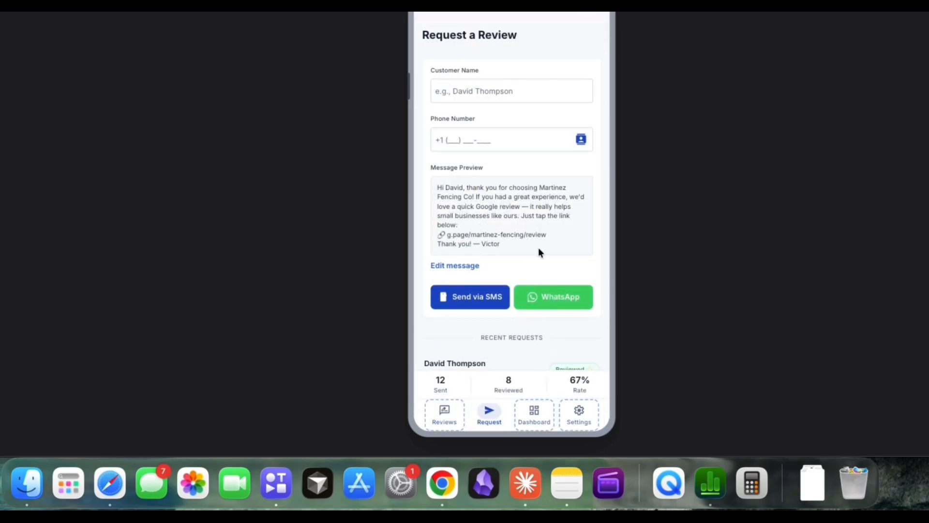
pyautogui.click(535, 417)
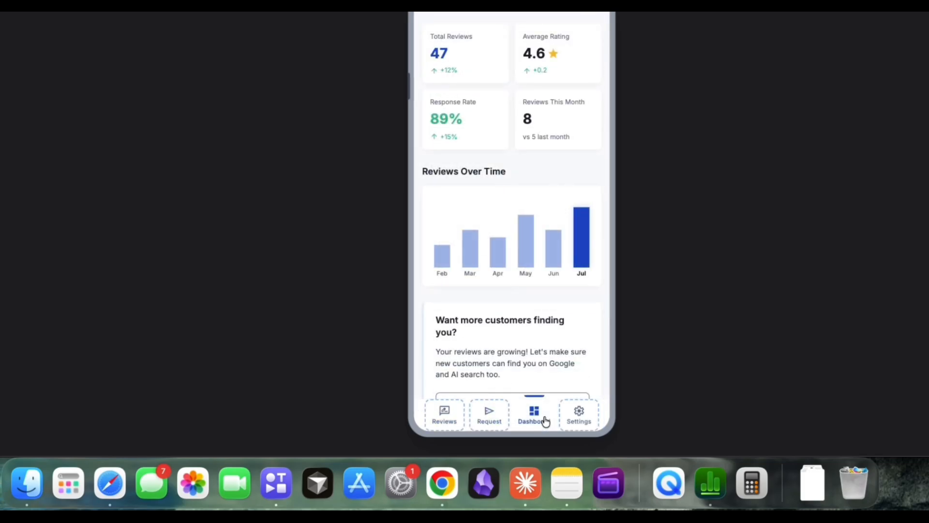
pyautogui.click(581, 415)
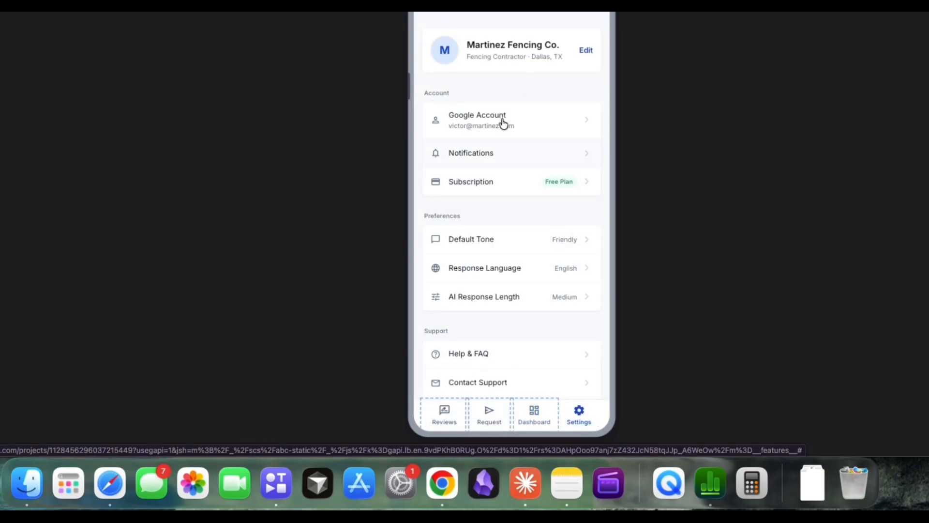
pyautogui.click(445, 416)
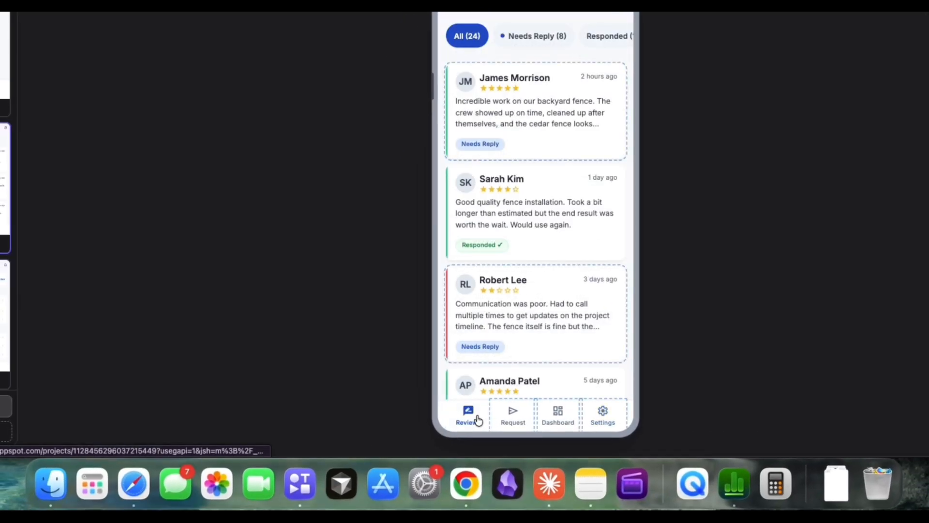
pyautogui.click(514, 416)
pyautogui.click(557, 415)
pyautogui.click(599, 417)
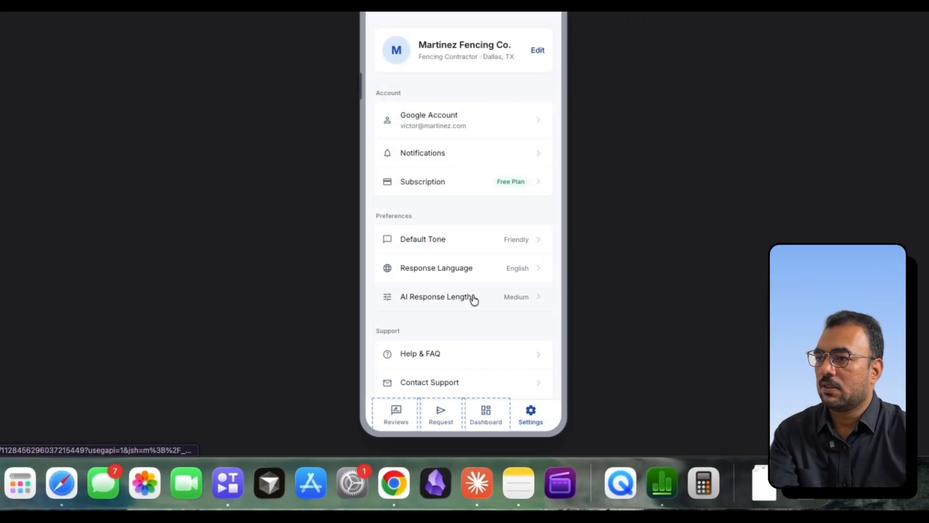
pyautogui.scroll(-5, 474, 299)
pyautogui.scroll(5, 474, 299)
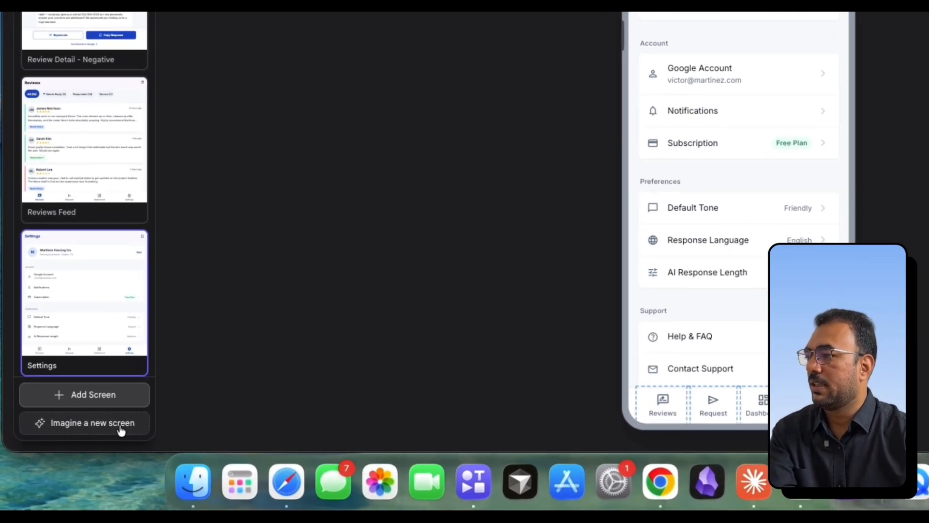
# Build two AI-suggested screens for the prototype: Edit Business Profile Information and Business Profile Successfully Updated.
pyautogui.click(70, 418)
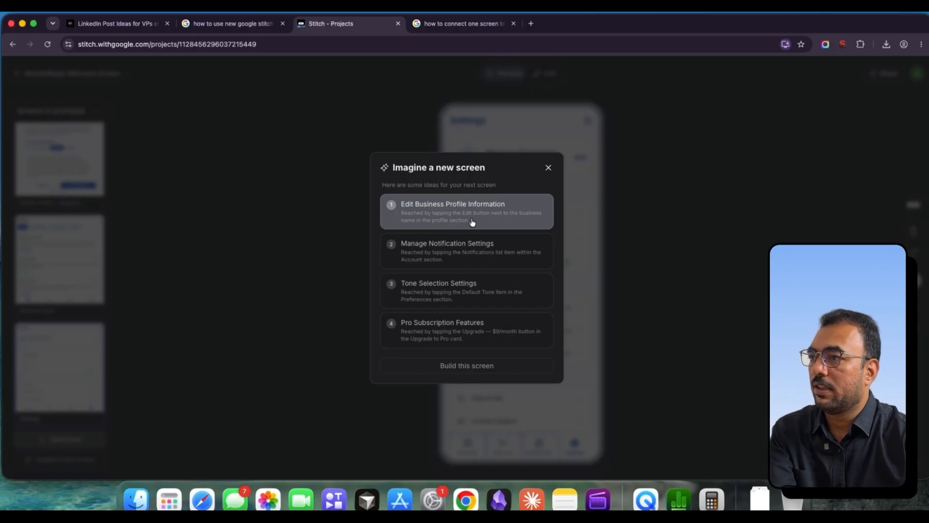
pyautogui.click(473, 222)
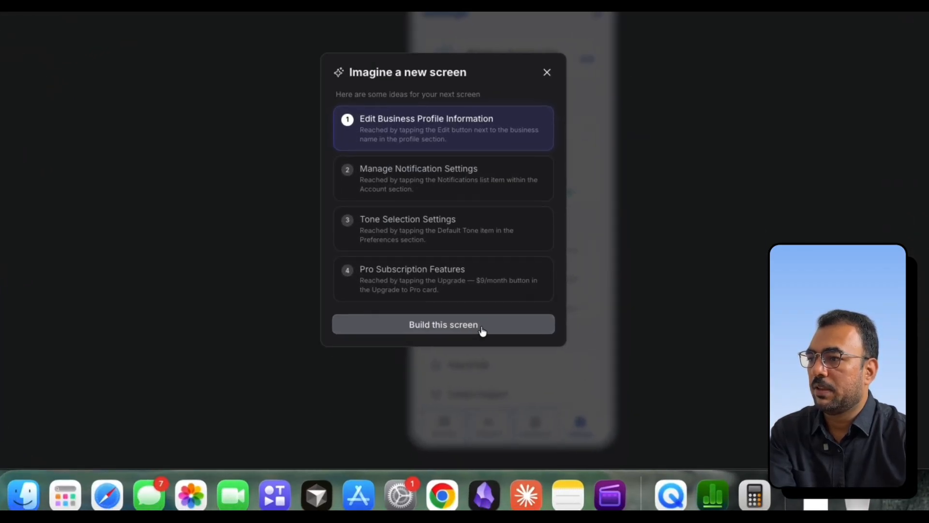
pyautogui.click(483, 331)
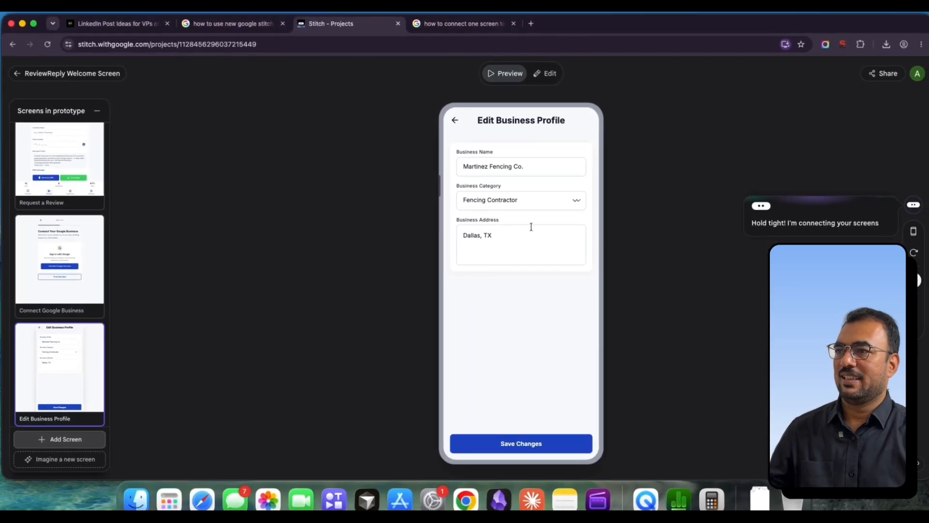
pyautogui.click(68, 460)
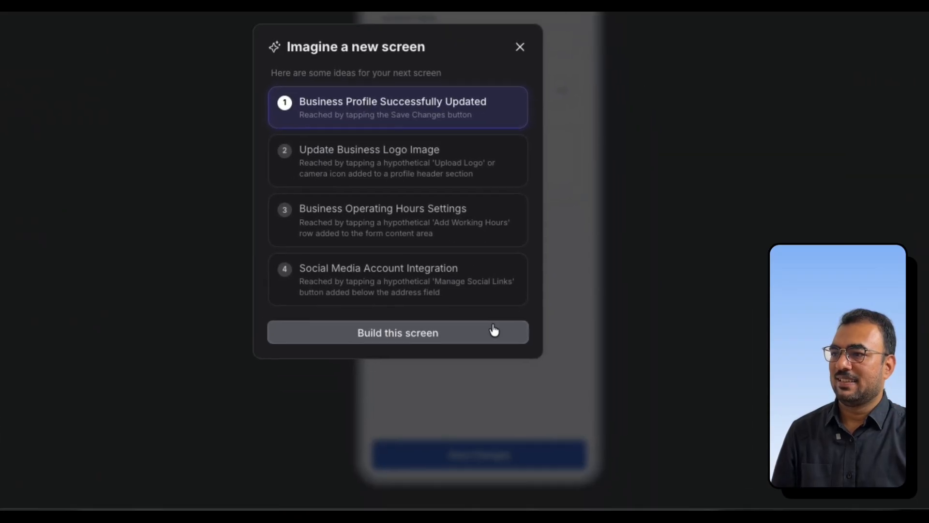
pyautogui.click(528, 362)
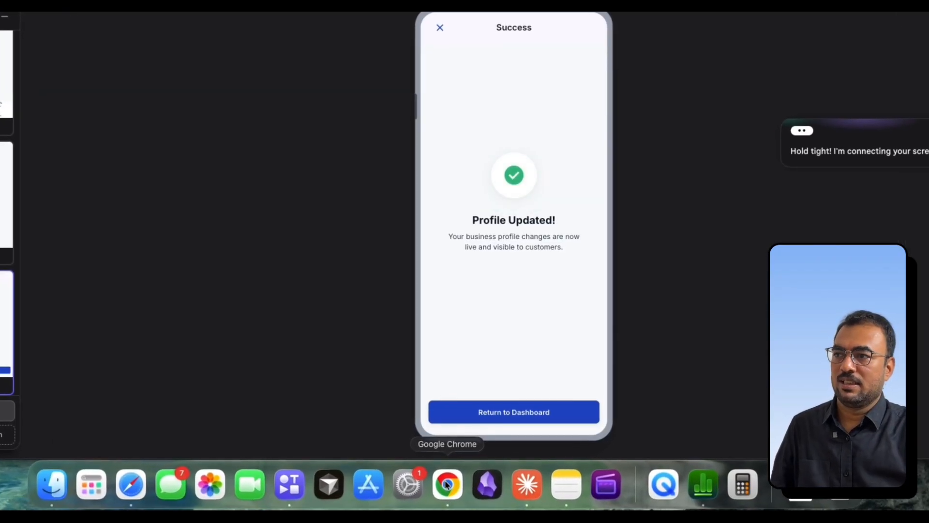
# Close the list of existing screens and build the AI-suggested Public Profile Preview Mode screen for the prototype.
pyautogui.click(59, 410)
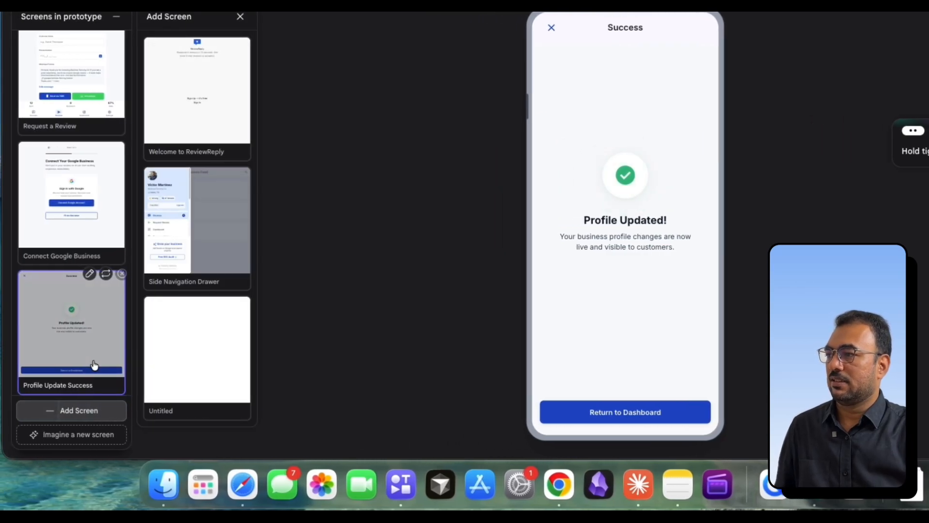
pyautogui.click(240, 17)
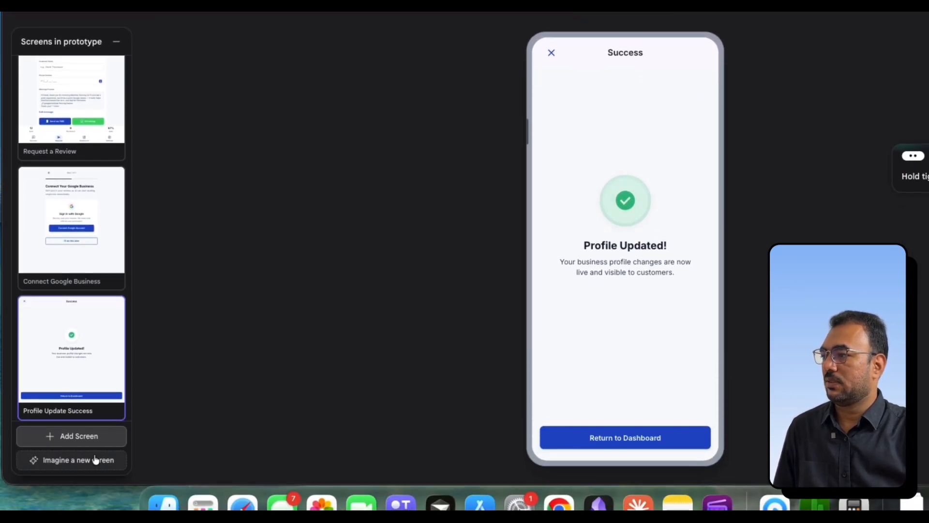
pyautogui.click(97, 460)
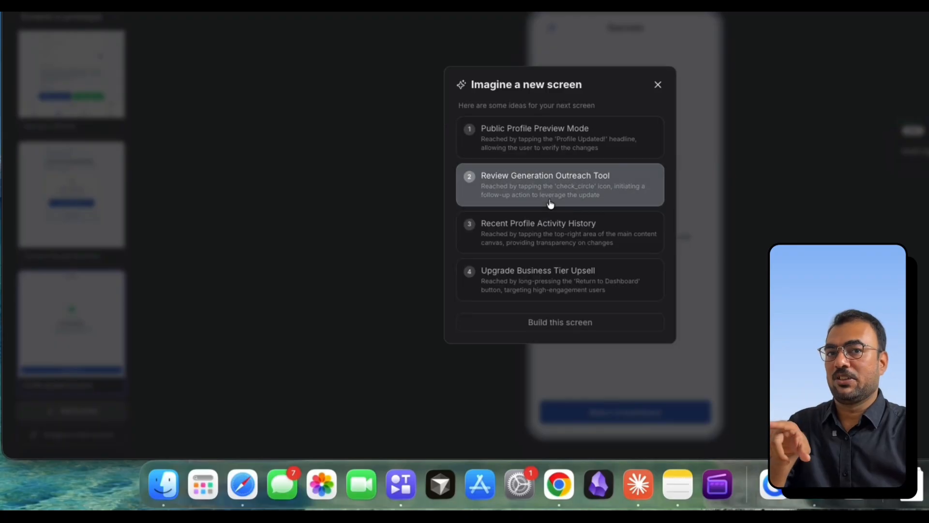
pyautogui.click(556, 138)
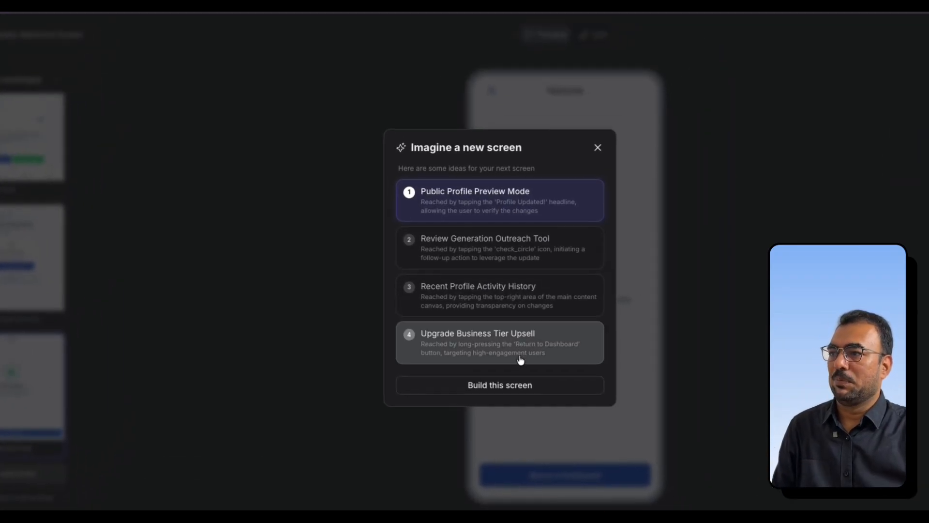
pyautogui.click(566, 324)
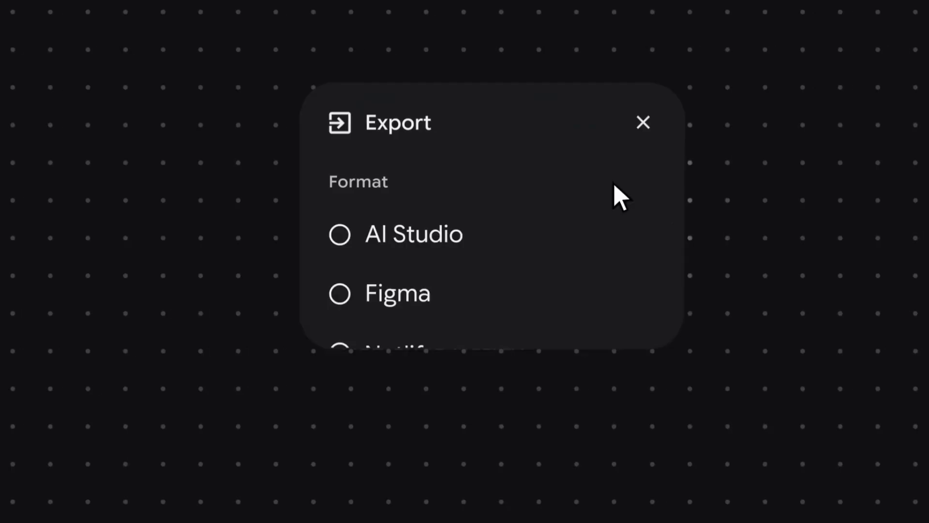
pyautogui.click(308, 333)
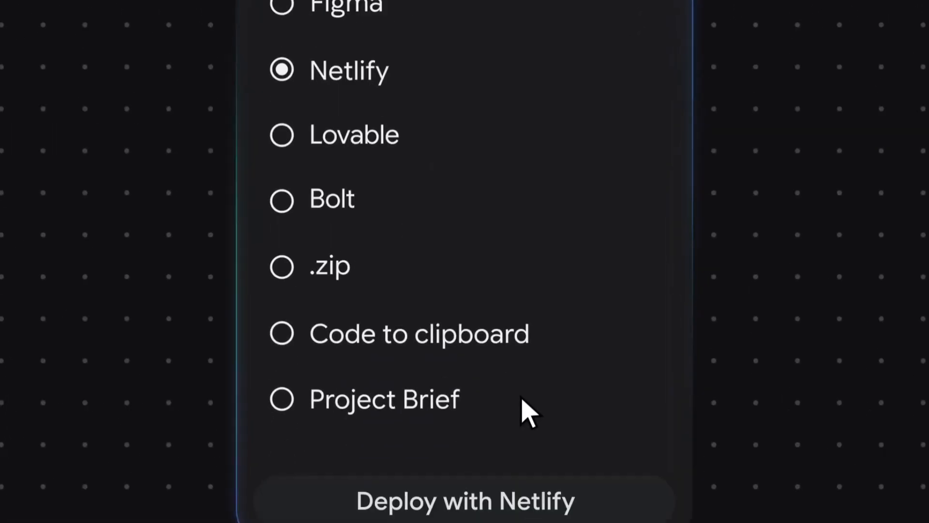
pyautogui.click(605, 501)
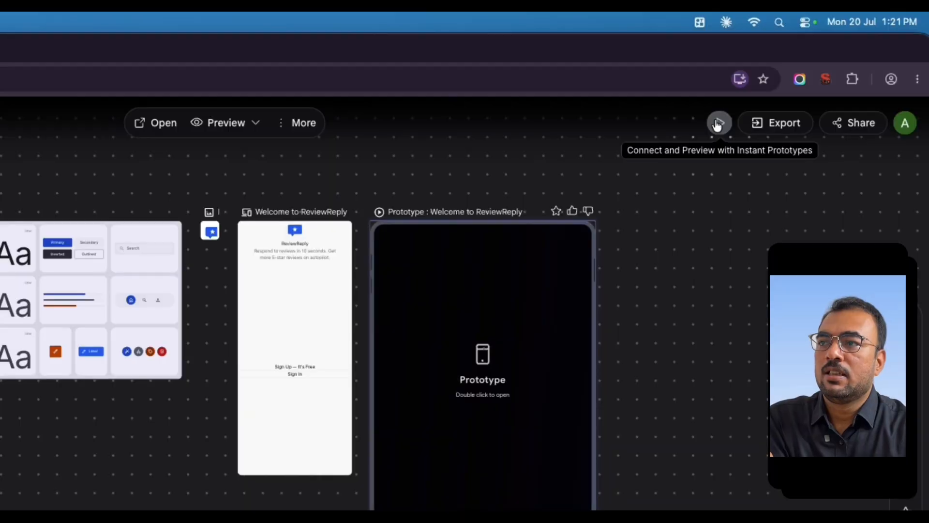
pyautogui.click(718, 123)
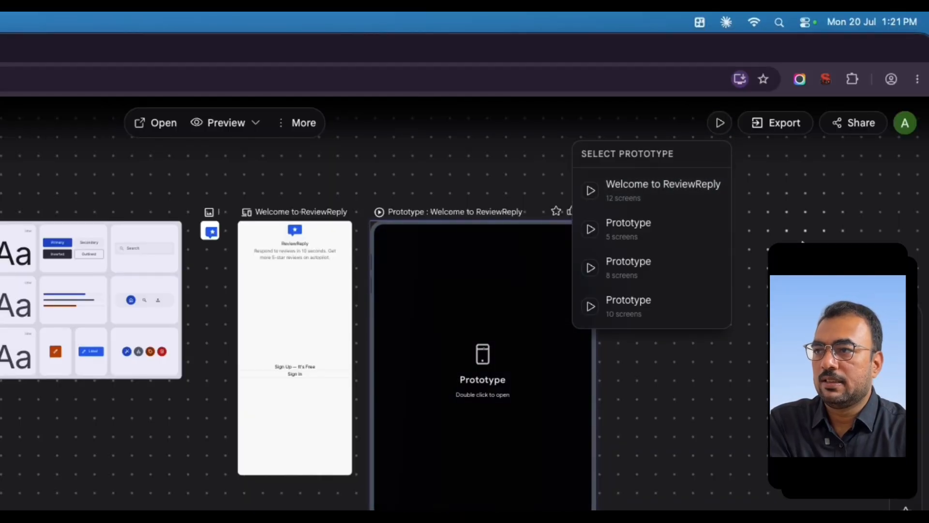
pyautogui.click(182, 440)
# Select the Welcome to ReviewReply screen on the canvas and open its variation settings.
pyautogui.click(472, 375)
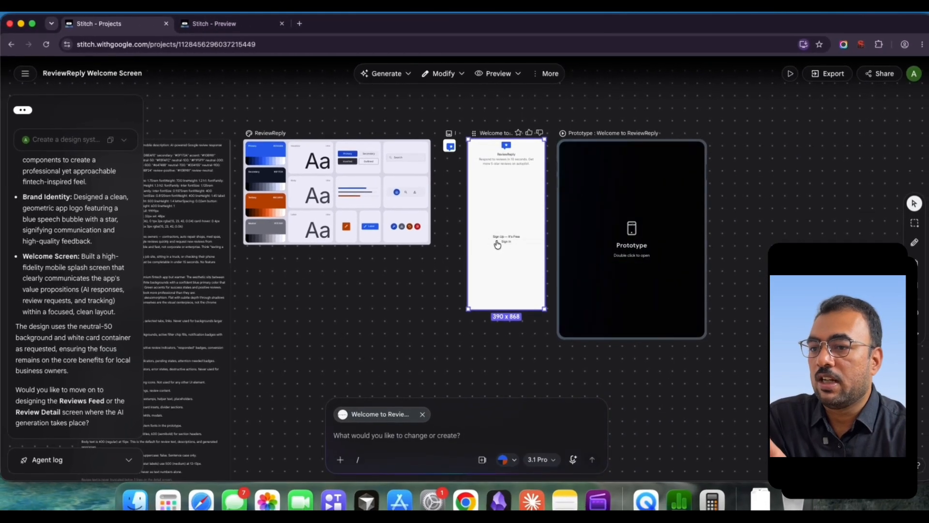
pyautogui.click(385, 73)
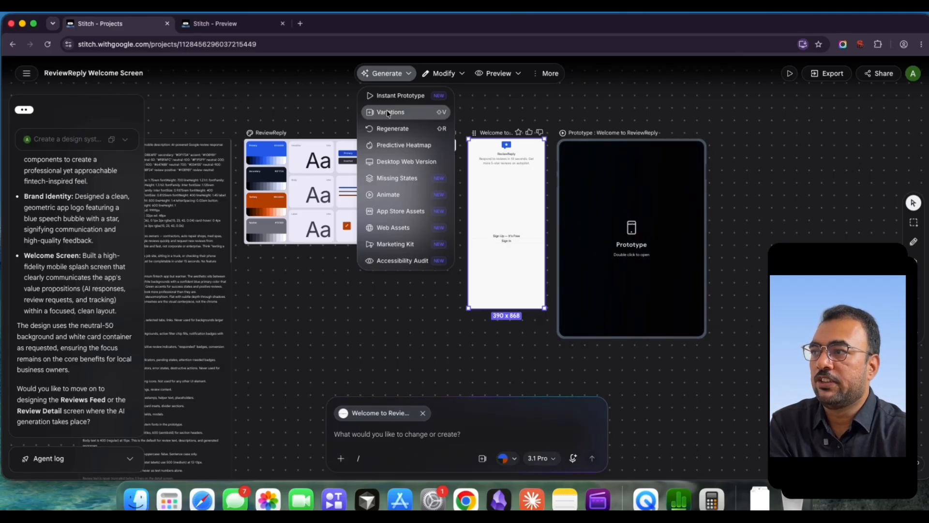
pyautogui.click(488, 181)
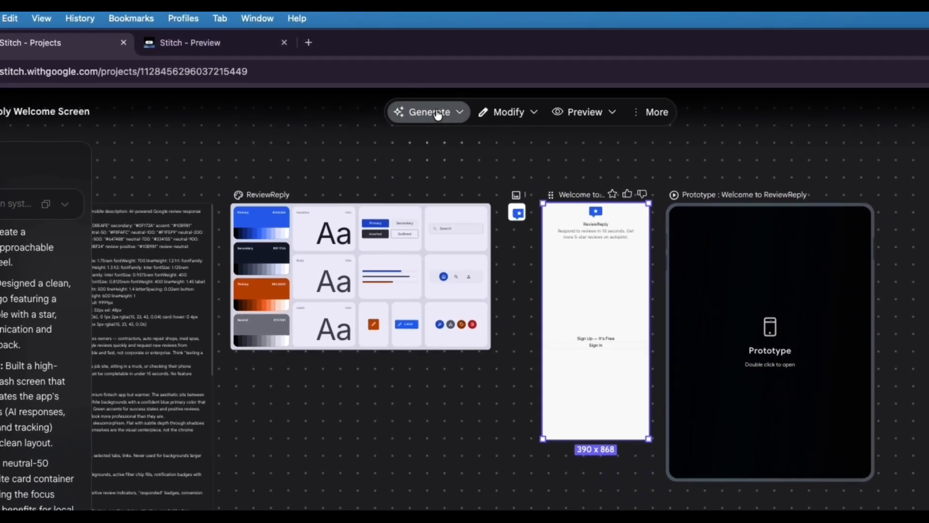
pyautogui.click(387, 73)
pyautogui.click(397, 115)
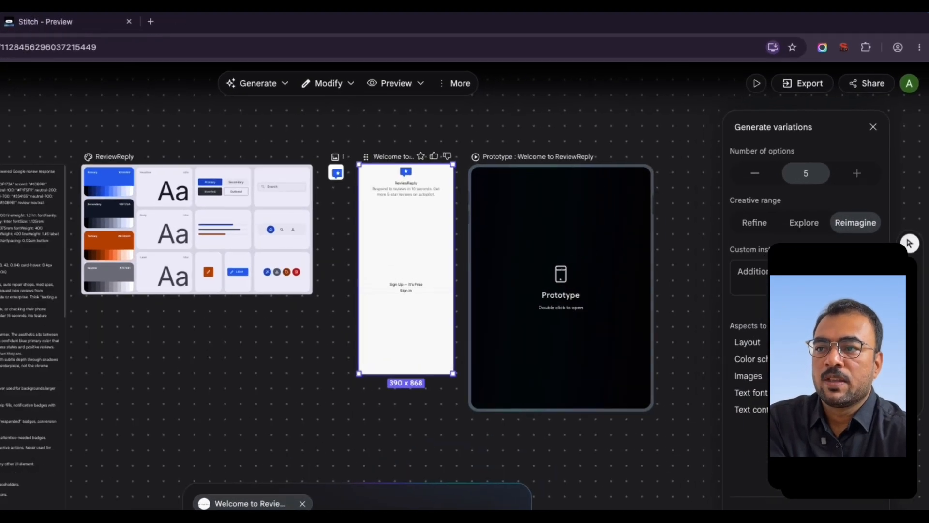
# Generate Reimagine variations with the instruction "I want to show an image on this welcome screen", varying color scheme, images, text font and text content.
pyautogui.click(816, 223)
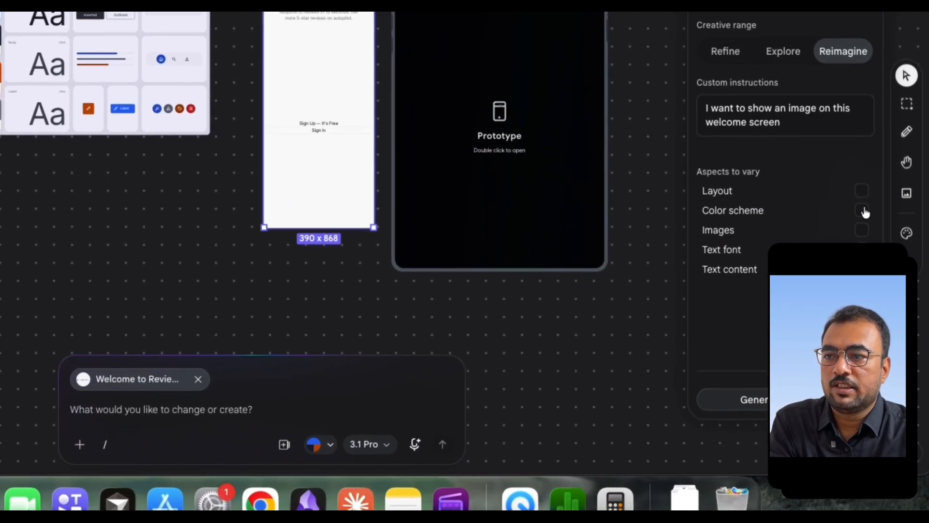
pyautogui.click(882, 296)
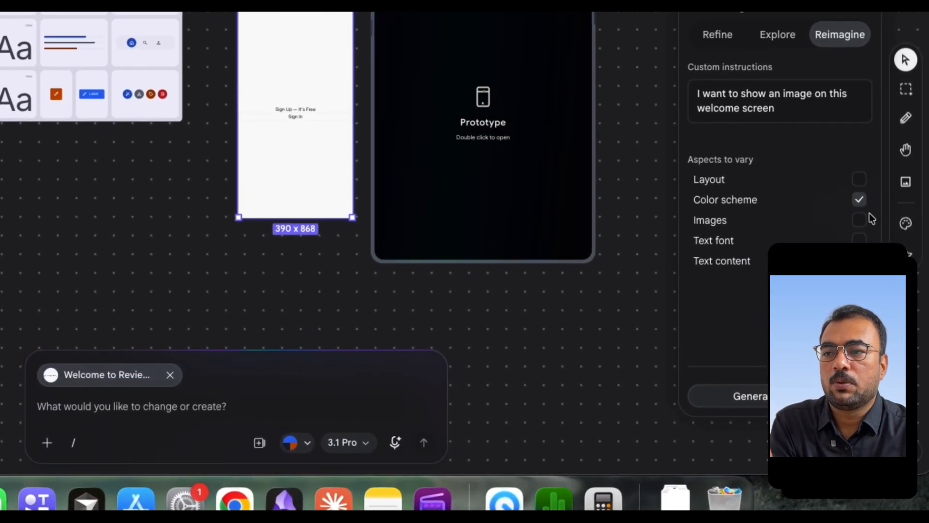
pyautogui.click(883, 310)
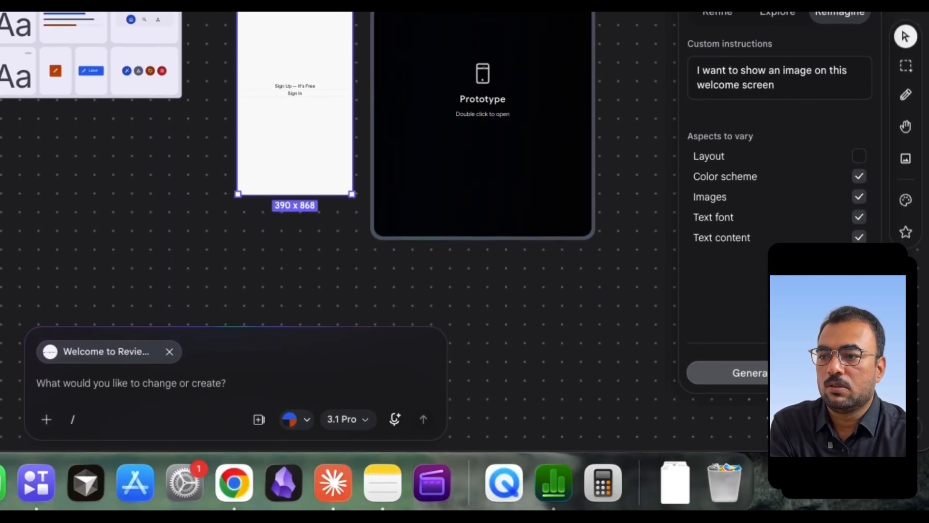
pyautogui.click(780, 372)
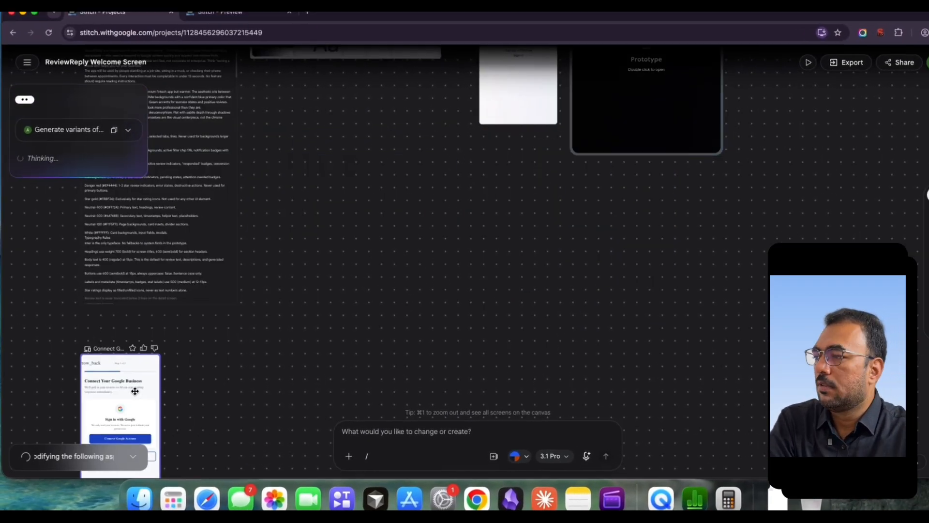
pyautogui.click(552, 78)
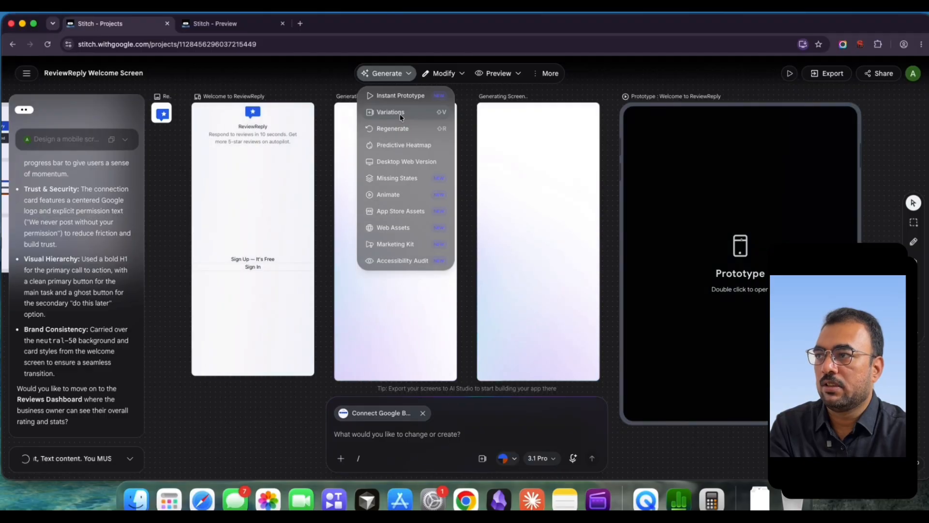
pyautogui.click(678, 73)
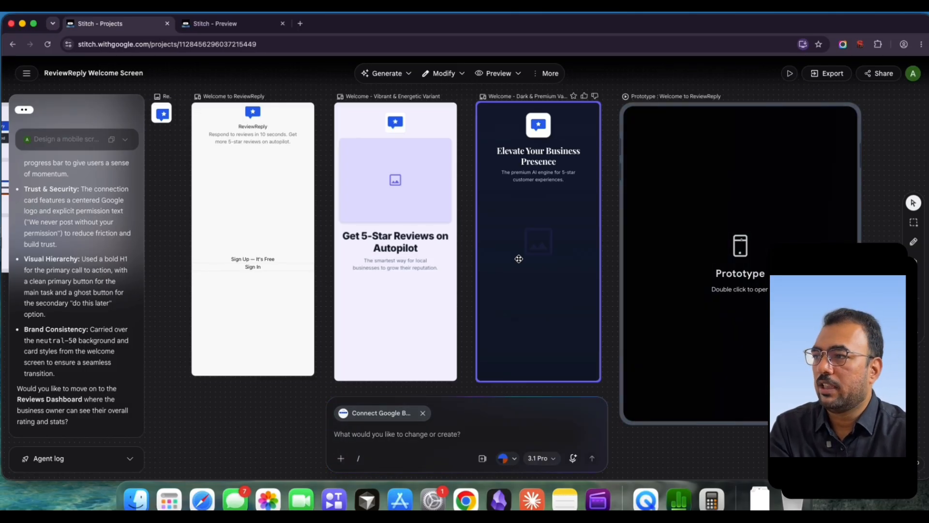
# Select the Vibrant & Energetic welcome variant and prompt "we need to have sign up and sign in button".
pyautogui.click(432, 267)
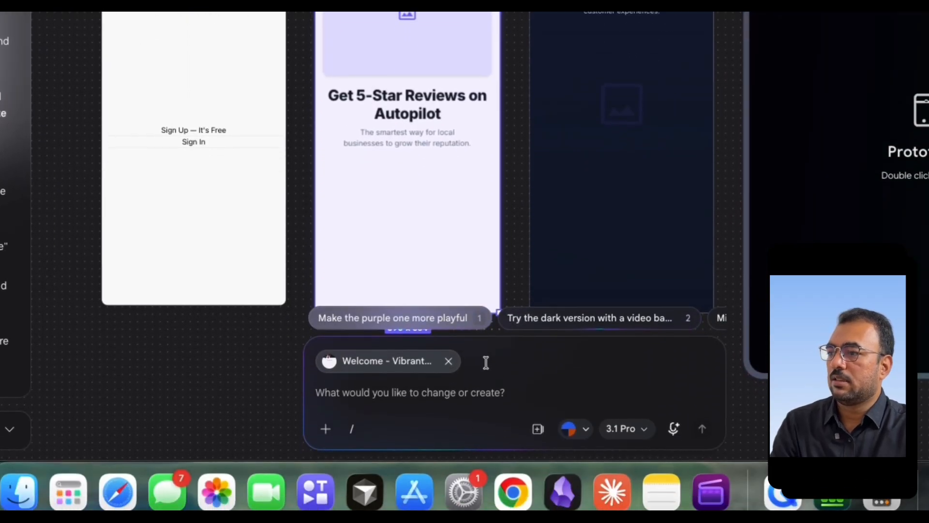
pyautogui.click(482, 388)
pyautogui.write('we need to have sign up and sign in button')
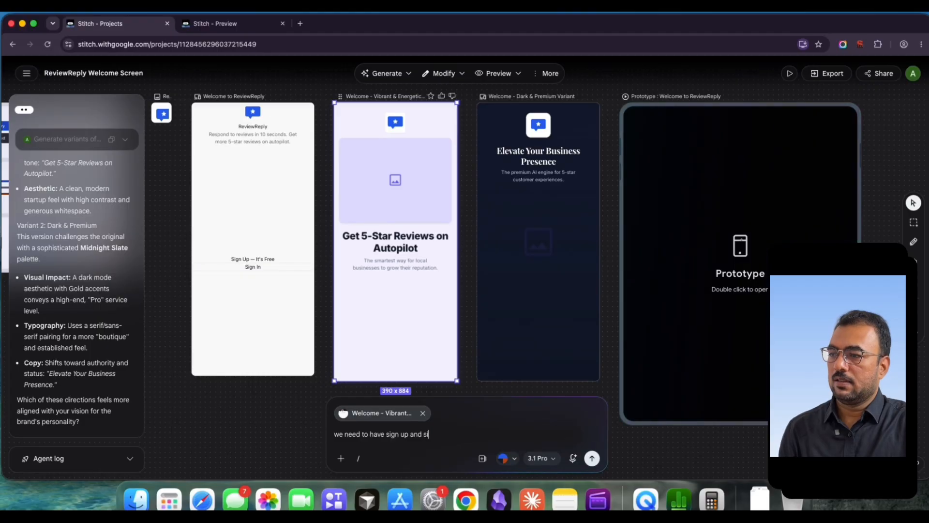
pyautogui.press('Return')
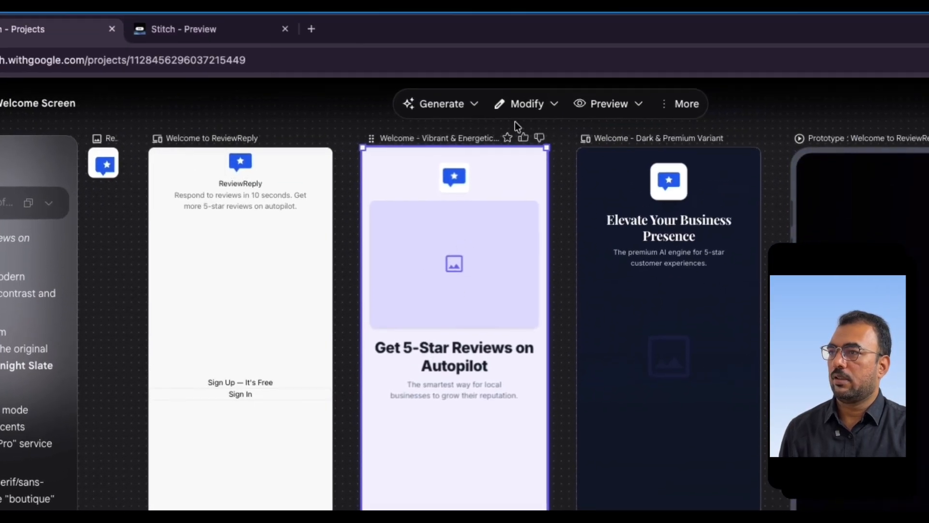
# Replace the drafted account creation prompt with a request to add a sign up and sign in to the Vibrant & Energetic variant, and submit it.
pyautogui.click(472, 102)
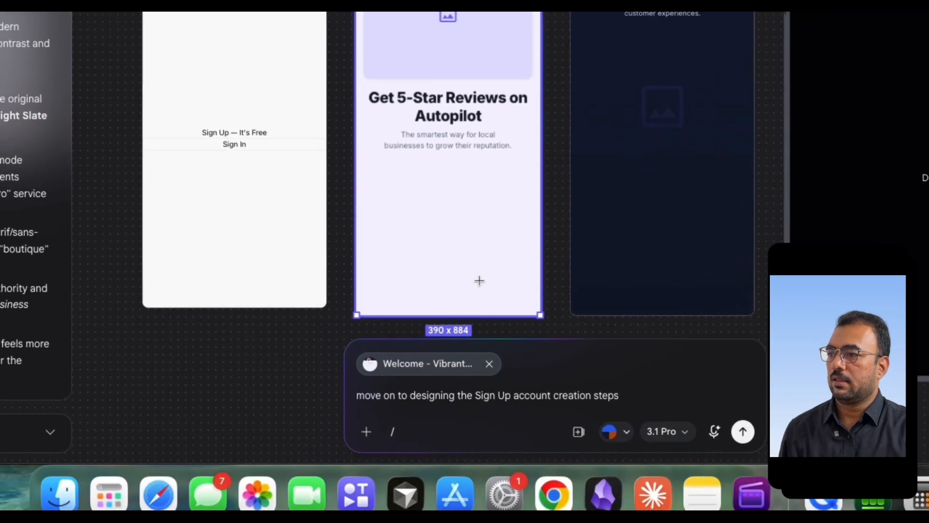
pyautogui.tripleClick(560, 378)
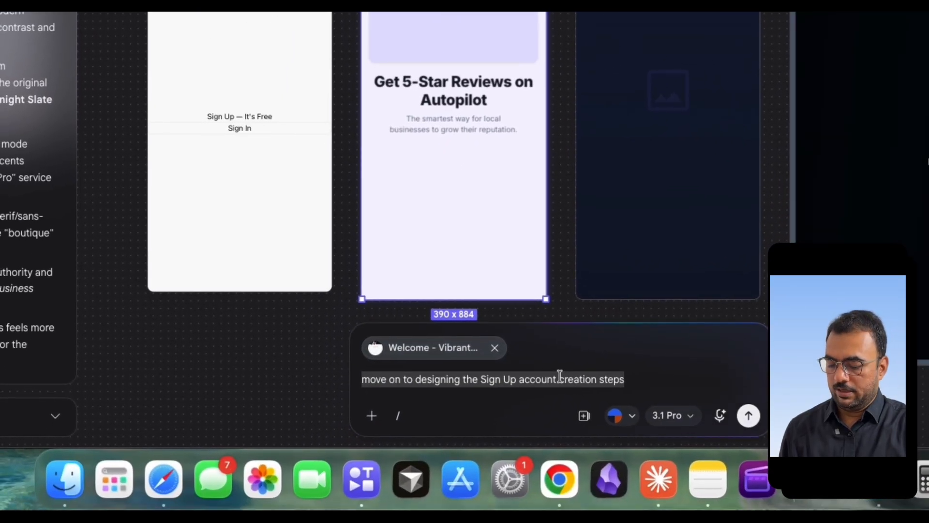
pyautogui.write('add a sign up and')
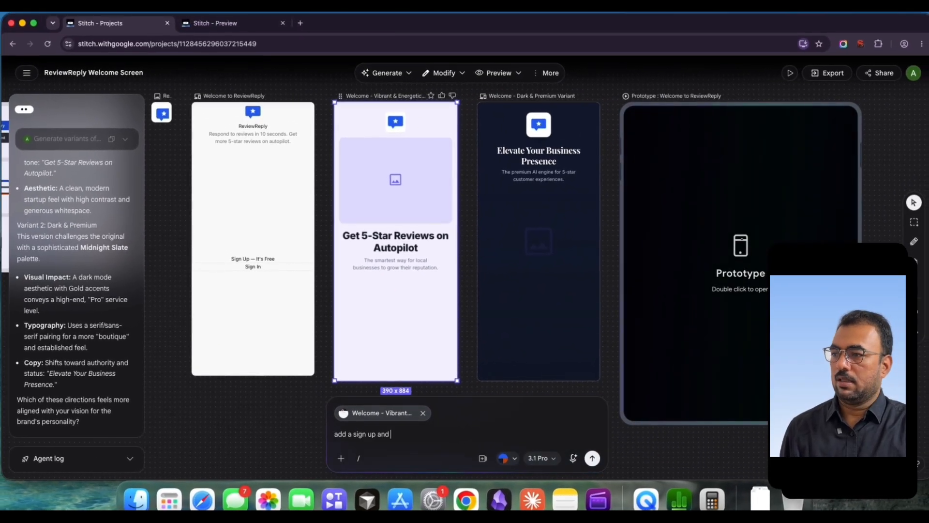
pyautogui.write(' si')
pyautogui.write('gn in')
pyautogui.press('Return')
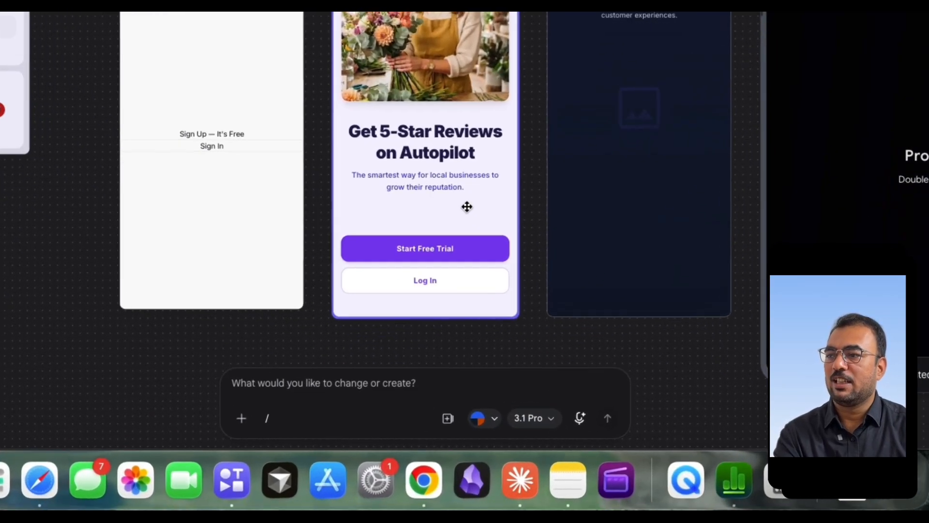
# Preview the prototype in a separate browser tab, and return to the project canvas.
pyautogui.click(495, 313)
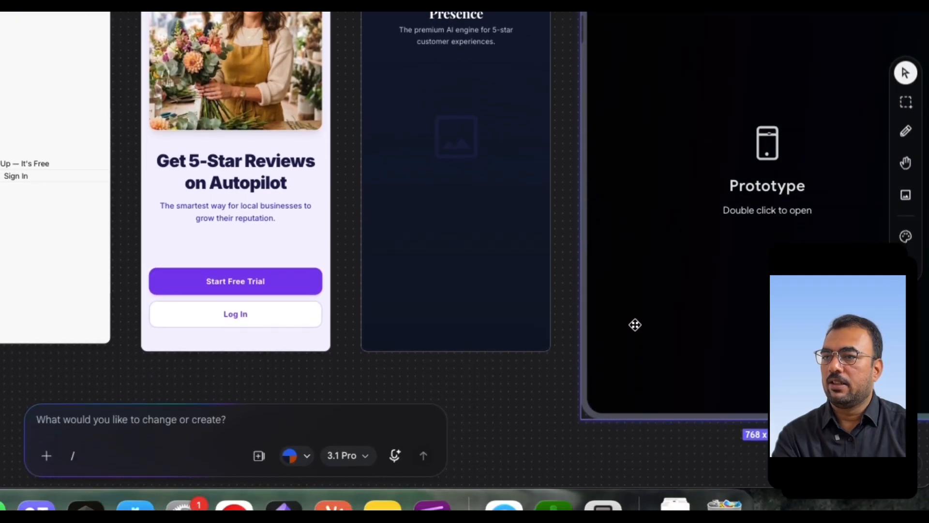
pyautogui.click(287, 121)
pyautogui.click(300, 154)
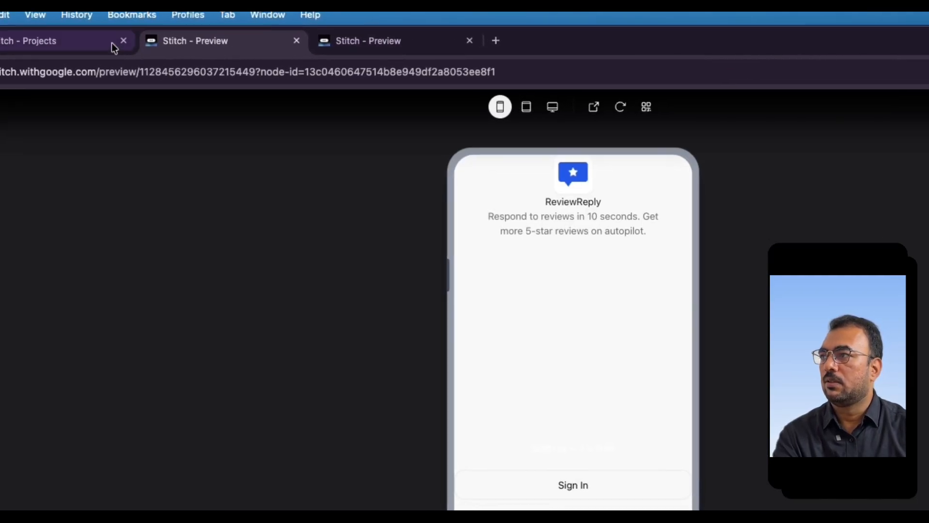
pyautogui.click(112, 45)
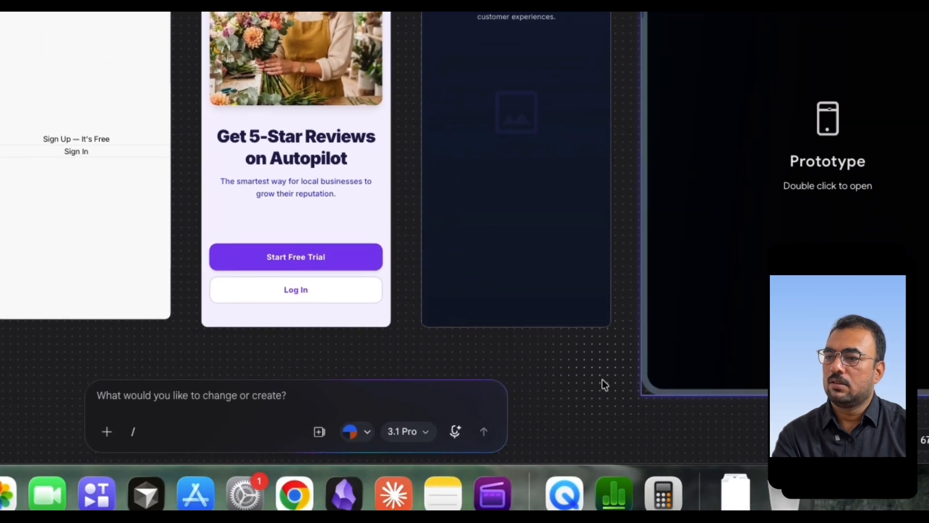
# Open the Welcome to ReviewReply prototype from the canvas and show its welcome screen at phone width.
pyautogui.doubleClick(716, 300)
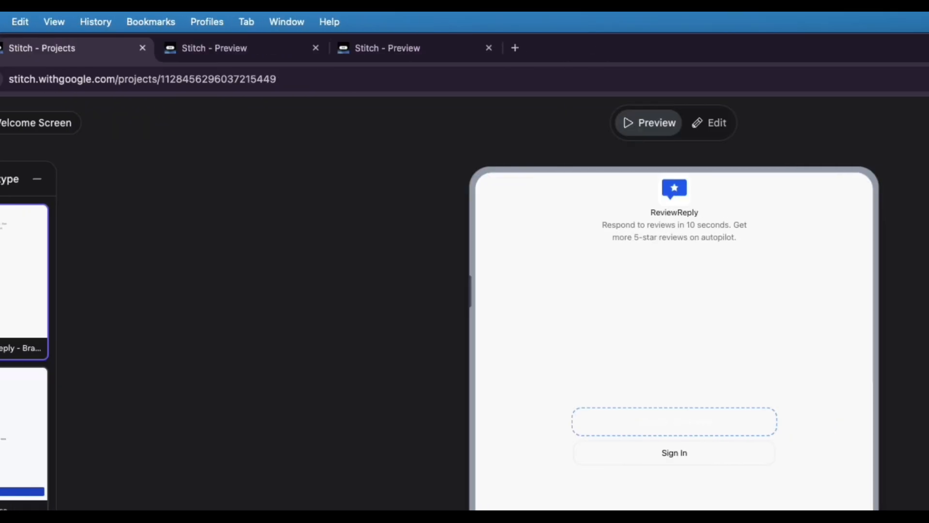
pyautogui.click(909, 360)
pyautogui.click(909, 360)
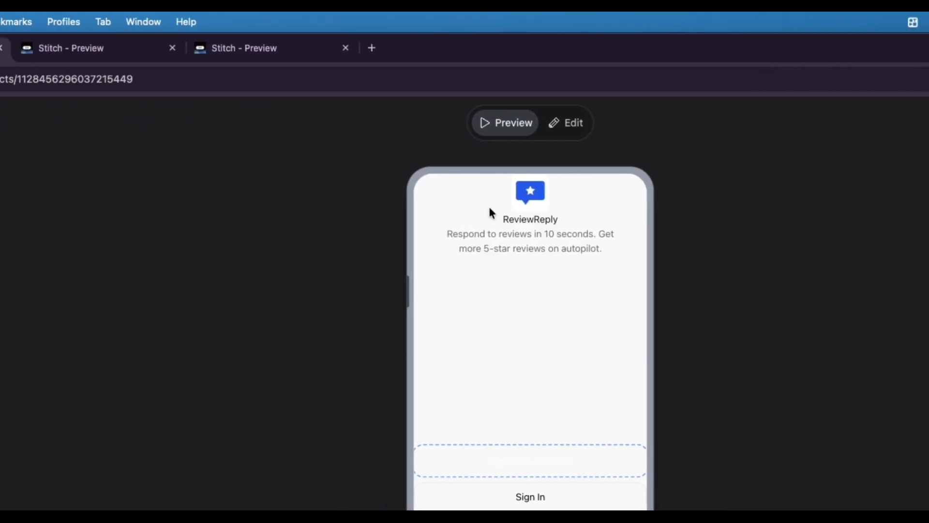
# Replace the prototype's Welcome to ReviewReply screen with the Welcome - Vibrant & Energetic variant.
pyautogui.click(2, 224)
pyautogui.click(86, 238)
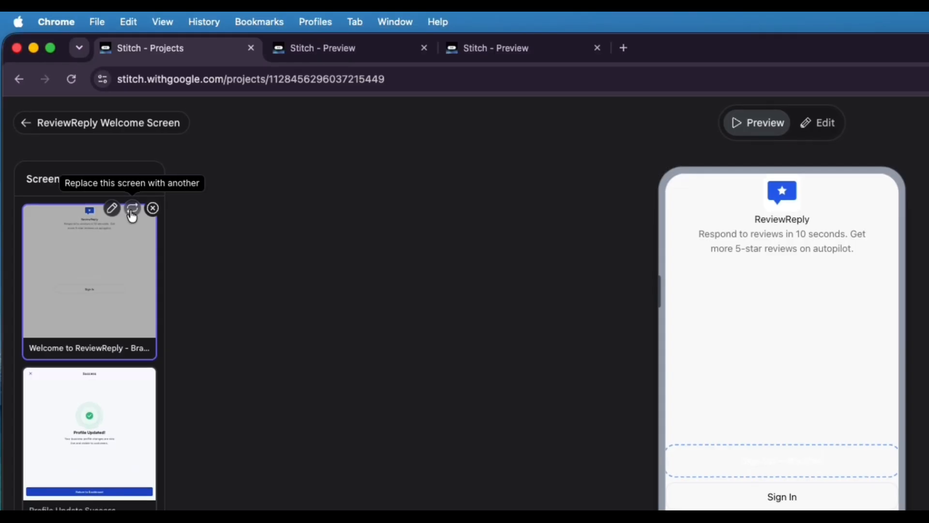
pyautogui.click(132, 216)
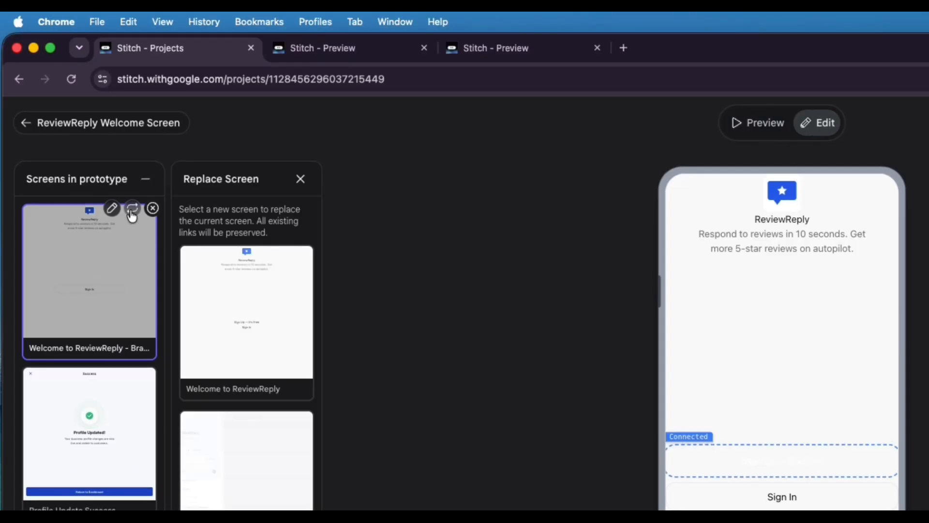
pyautogui.scroll(-5, 283, 378)
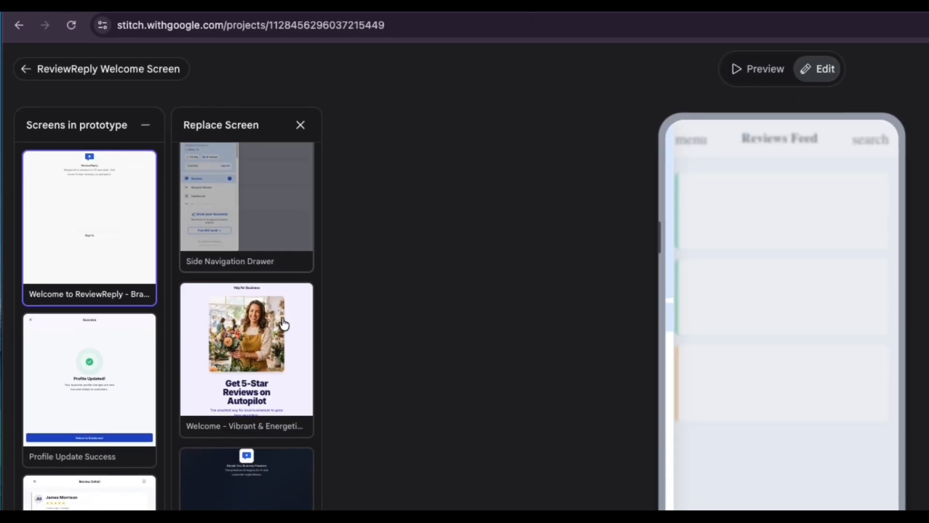
pyautogui.click(283, 325)
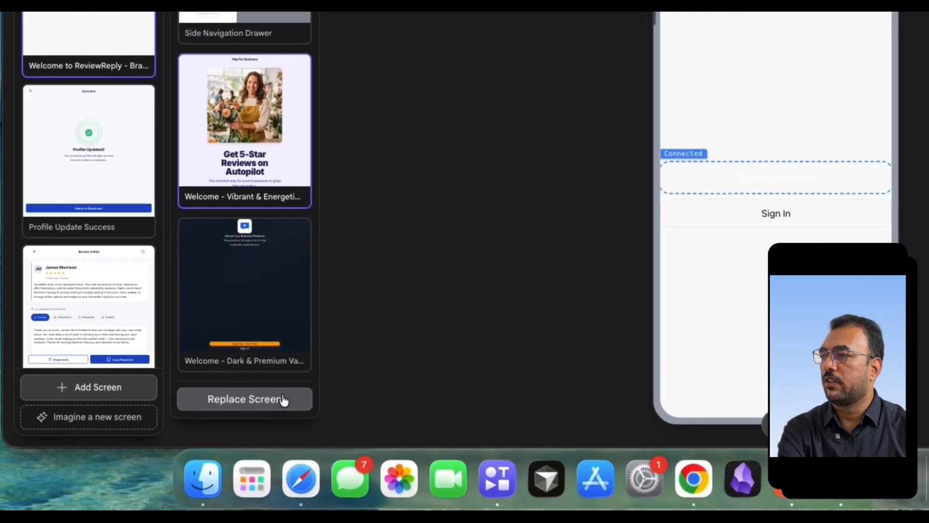
pyautogui.click(147, 472)
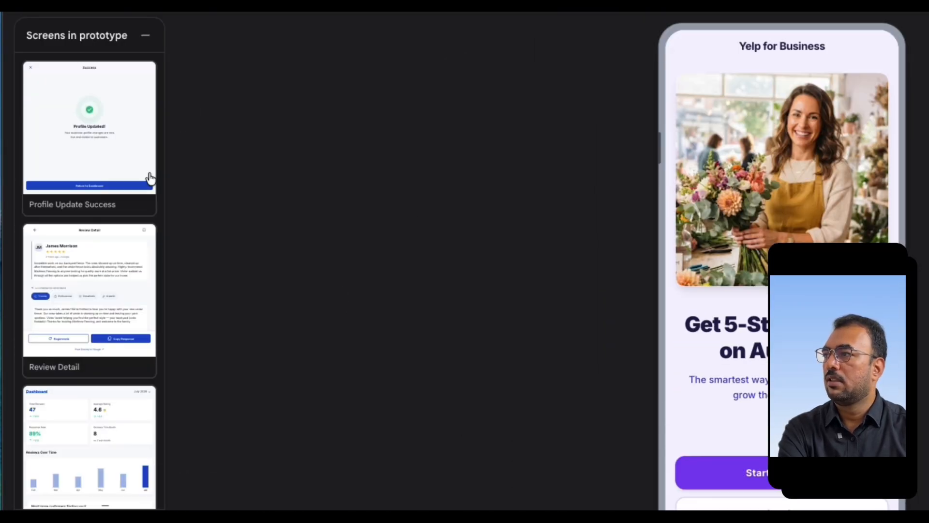
# Walk through the prototype from Start Free Trial, skipping the Google connection, to the Request, Dashboard and Settings screens, and return to the project canvas.
pyautogui.click(112, 288)
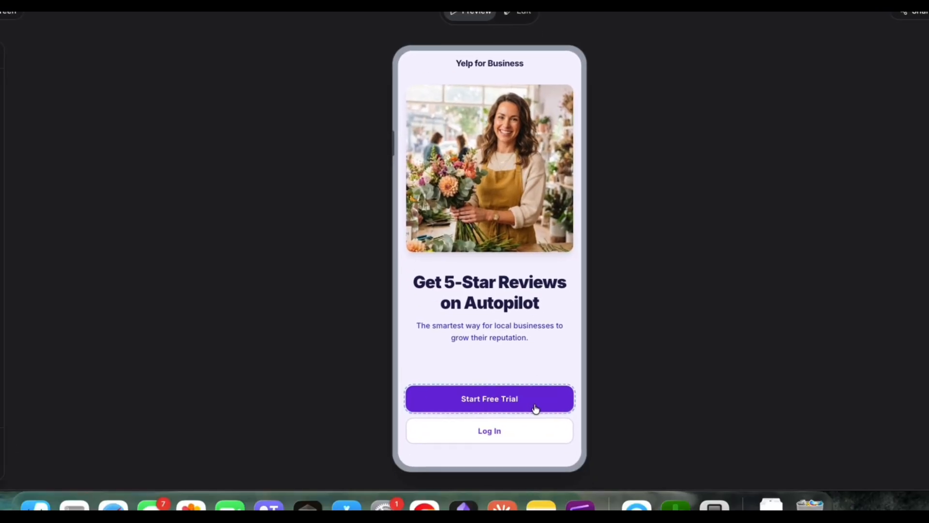
pyautogui.click(536, 410)
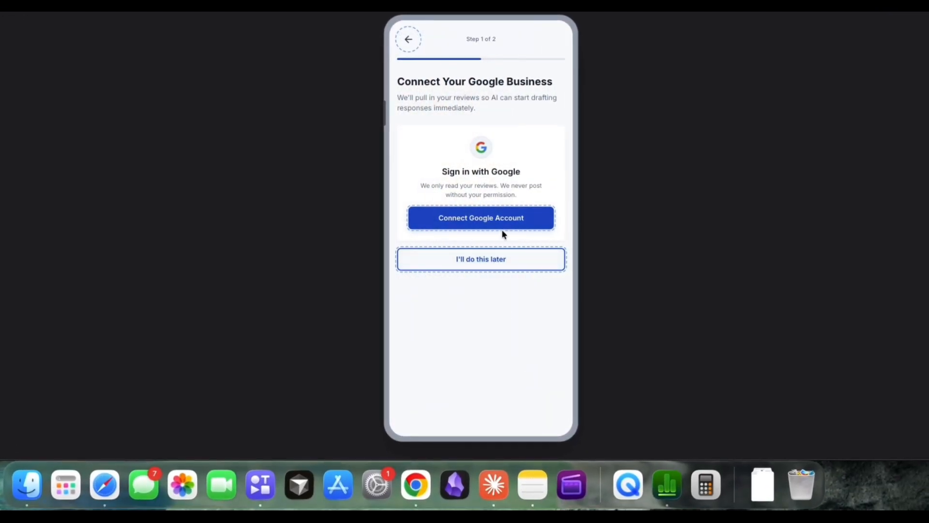
pyautogui.click(506, 259)
pyautogui.click(538, 419)
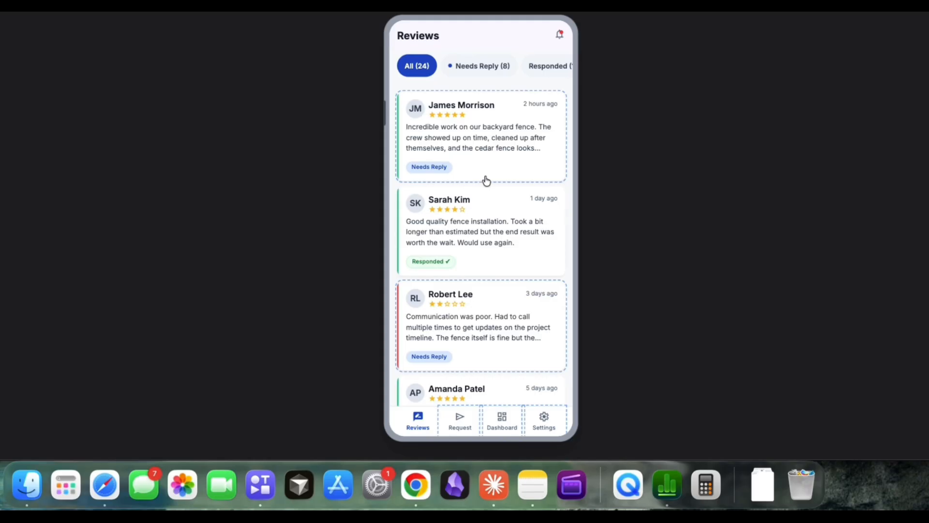
pyautogui.click(465, 431)
pyautogui.click(508, 421)
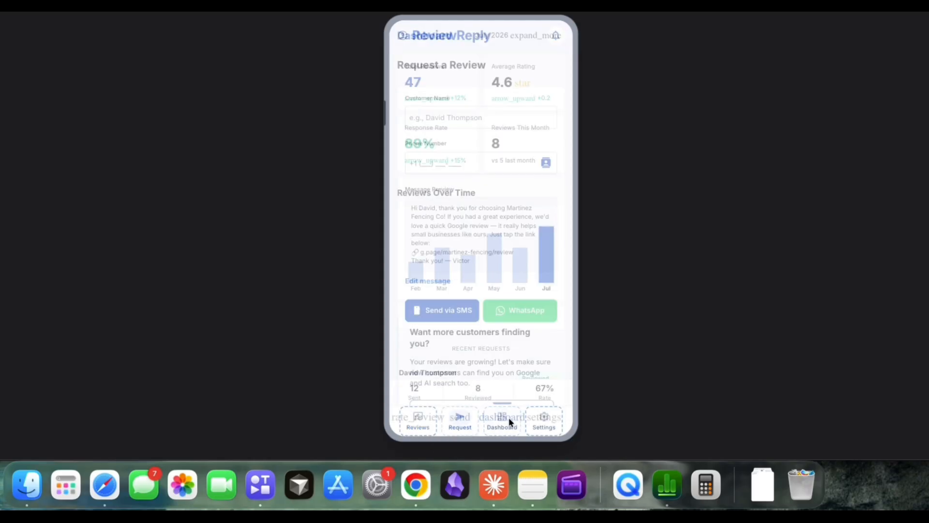
pyautogui.click(557, 423)
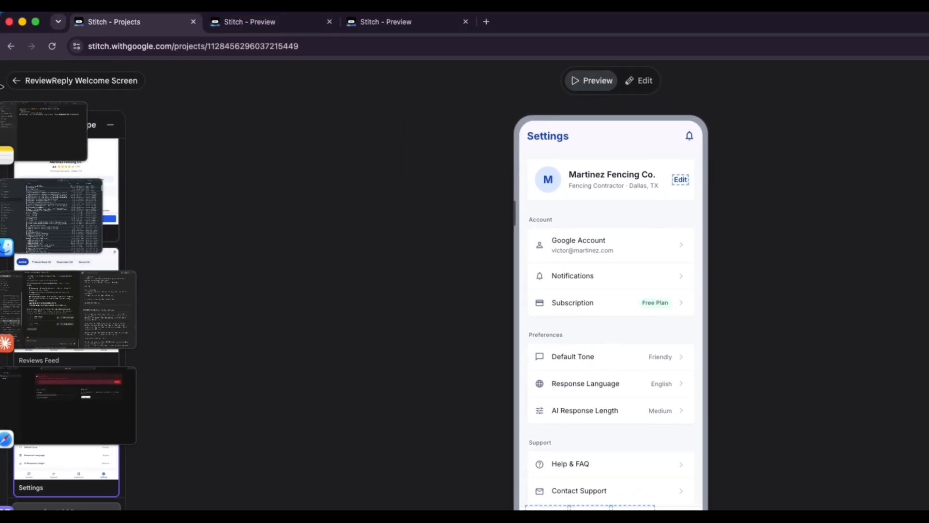
pyautogui.click(25, 97)
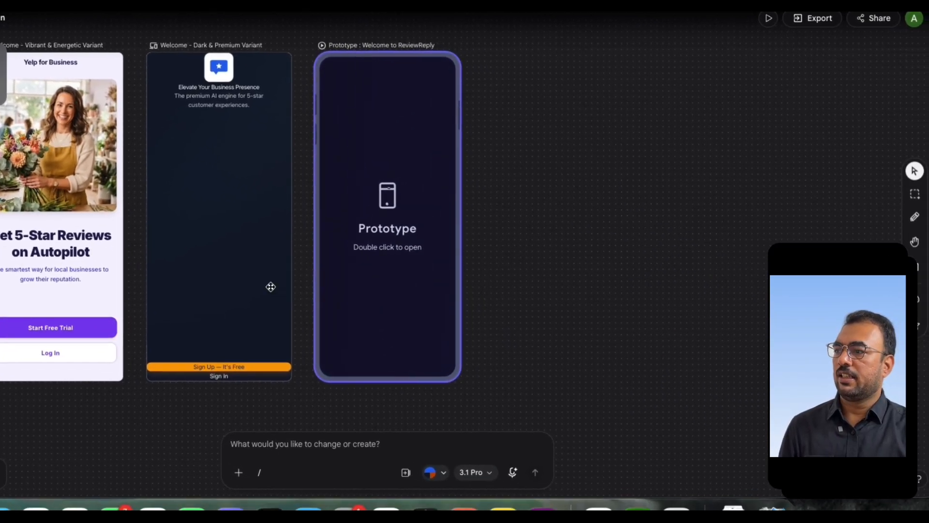
pyautogui.click(246, 342)
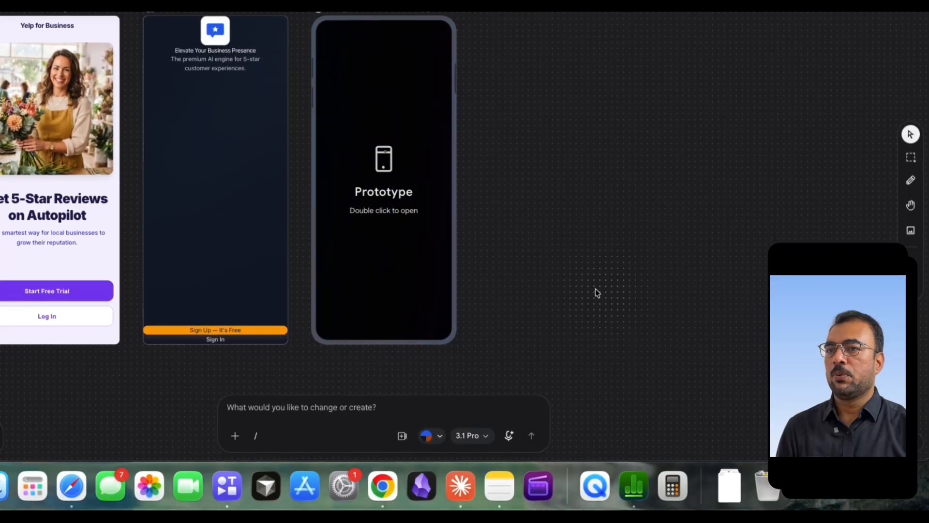
# Generate a Predictive Heatmap for the Reviews Feed screen.
pyautogui.hscroll(-10, 618, 257)
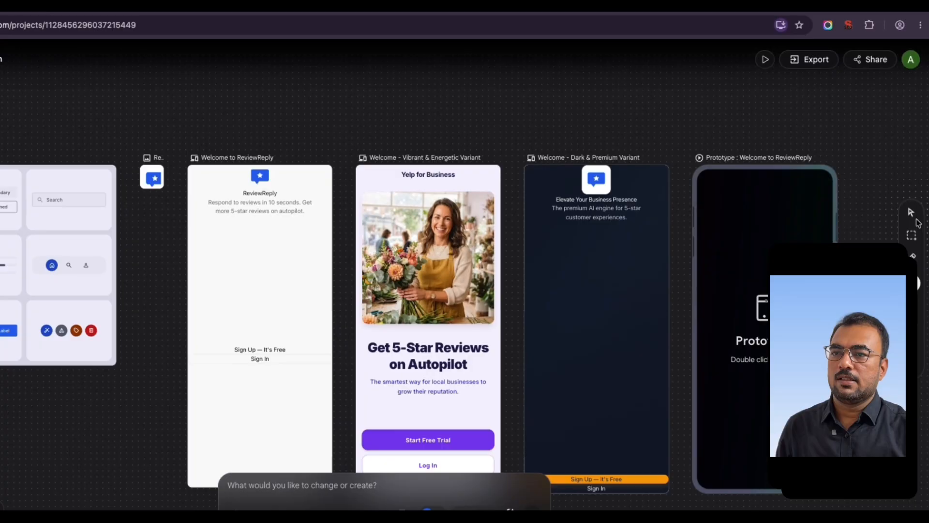
pyautogui.click(915, 215)
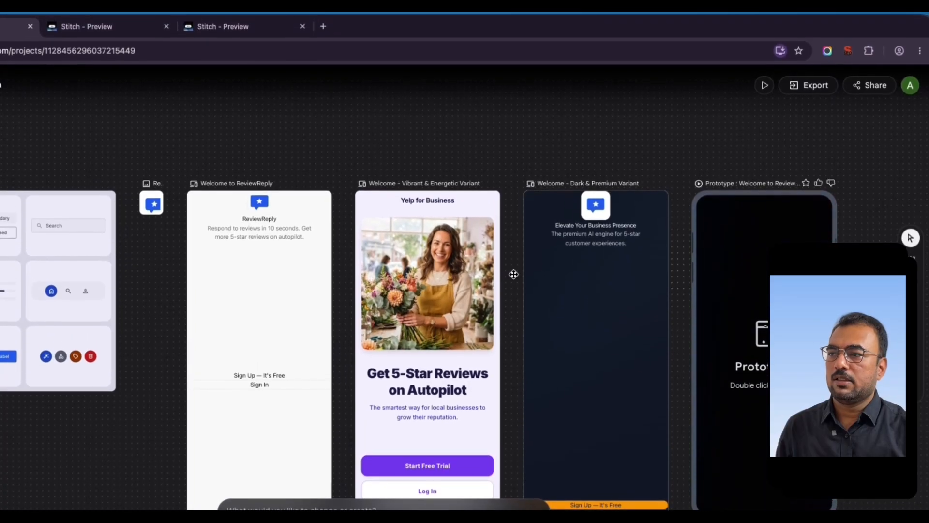
pyautogui.click(447, 283)
pyautogui.click(292, 99)
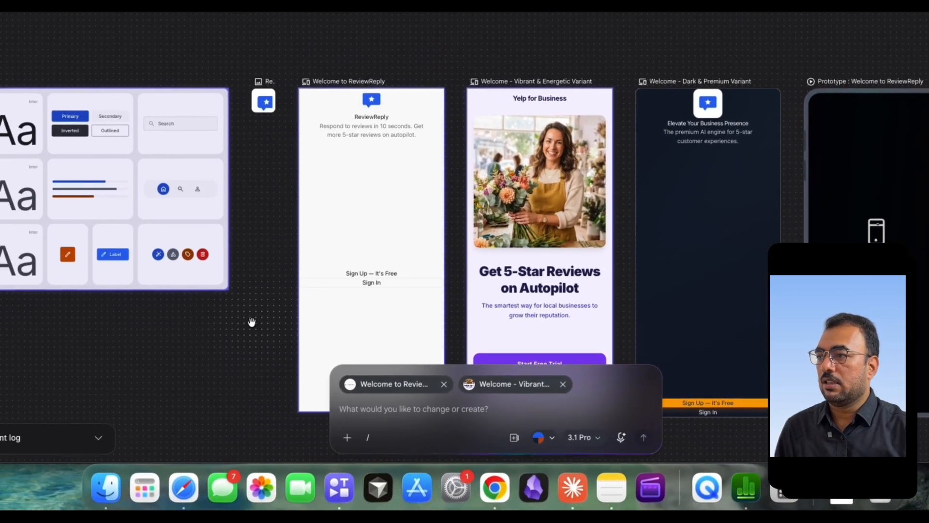
pyautogui.moveTo(252, 323); pyautogui.dragTo(592, 47)
pyautogui.moveTo(388, 340); pyautogui.dragTo(605, 91)
pyautogui.scroll(-15, 517, 165)
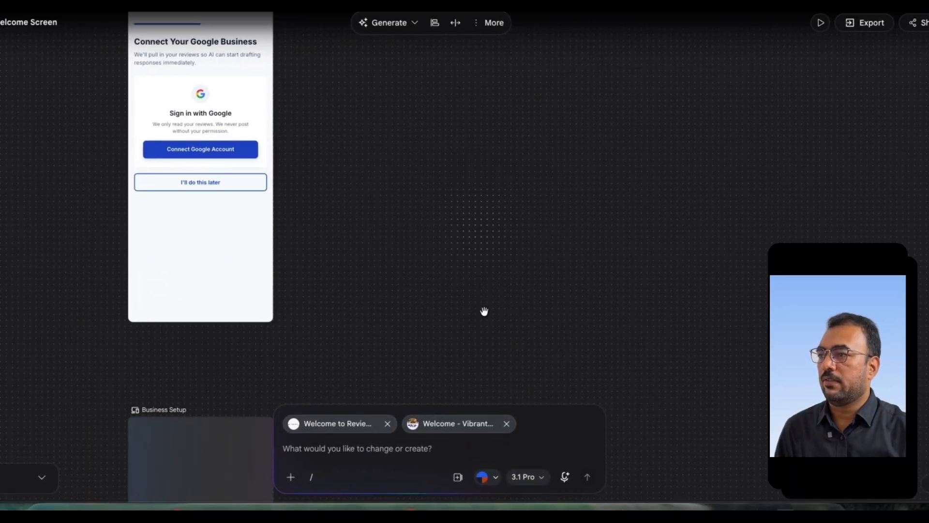
pyautogui.moveTo(503, 169); pyautogui.dragTo(540, 19)
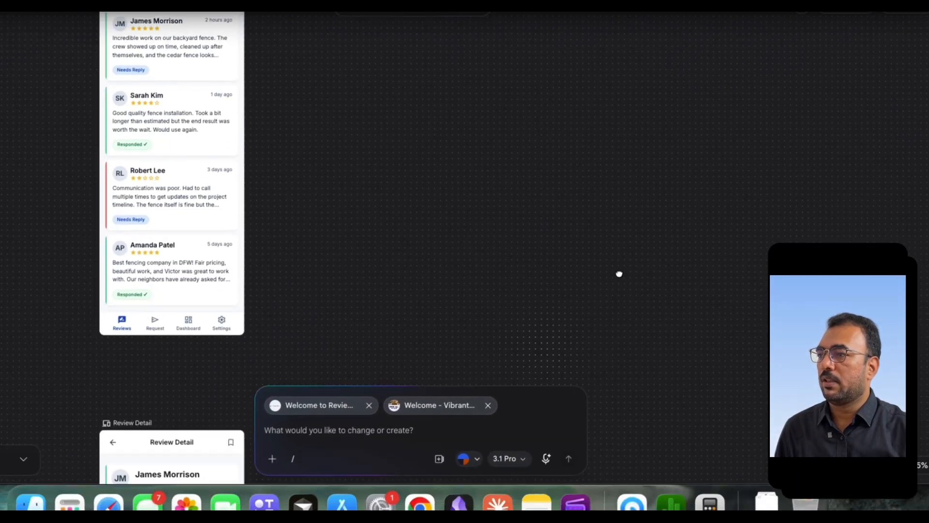
pyautogui.moveTo(618, 271); pyautogui.dragTo(634, 365)
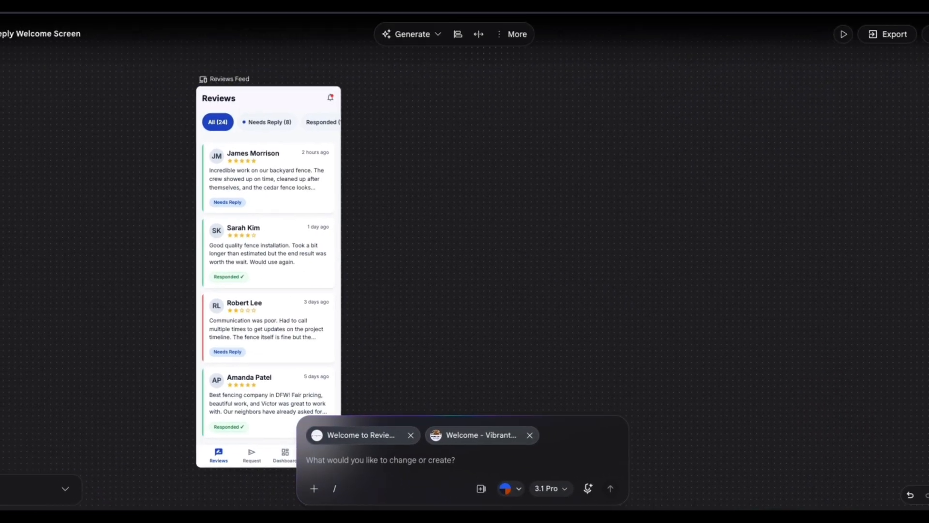
pyautogui.click(447, 101)
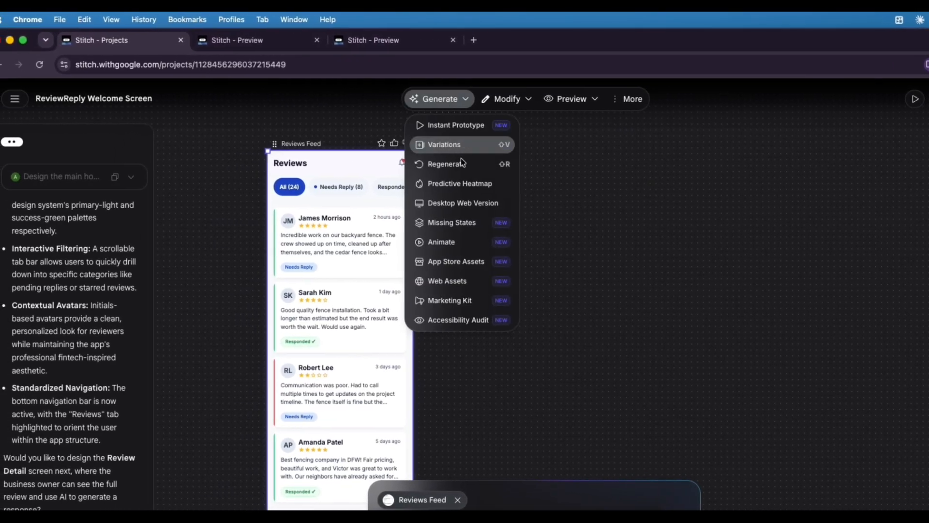
pyautogui.click(460, 183)
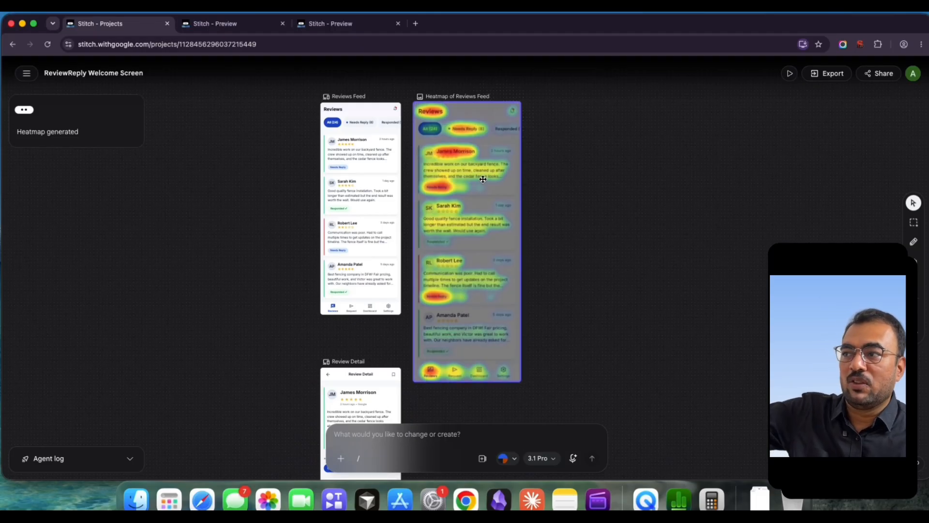
# Submit a prompt on the Reviews Feed heatmap asking what can be improved to better the screen.
pyautogui.click(469, 238)
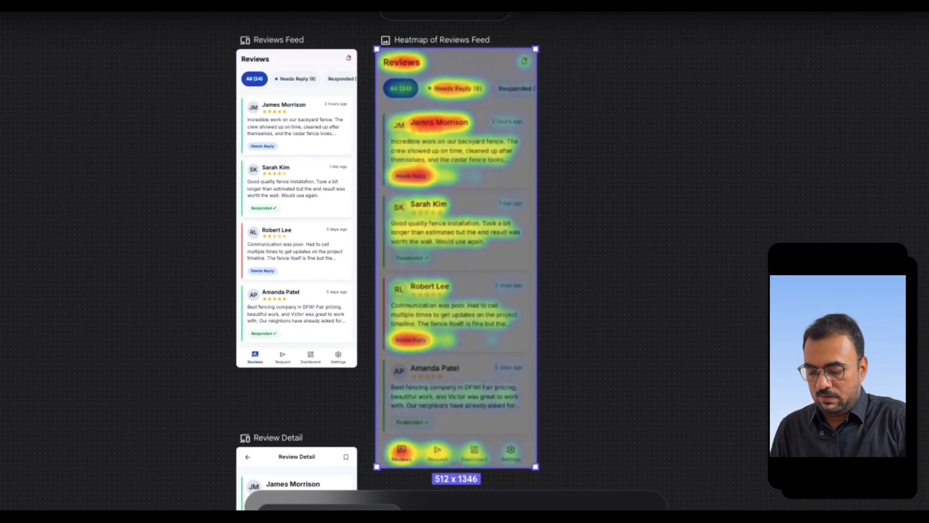
pyautogui.write('what can be imp')
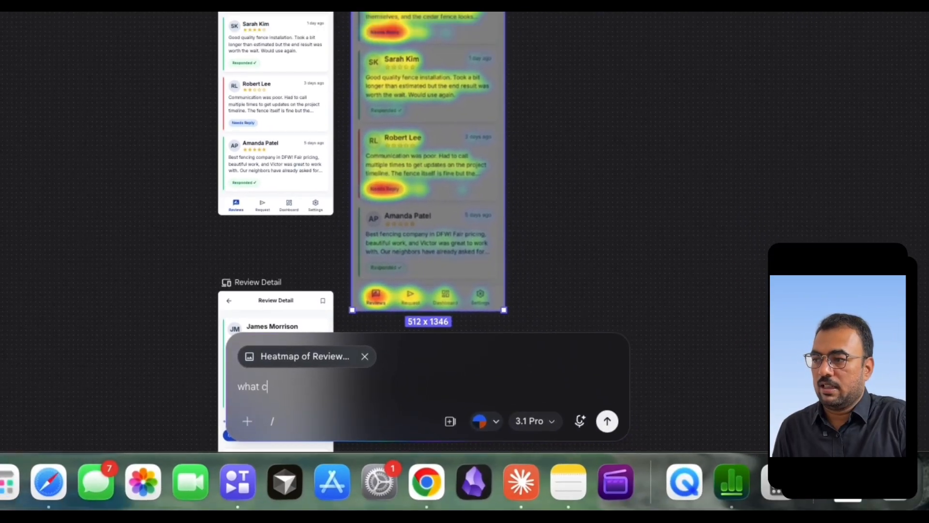
pyautogui.write('r')
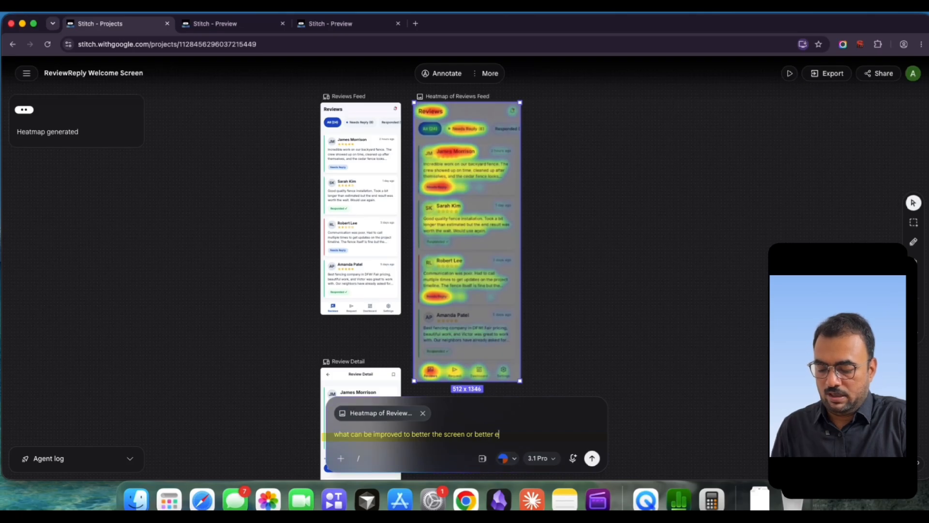
pyautogui.press('Return')
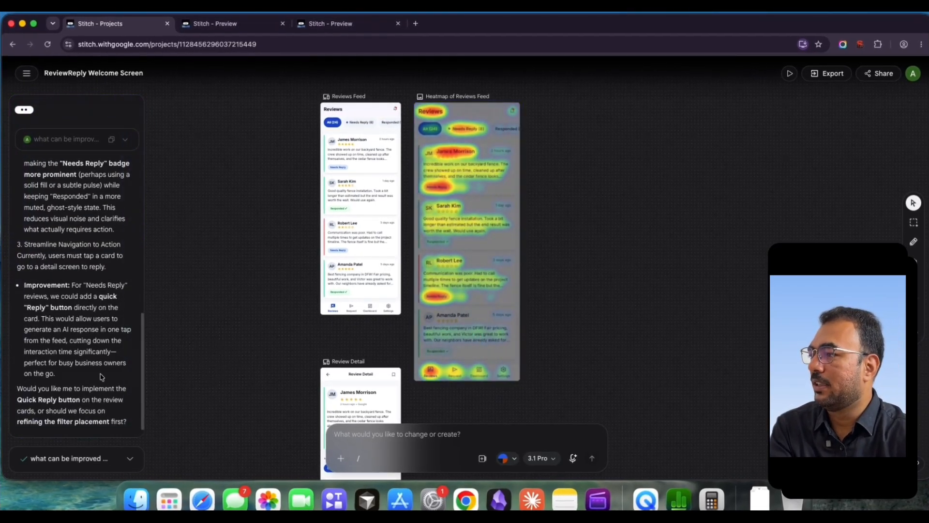
# Read through the agent's suggested improvements for the Reviews Feed, from filter accessibility and visual cues to navigation.
pyautogui.scroll(10, 100, 376)
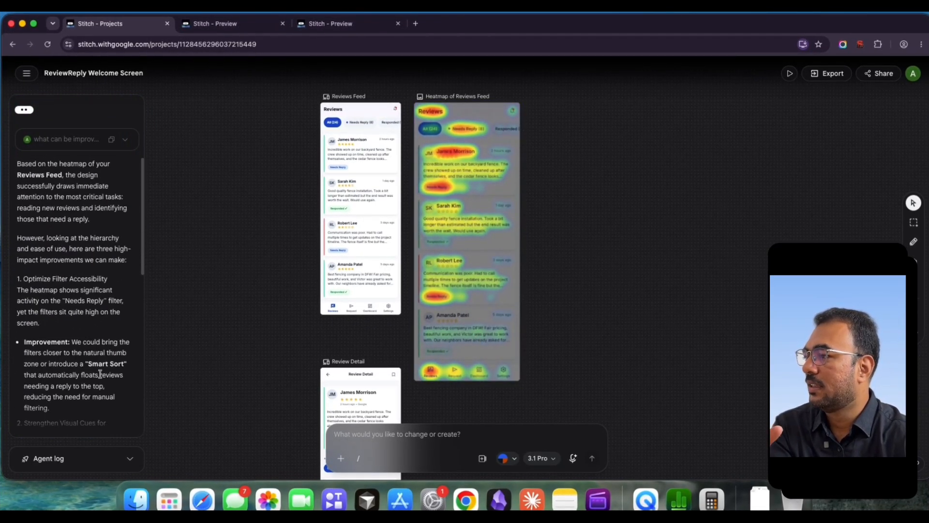
pyautogui.scroll(-10, 100, 374)
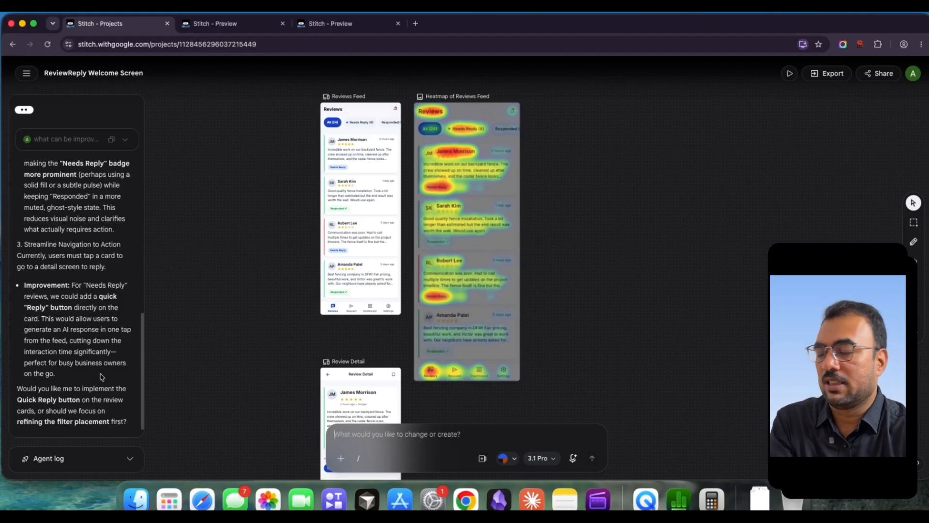
pyautogui.scroll(10, 100, 376)
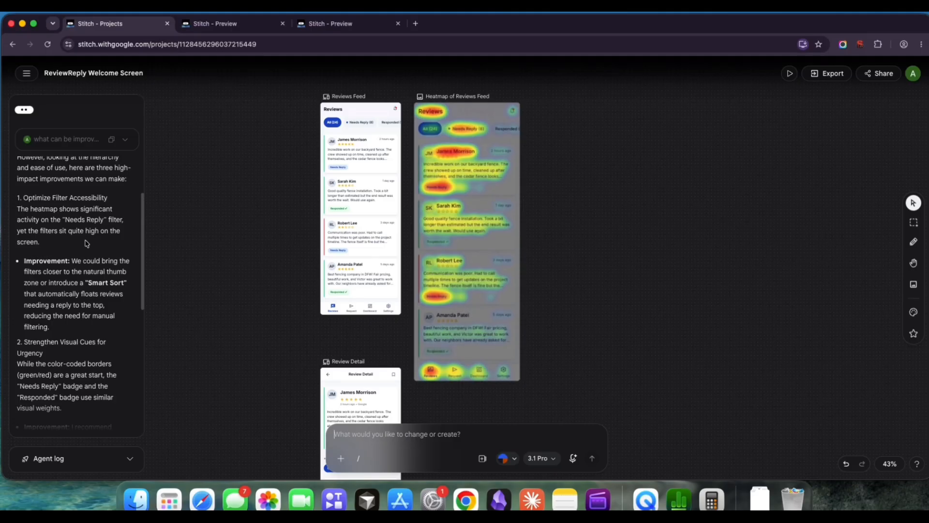
pyautogui.scroll(-1, 39, 258)
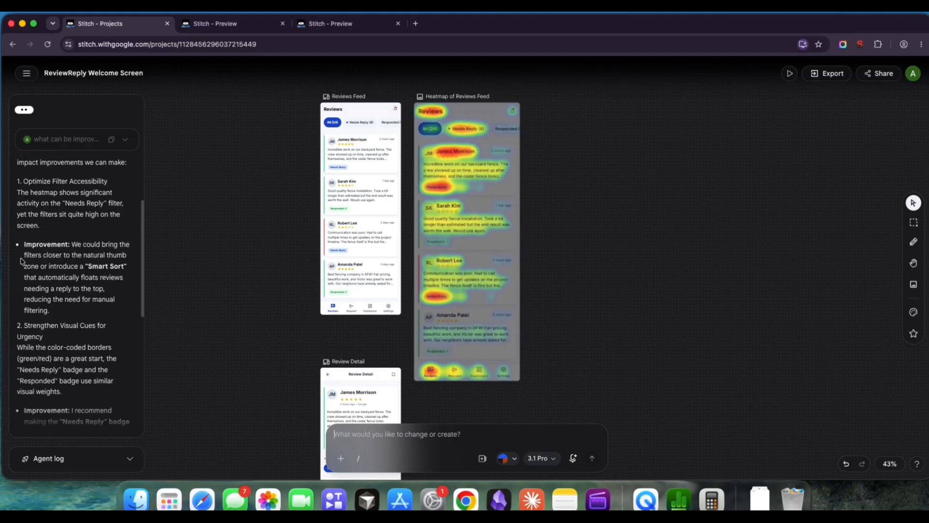
pyautogui.scroll(-1, 77, 259)
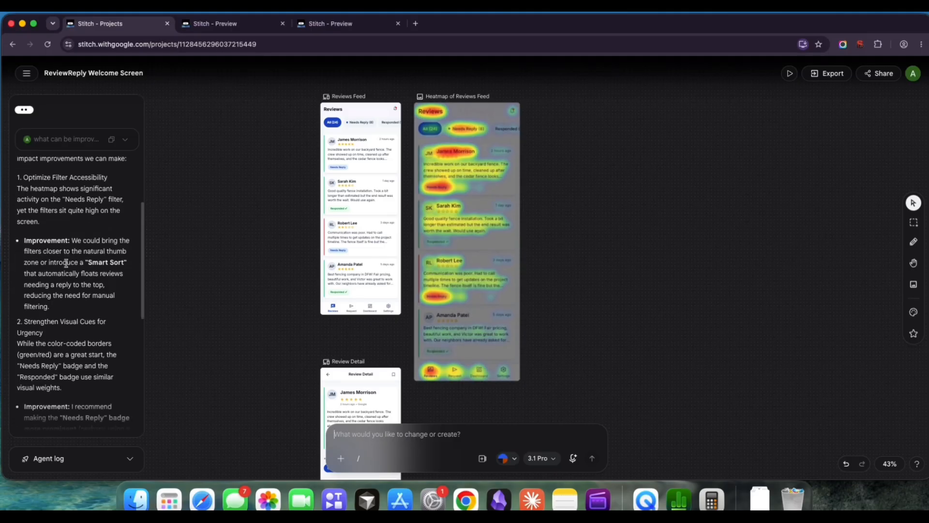
pyautogui.scroll(-1, 82, 265)
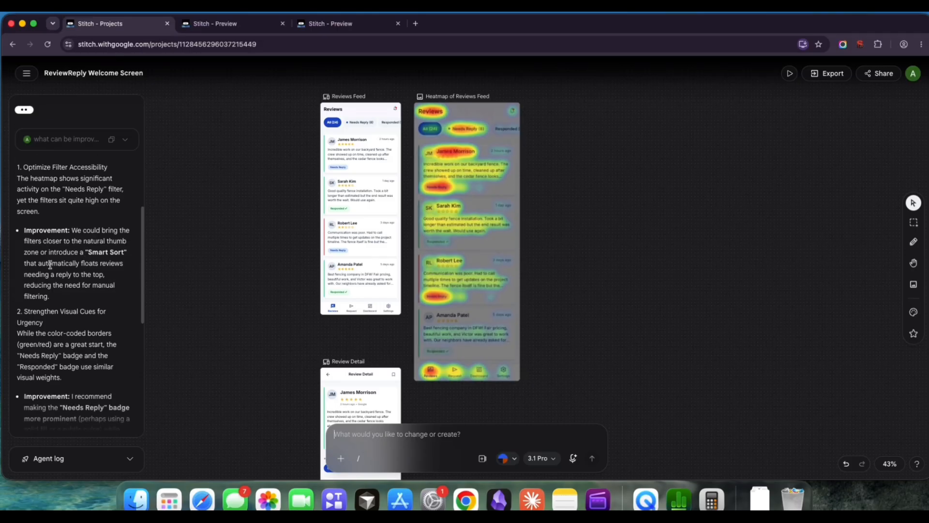
pyautogui.scroll(-1, 63, 262)
pyautogui.scroll(-2, 100, 262)
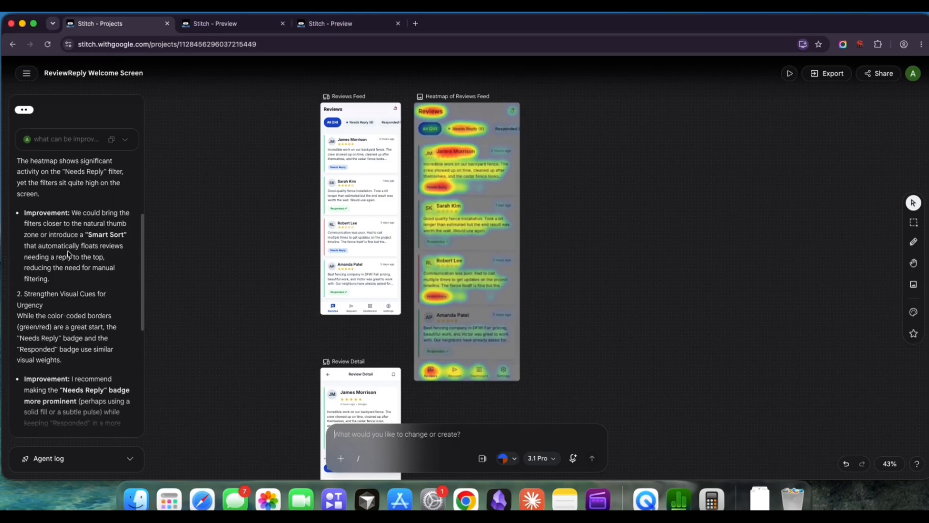
pyautogui.scroll(-8, 69, 254)
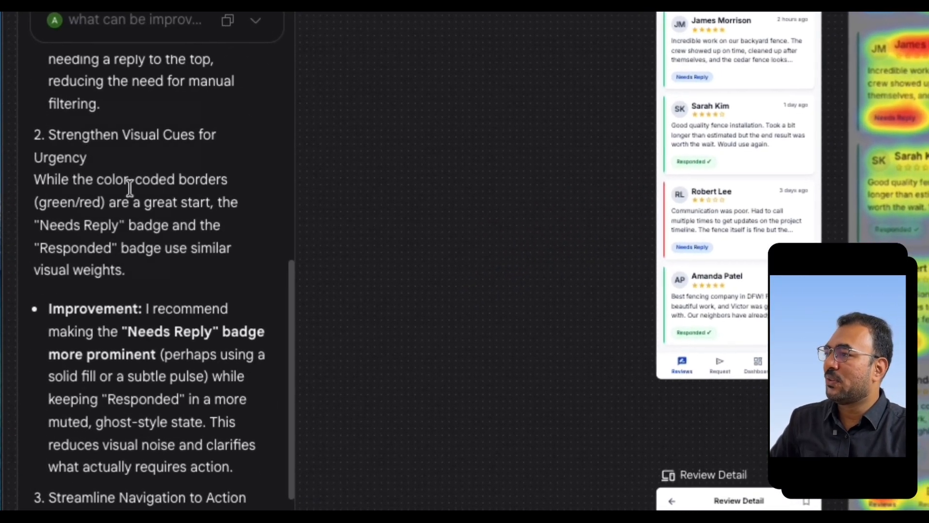
pyautogui.scroll(-2, 95, 203)
pyautogui.scroll(-5, 96, 208)
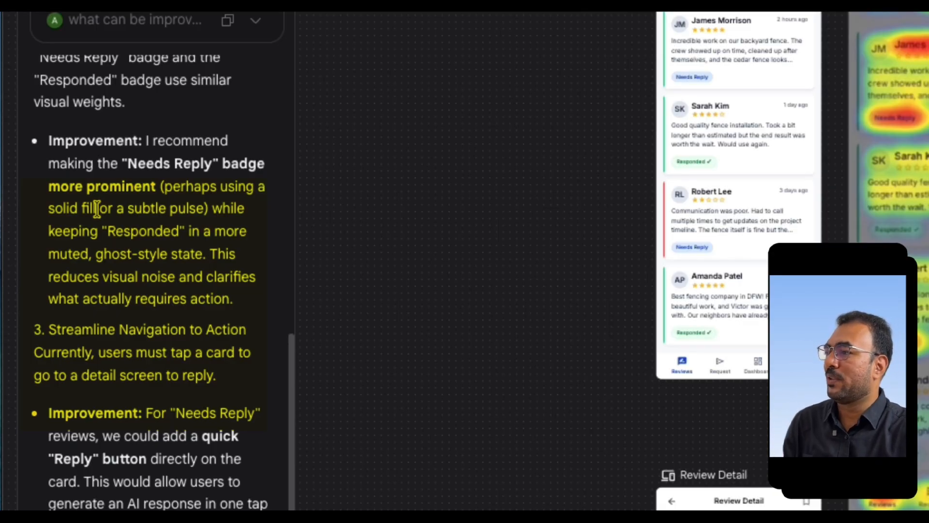
pyautogui.scroll(-1, 99, 216)
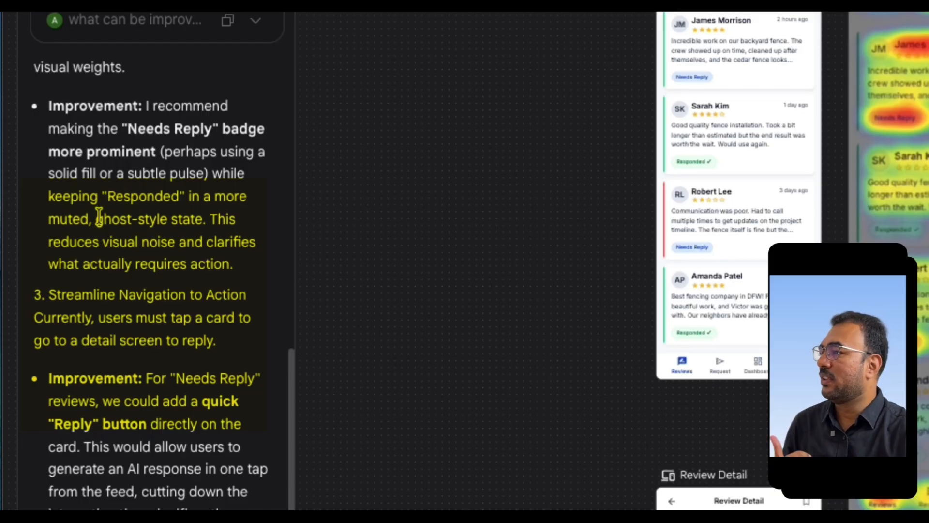
pyautogui.scroll(-2, 98, 215)
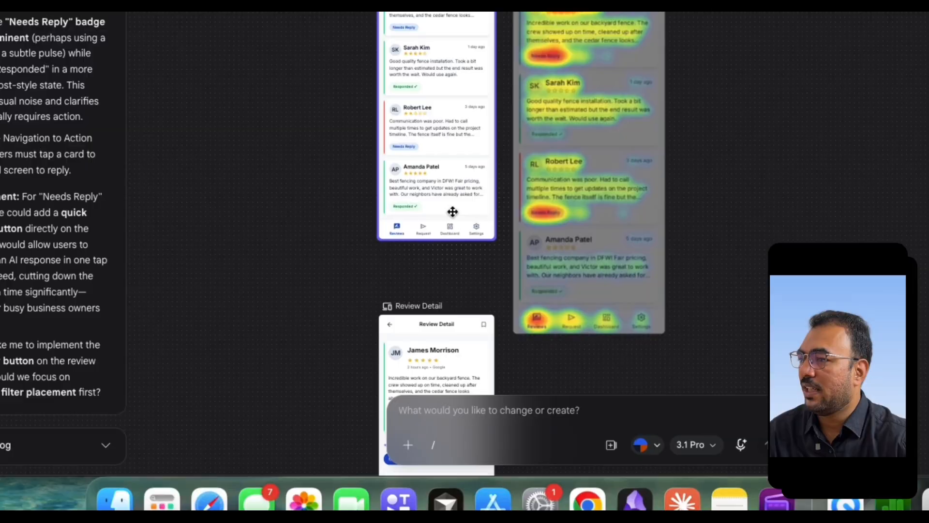
# Reopen the agent's suggestions for the earlier "what can be improved" prompt on the Reviews Feed from the agent log.
pyautogui.click(453, 211)
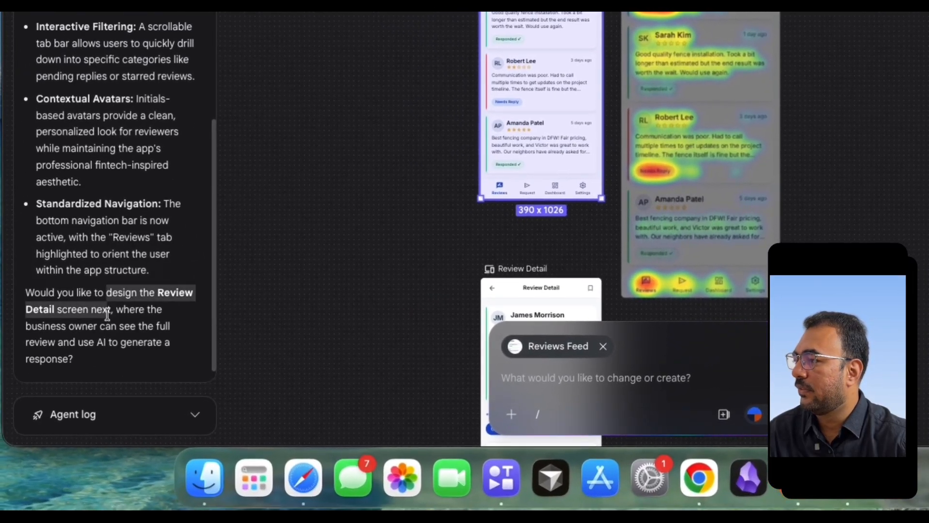
pyautogui.click(132, 292)
pyautogui.scroll(1, 147, 243)
pyautogui.click(700, 264)
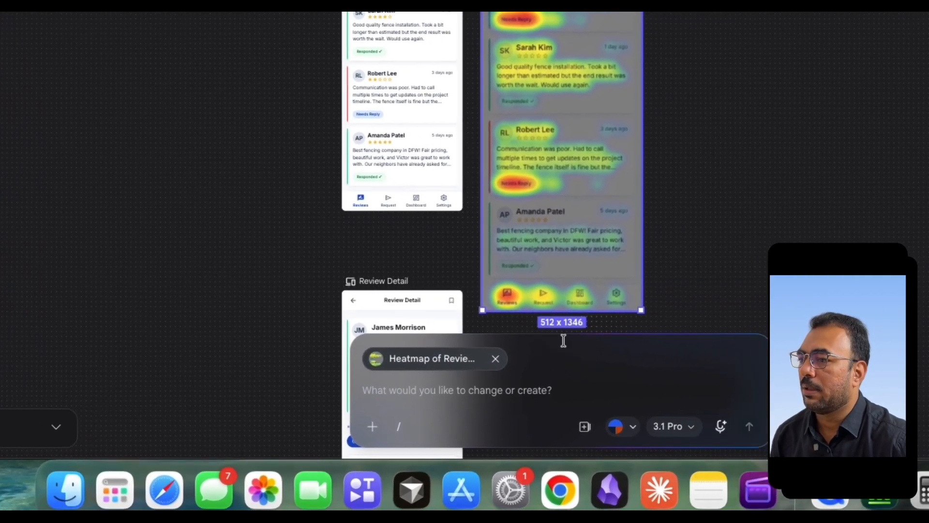
pyautogui.click(423, 114)
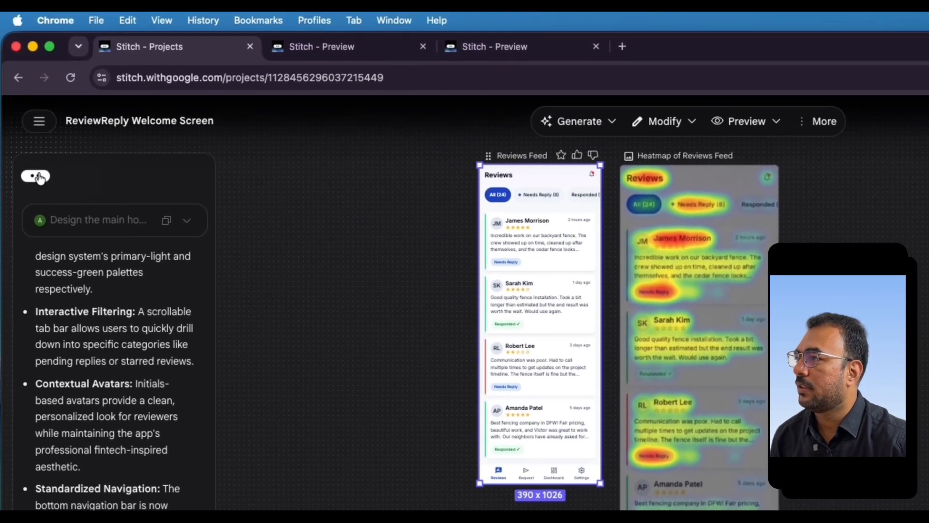
pyautogui.click(40, 178)
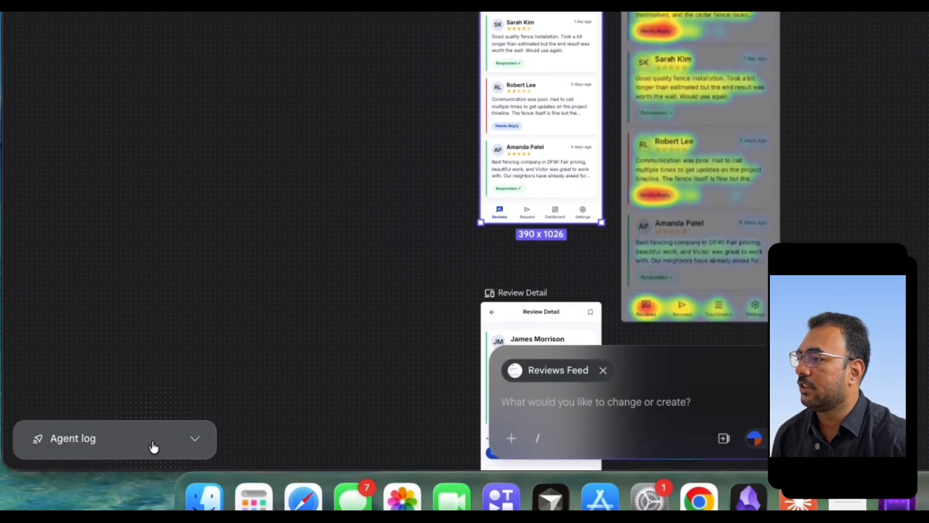
pyautogui.click(152, 441)
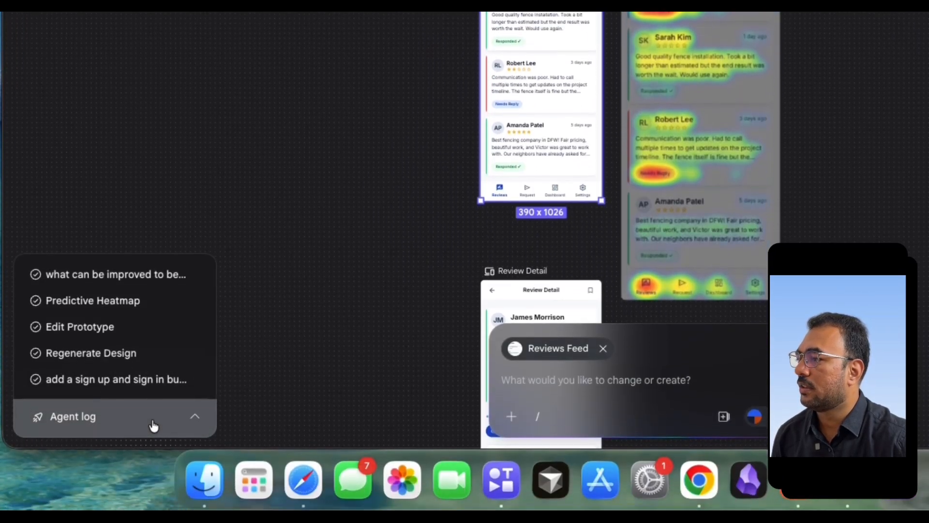
pyautogui.click(141, 274)
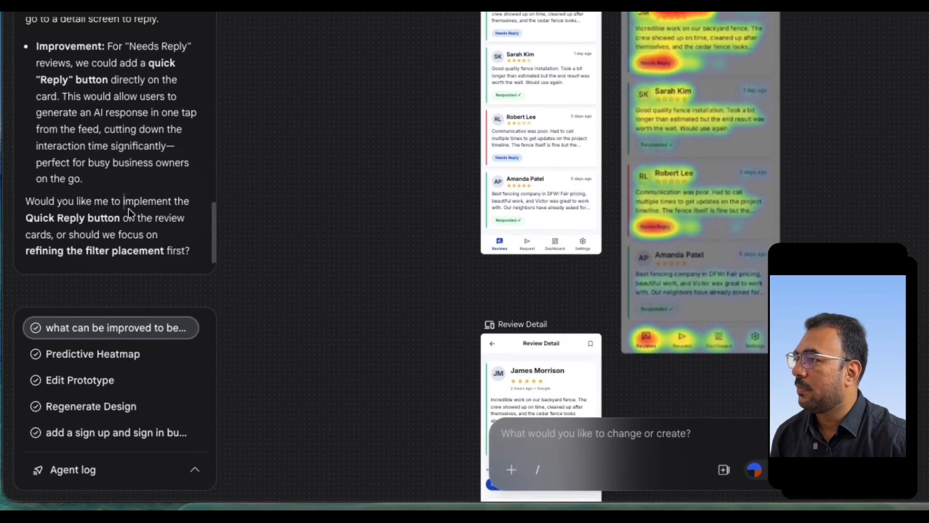
# Submit the prompt "implement the Quick Reply button on the review cards" for the Reviews Feed screen and check the agent's reply.
pyautogui.moveTo(124, 202); pyautogui.dragTo(130, 222)
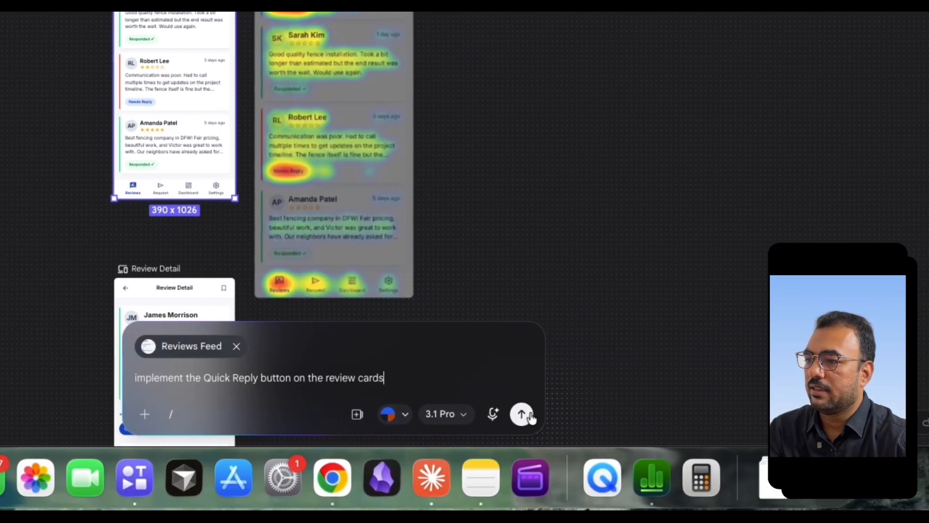
pyautogui.press('Return')
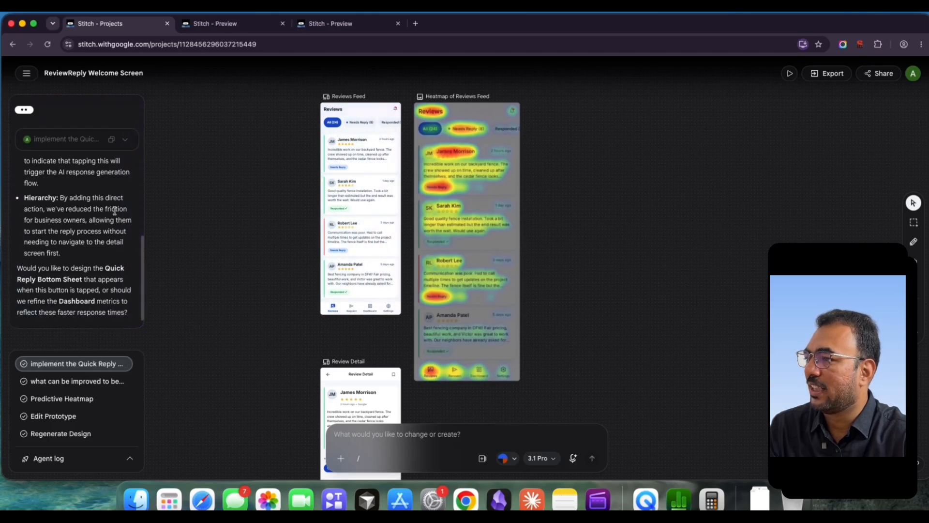
pyautogui.scroll(4, 115, 210)
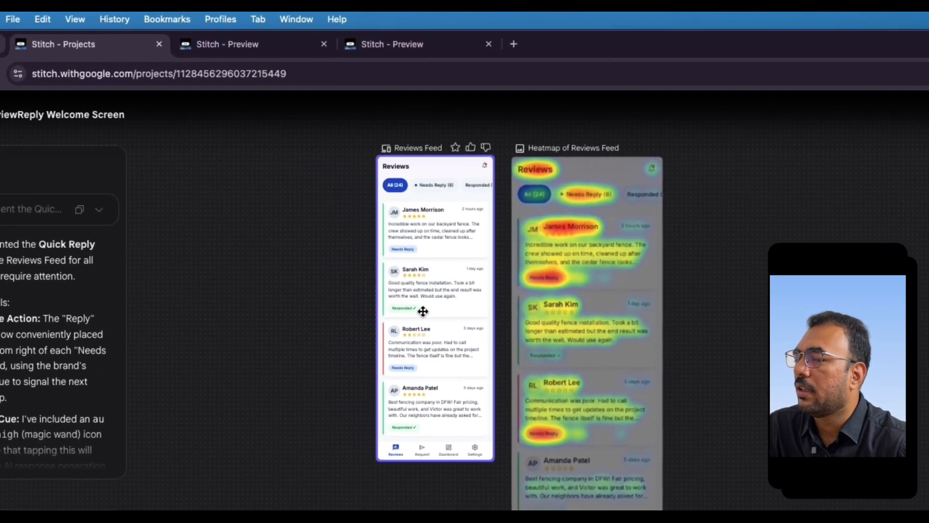
pyautogui.click(352, 209)
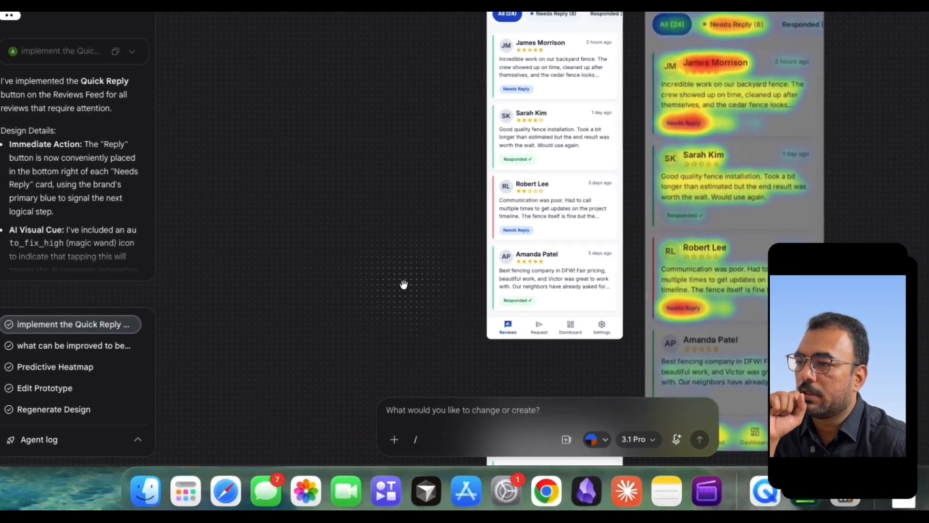
# Ask the agent where the quick reply button it created is.
pyautogui.scroll(-20, 397, 287)
pyautogui.click(504, 422)
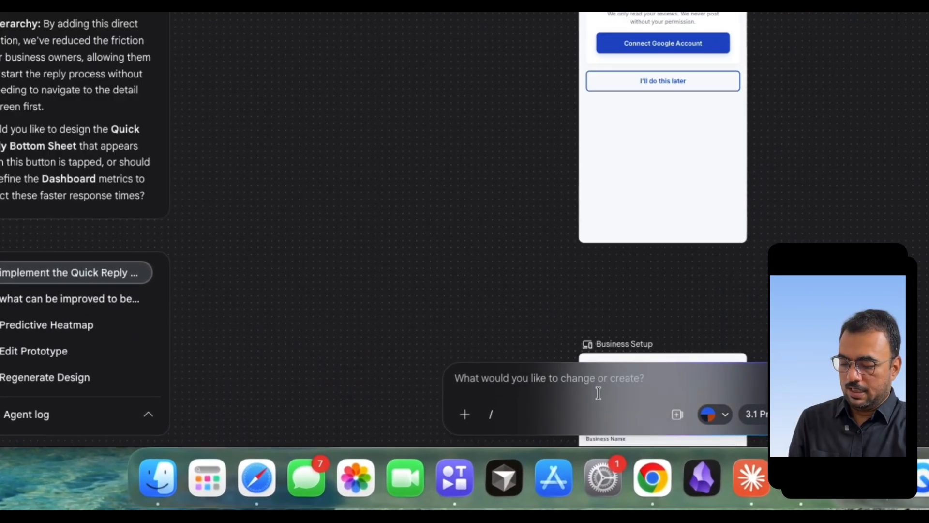
pyautogui.write('where is the quick')
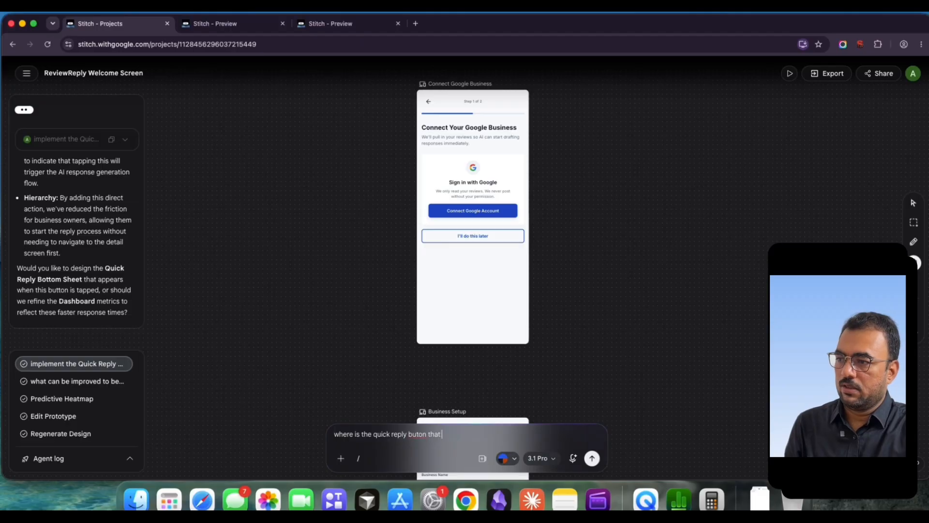
pyautogui.write('reply buton that you have cr')
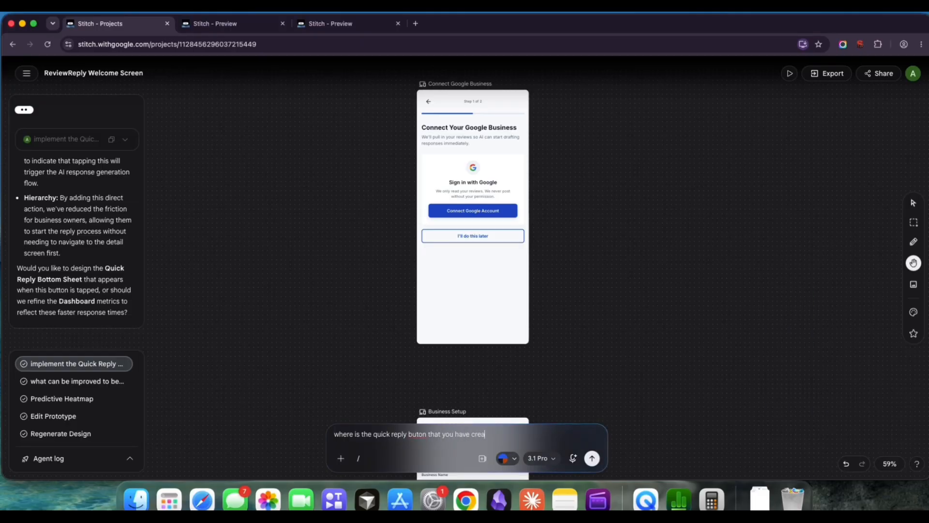
pyautogui.write('ea')
pyautogui.press('Return')
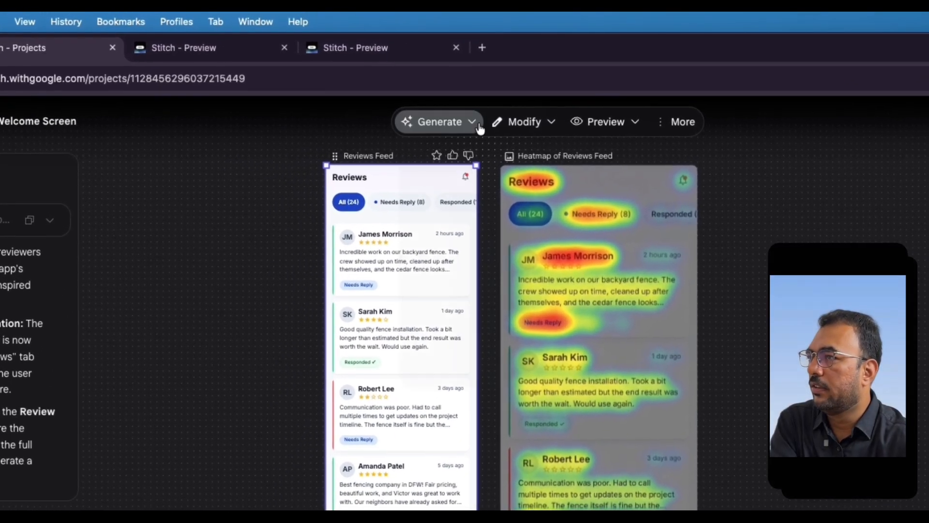
# Generate another Predictive Heatmap for the Reviews Feed and submit a prompt to add a quick "Reply" button directly on the "Needs Reply" cards.
pyautogui.click(467, 122)
pyautogui.click(470, 233)
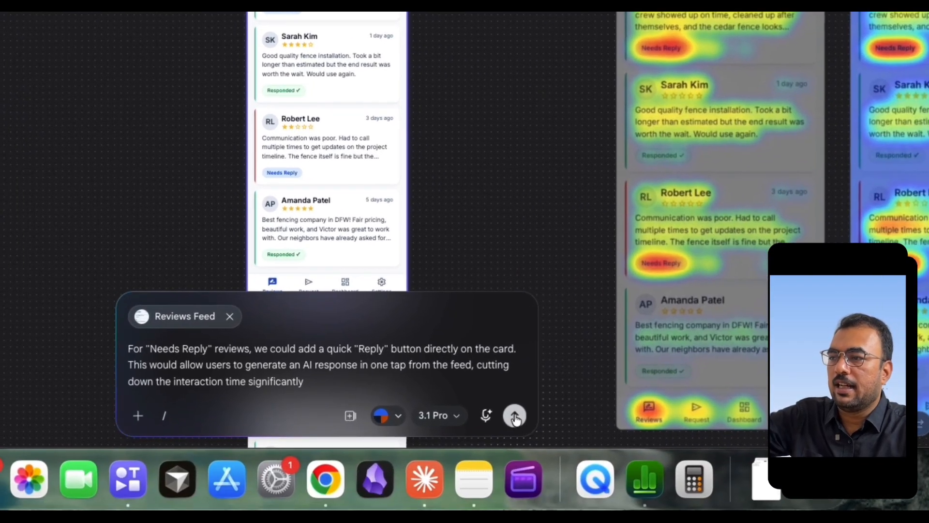
pyautogui.press('Return')
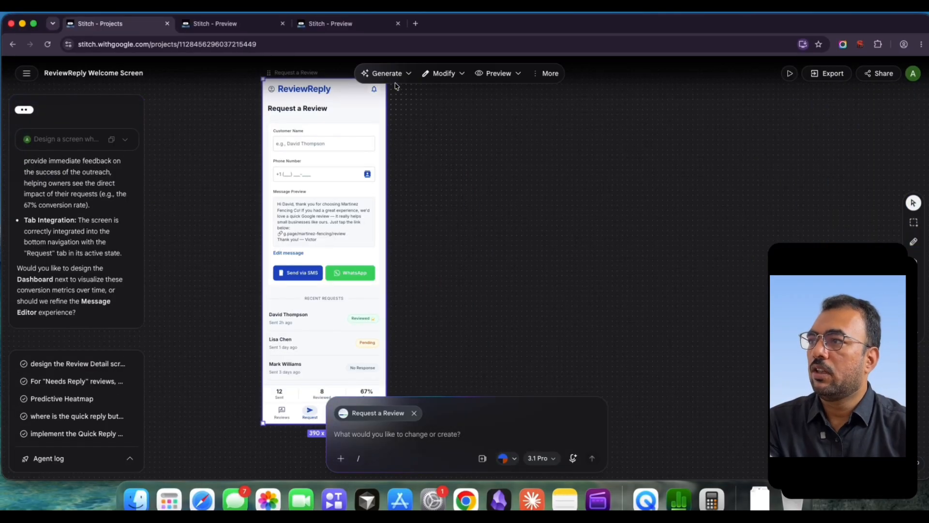
# Generate a Predictive Heatmap for the Request a Review screen and prompt for an insight report on what to do with that heatmap.
pyautogui.click(398, 79)
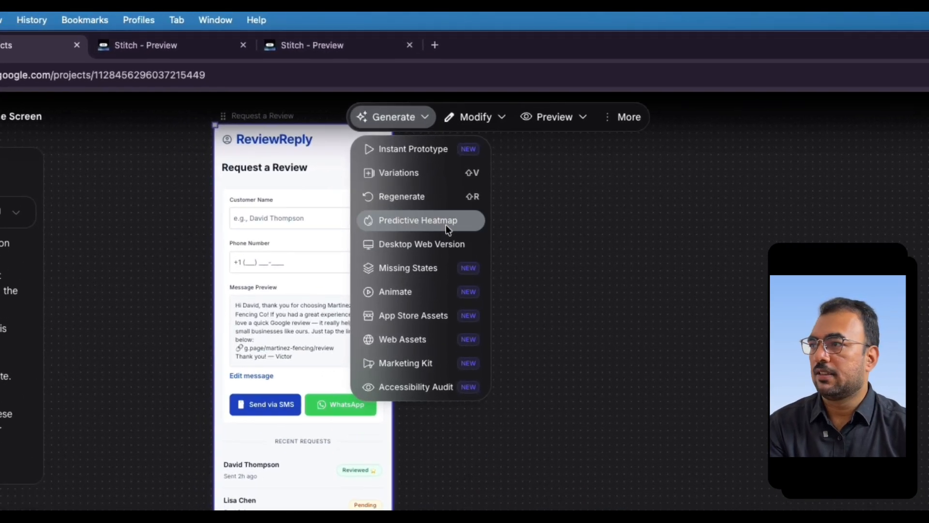
pyautogui.click(426, 151)
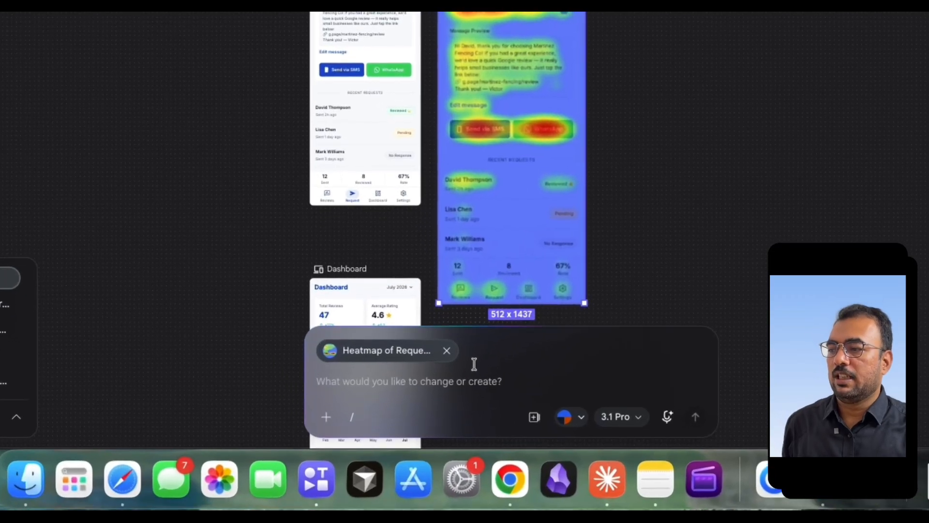
pyautogui.write('create a ins')
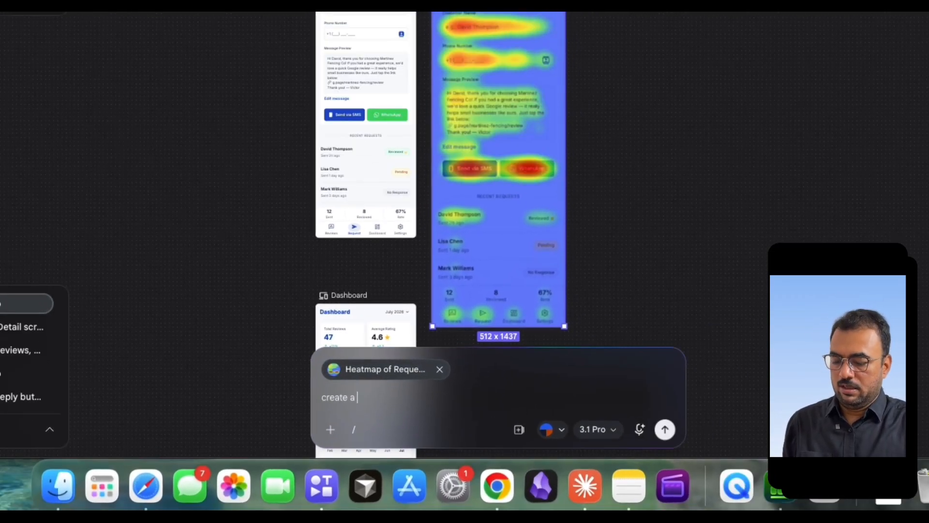
pyautogui.write('ight e')
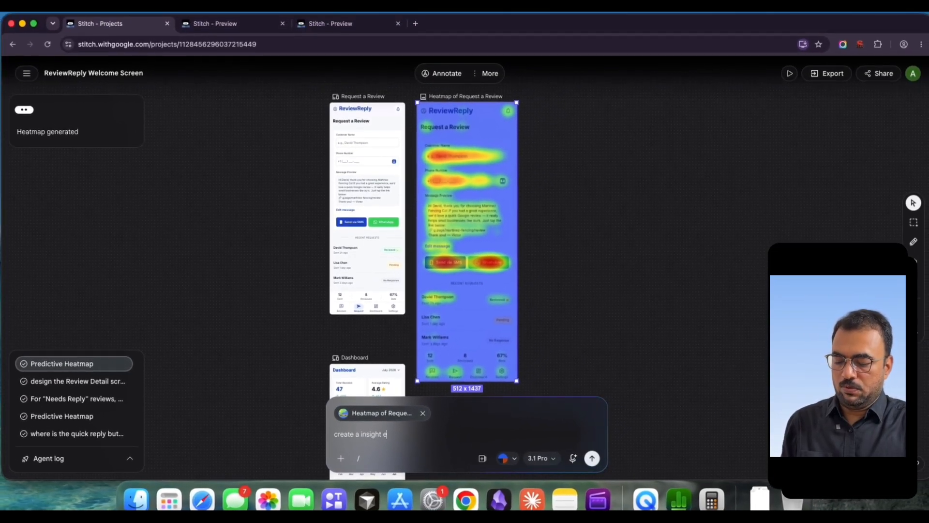
pyautogui.write('port that what should we do with this')
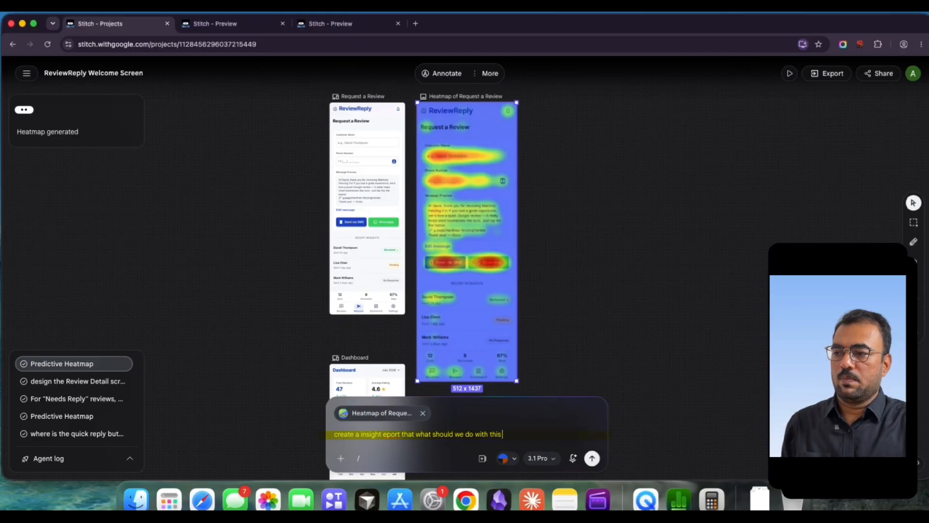
pyautogui.write(' predictive he')
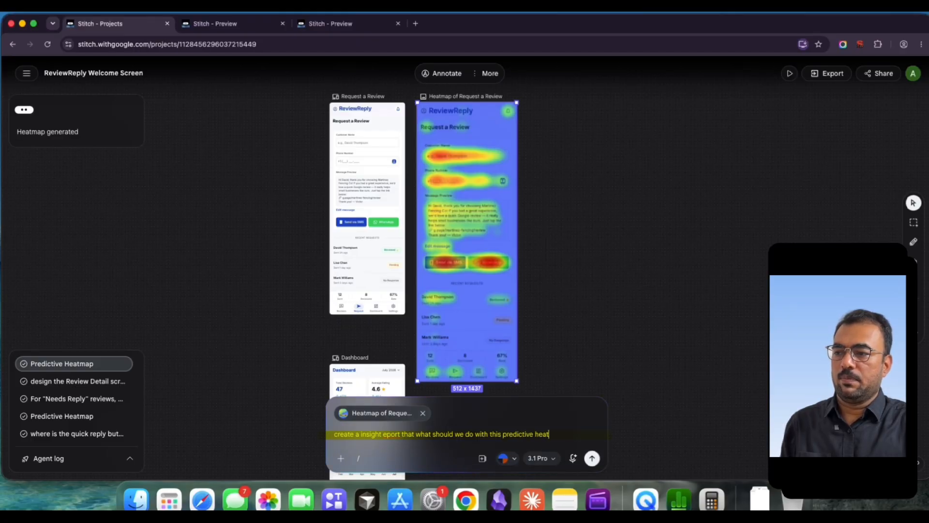
pyautogui.write('at')
pyautogui.press('Return')
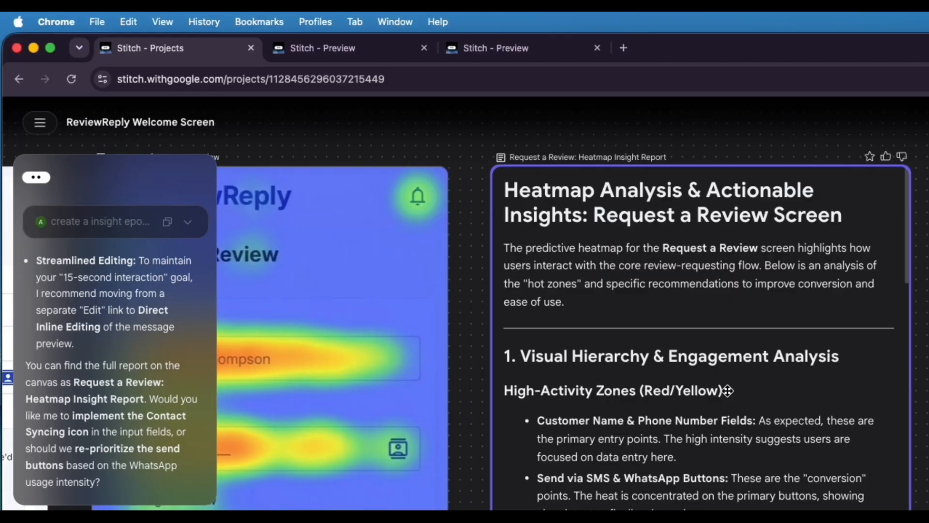
# Copy the Request a Review heatmap insight report from the canvas and paste it into a note in the Notes app.
pyautogui.scroll(-1, 716, 413)
pyautogui.click(716, 412)
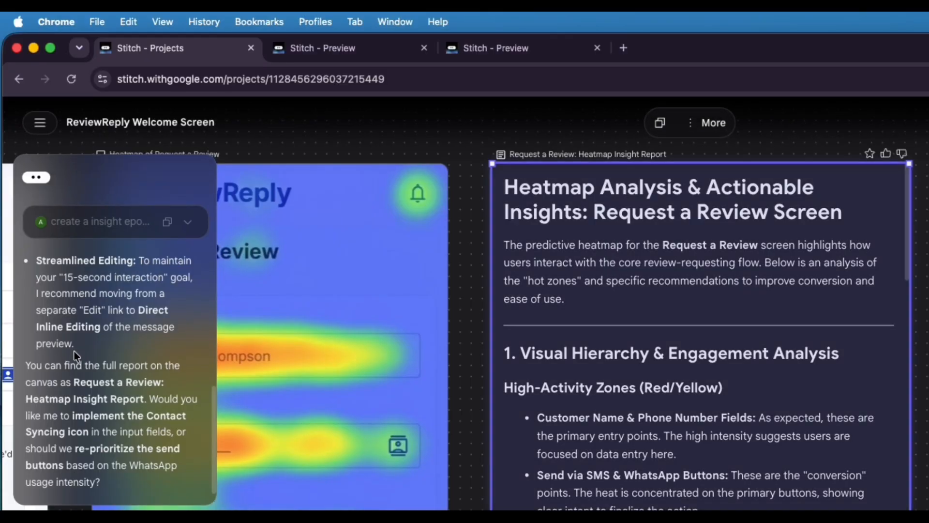
pyautogui.scroll(5, 74, 350)
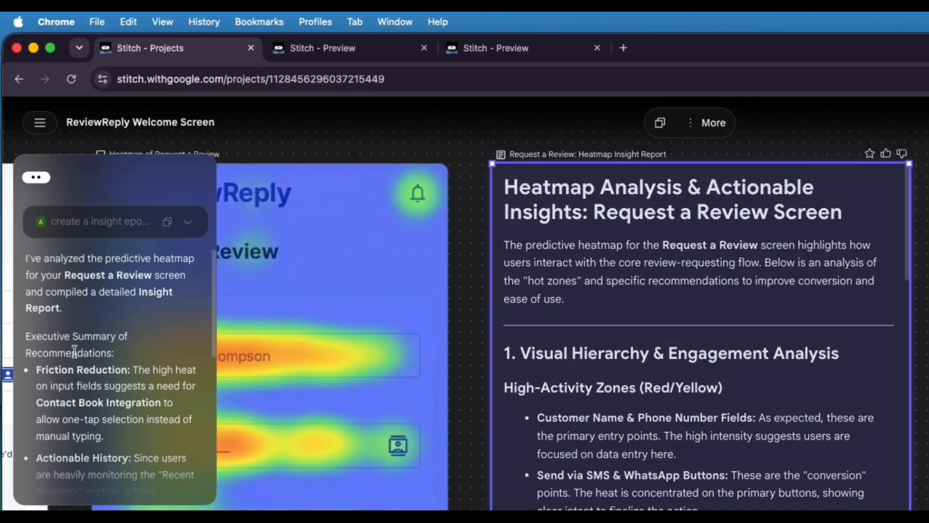
pyautogui.rightClick(672, 446)
pyautogui.click(699, 452)
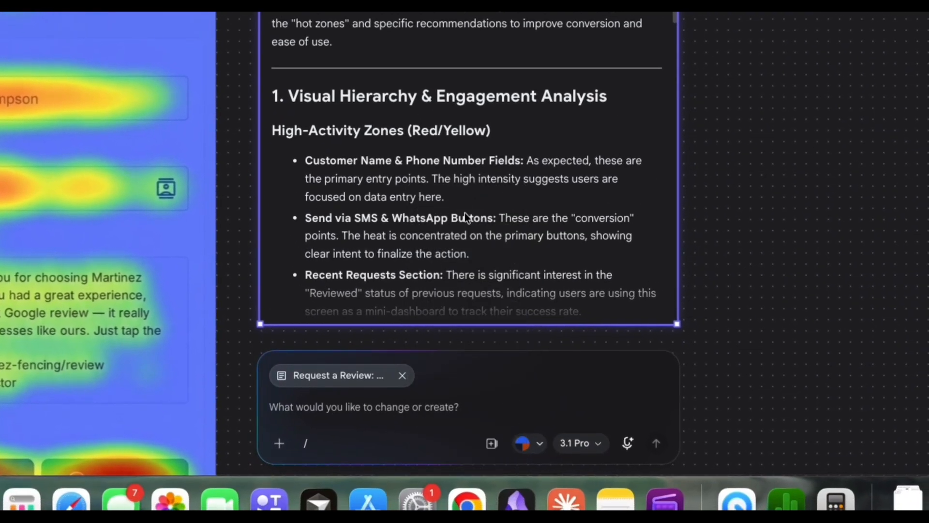
pyautogui.click(616, 499)
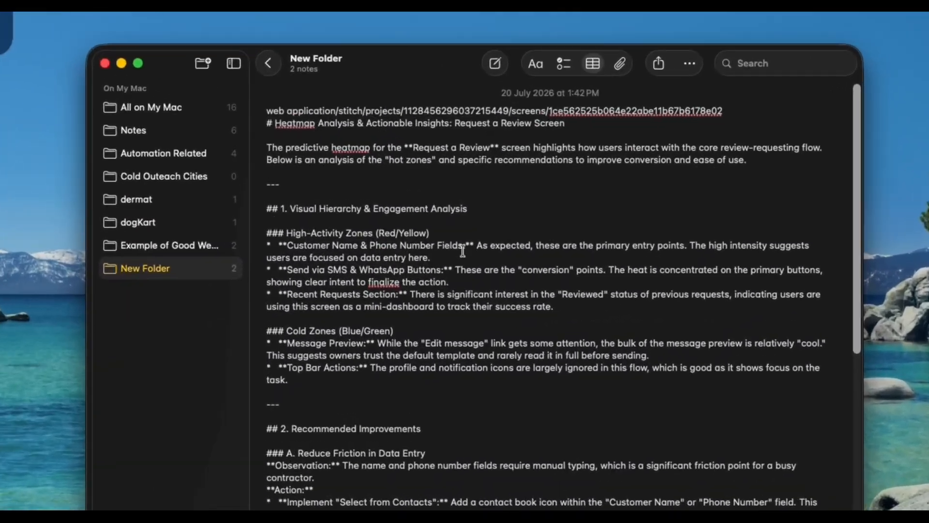
# Read through the pasted heatmap report, from the engagement analysis and recommended improvements to the implementation priority.
pyautogui.scroll(-3, 424, 292)
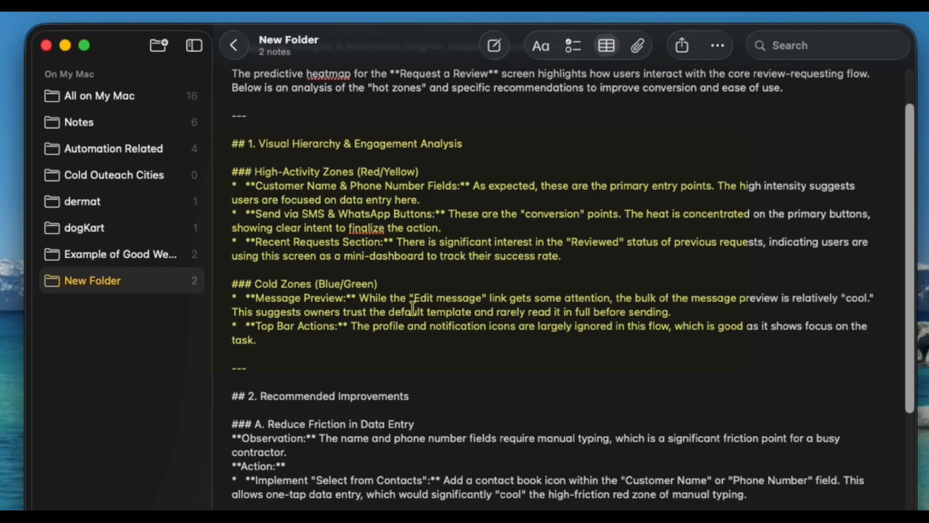
pyautogui.scroll(-5, 413, 308)
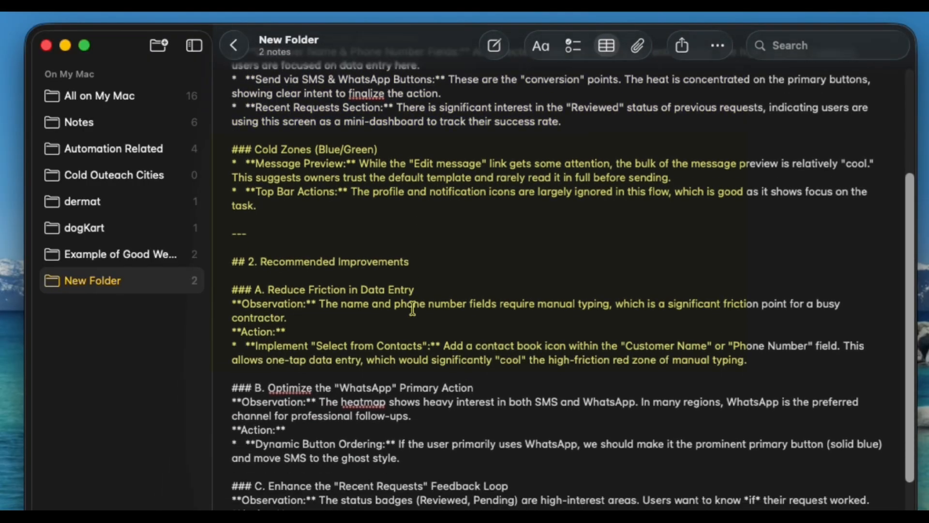
pyautogui.scroll(-1, 413, 308)
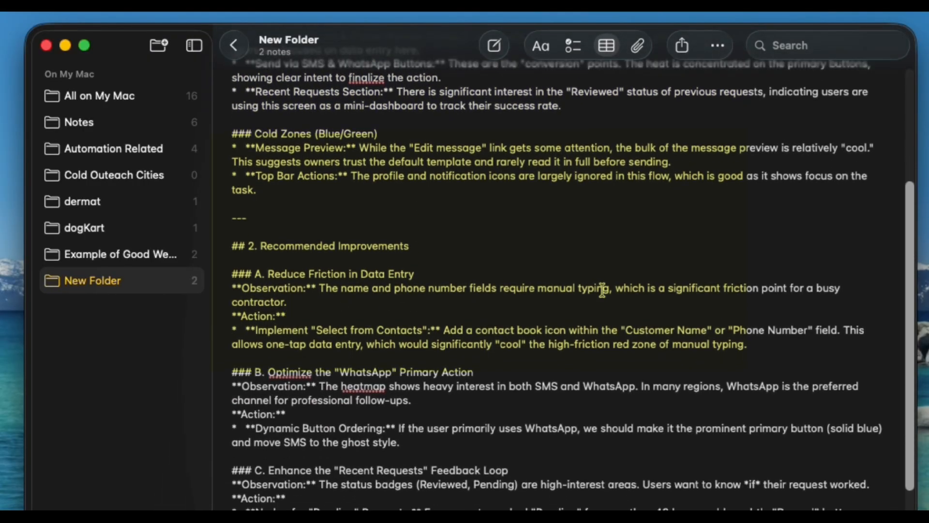
pyautogui.scroll(-2, 601, 290)
pyautogui.scroll(-2, 603, 289)
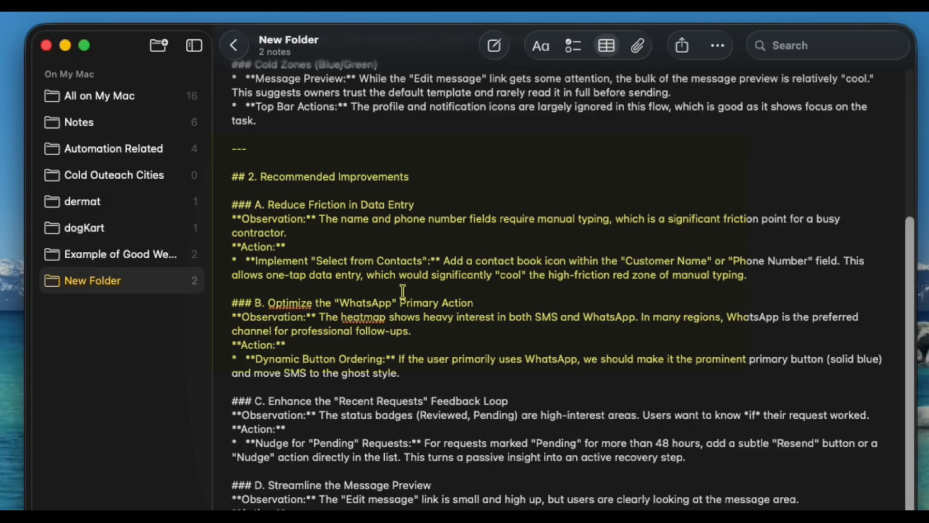
pyautogui.scroll(-1, 402, 336)
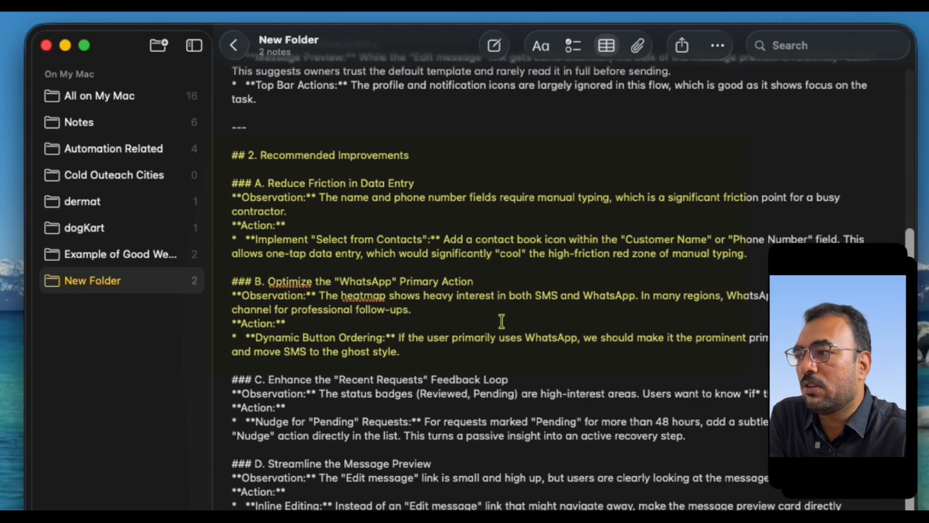
pyautogui.scroll(-2, 502, 321)
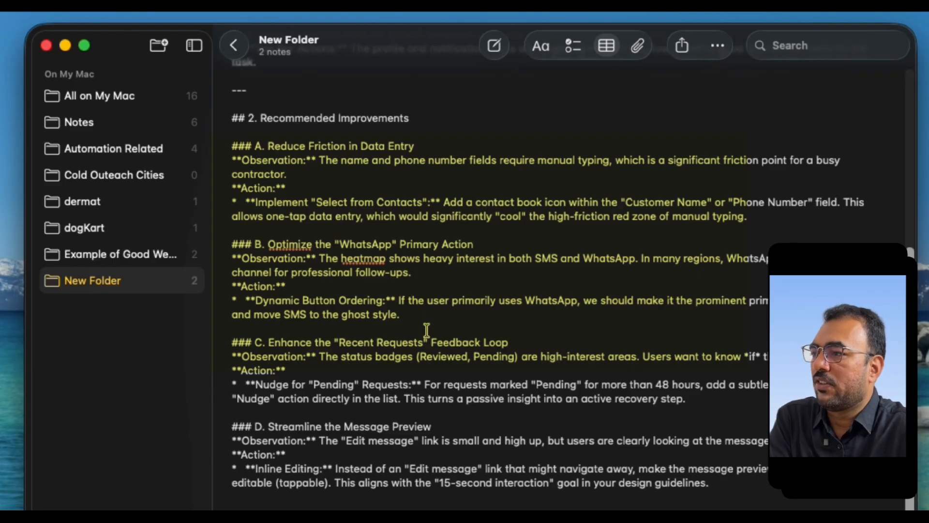
pyautogui.scroll(-1, 426, 330)
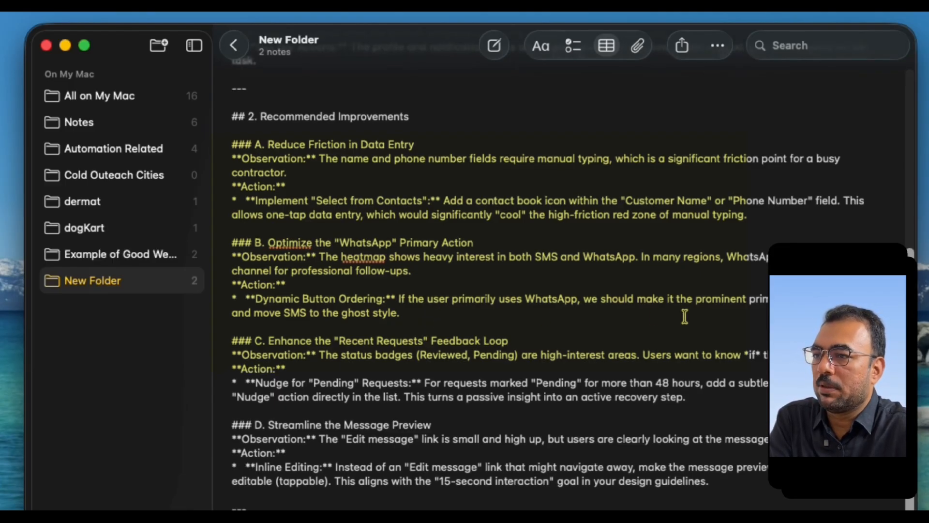
pyautogui.scroll(-1, 434, 334)
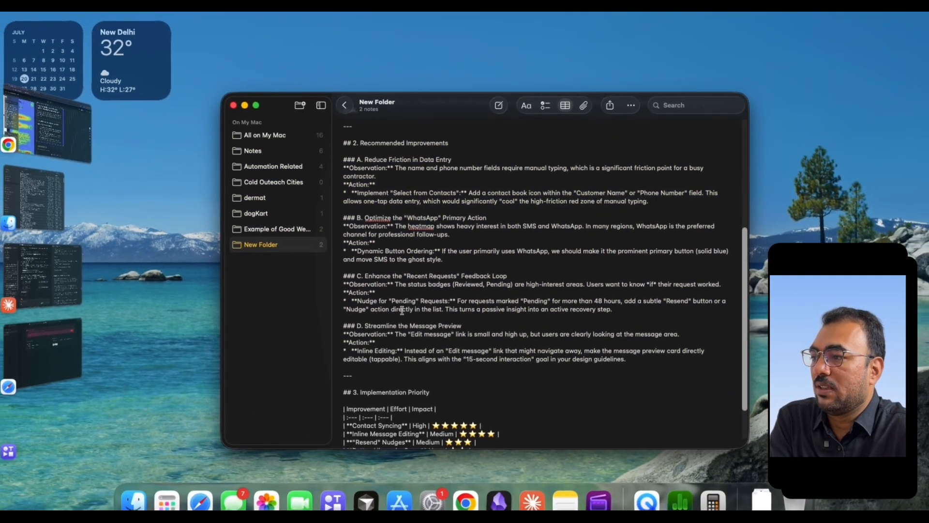
# Switch back to Stitch and submit a prompt for the Request a Review screen to regenerate another screen based on the pasted heatmap report recommendations.
pyautogui.scroll(-3, 462, 305)
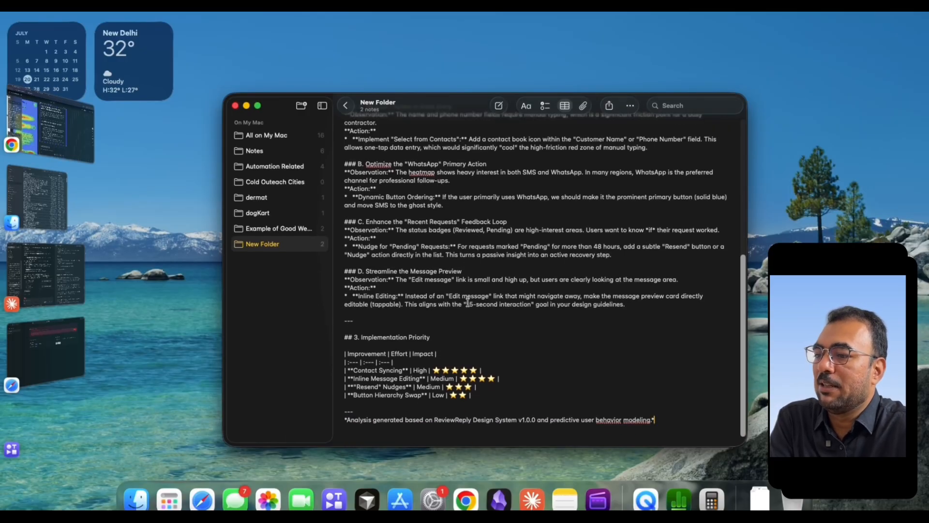
pyautogui.scroll(3, 468, 303)
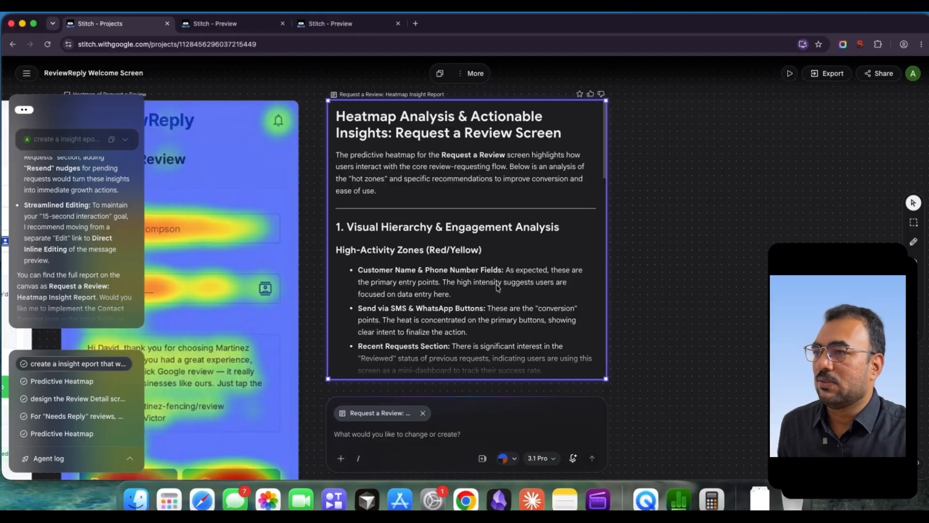
pyautogui.click(914, 261)
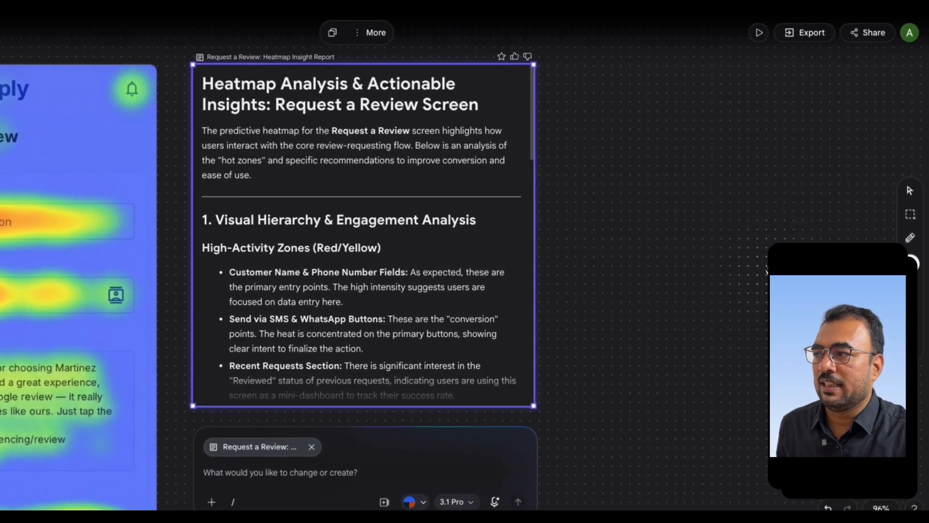
pyautogui.scroll(-5, 799, 269)
pyautogui.click(909, 190)
pyautogui.click(207, 211)
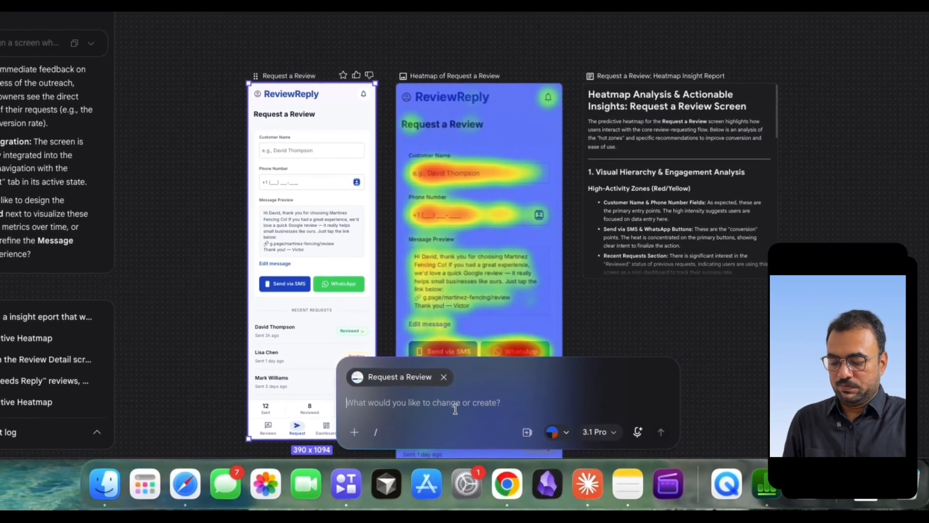
pyautogui.write('regege')
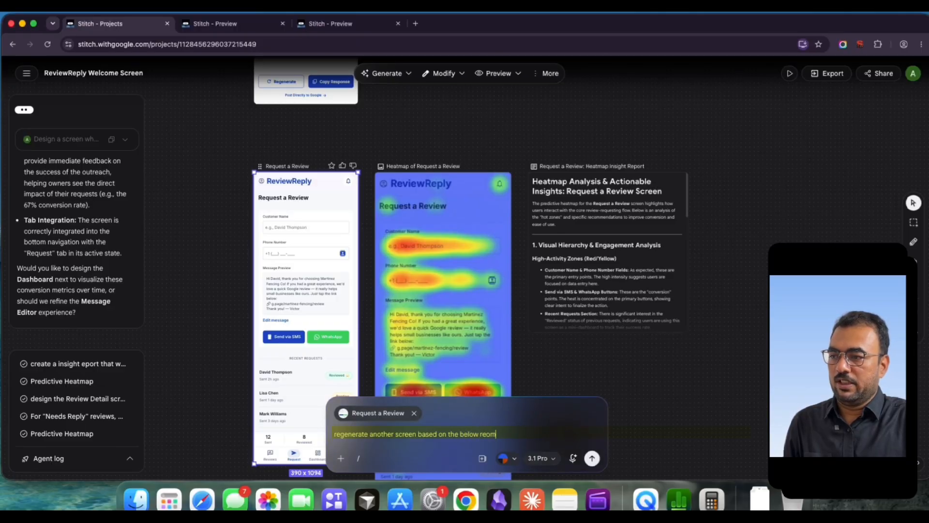
pyautogui.press('super+v')
pyautogui.press('Return')
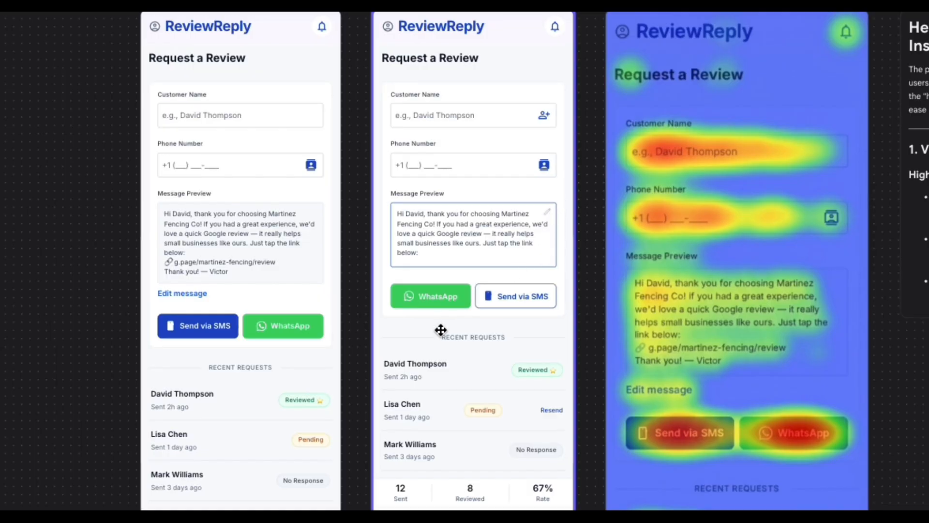
# Compare the optimized Request a Review screen with the original, from the form fields and message preview down to the recent requests.
pyautogui.scroll(-2, 441, 330)
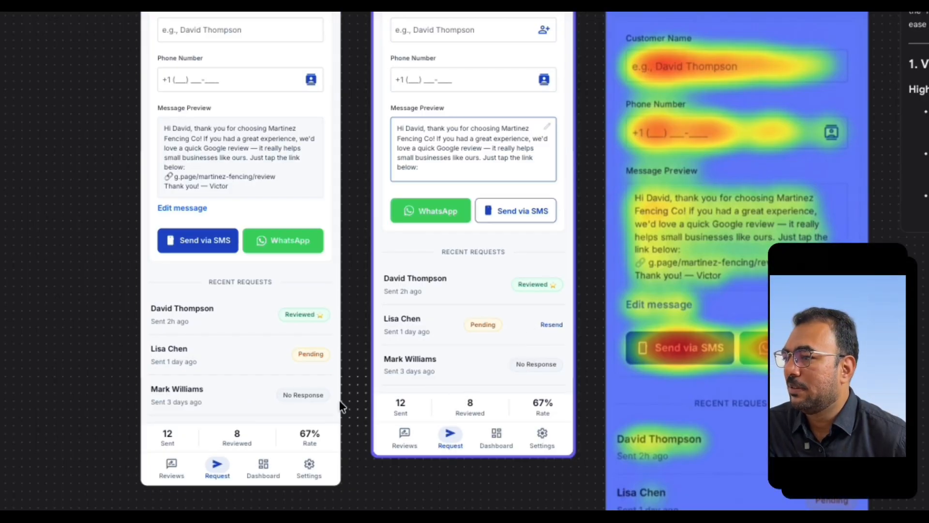
pyautogui.scroll(3, 276, 416)
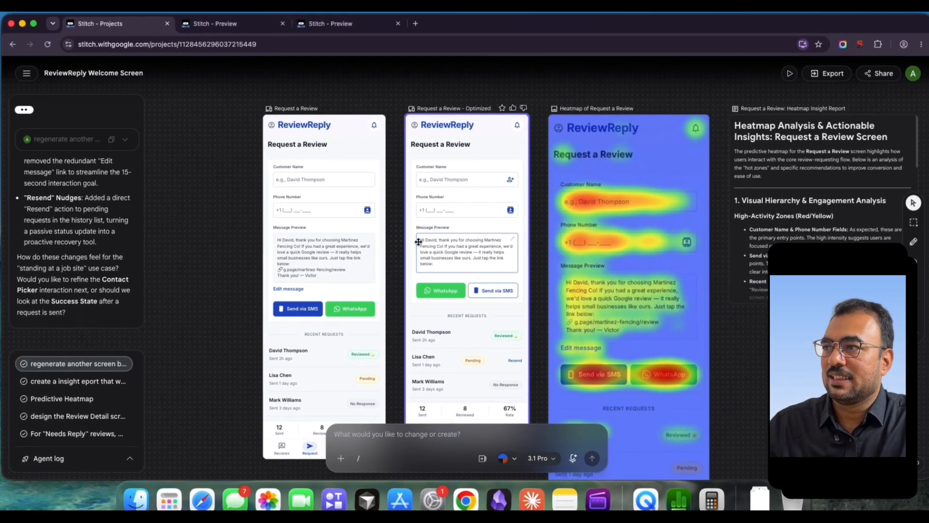
pyautogui.scroll(-3, 418, 241)
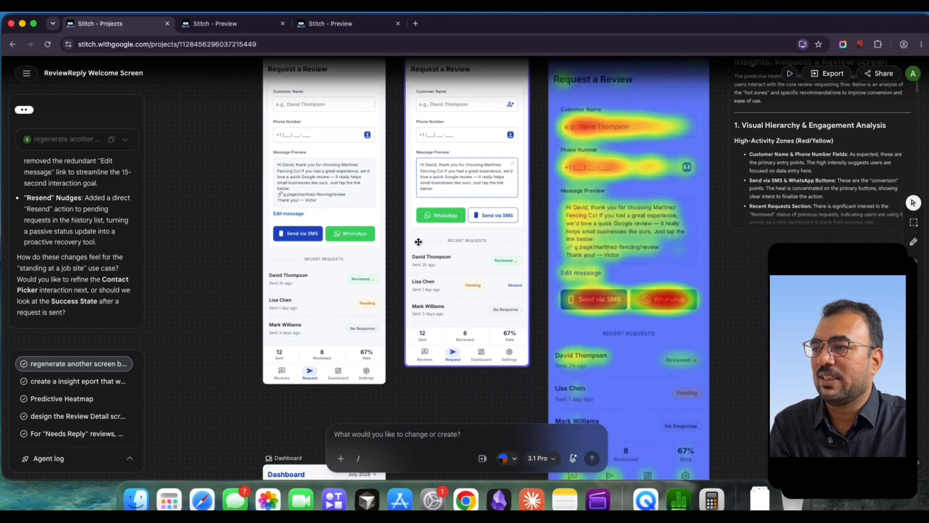
# Animate the Dashboard screen.
pyautogui.scroll(-10, 418, 242)
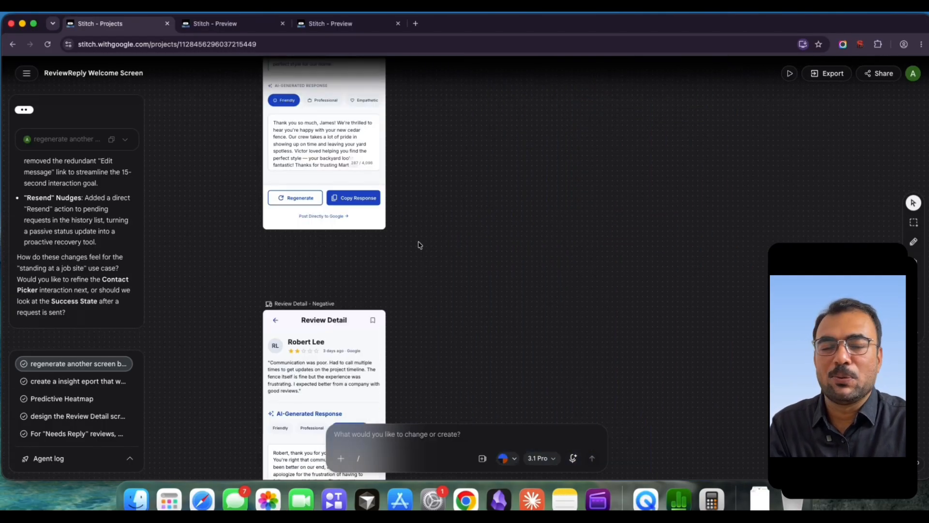
pyautogui.scroll(2, 420, 245)
pyautogui.scroll(-4, 420, 245)
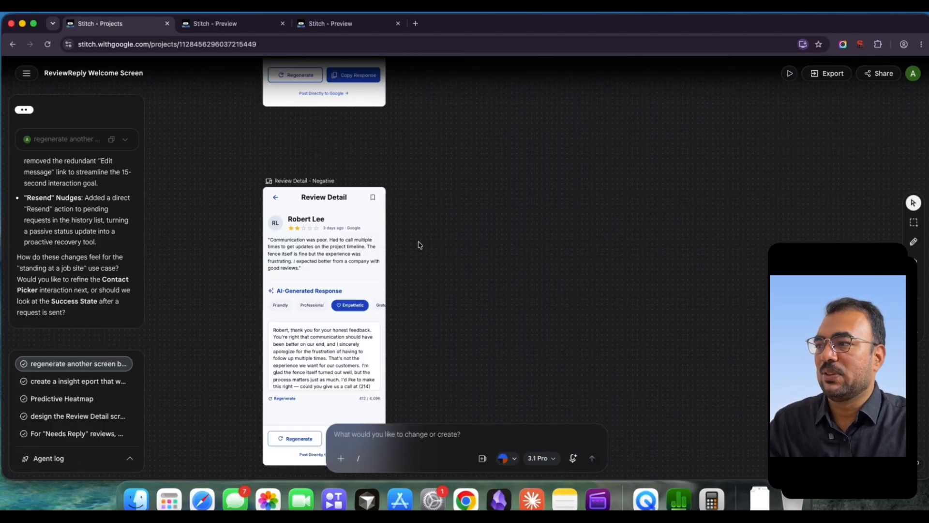
pyautogui.scroll(10, 420, 244)
pyautogui.scroll(-2, 420, 244)
pyautogui.scroll(-6, 418, 245)
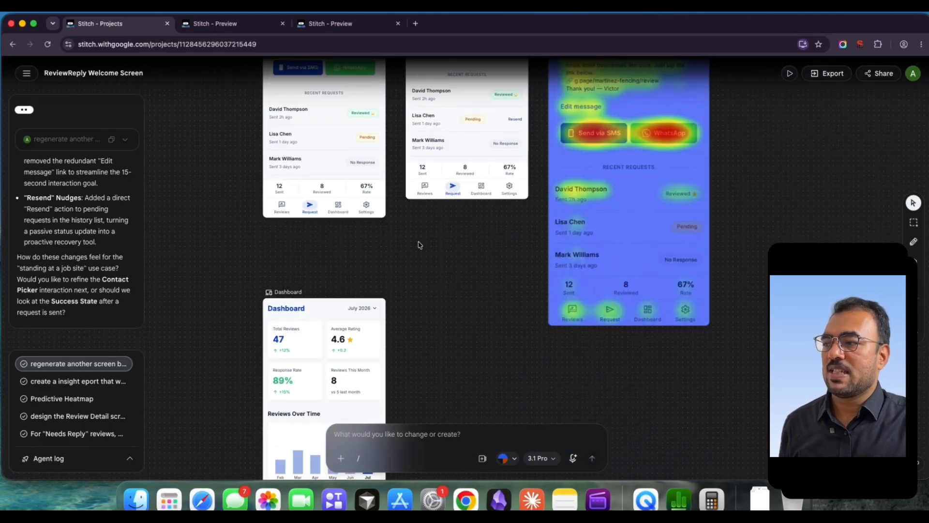
pyautogui.click(379, 287)
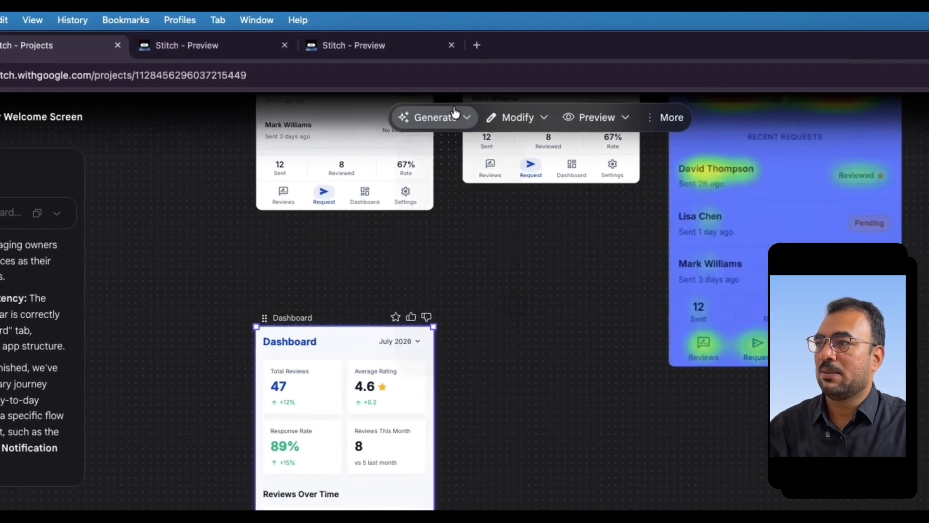
pyautogui.click(455, 114)
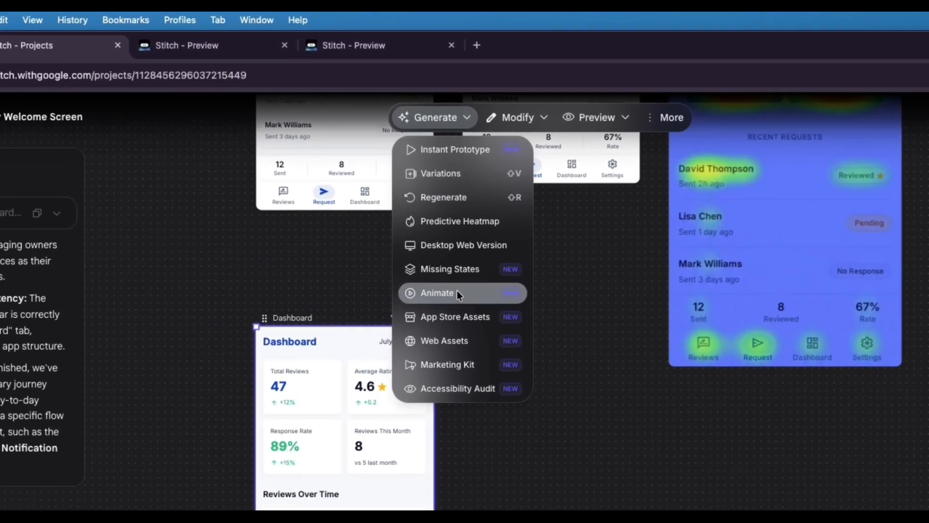
pyautogui.click(402, 194)
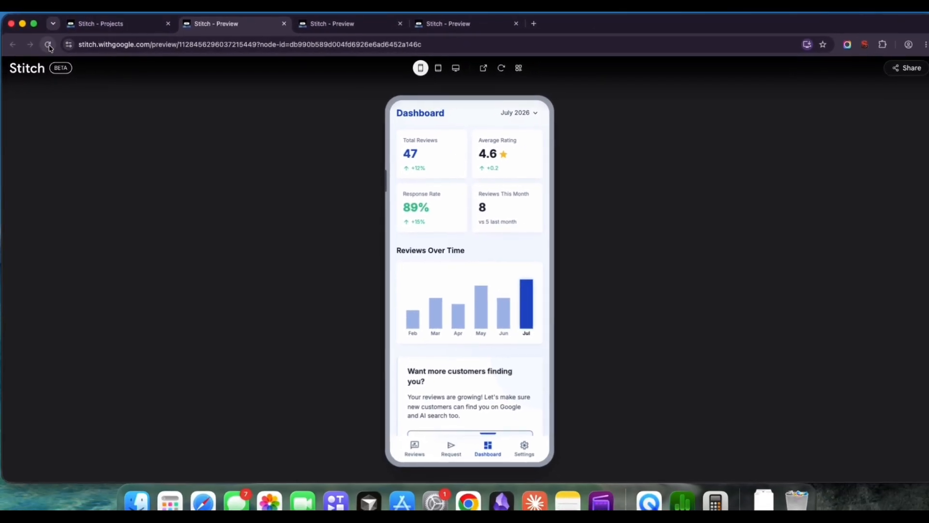
# Reload the Dashboard preview to replay its animation and close that preview.
pyautogui.click(48, 44)
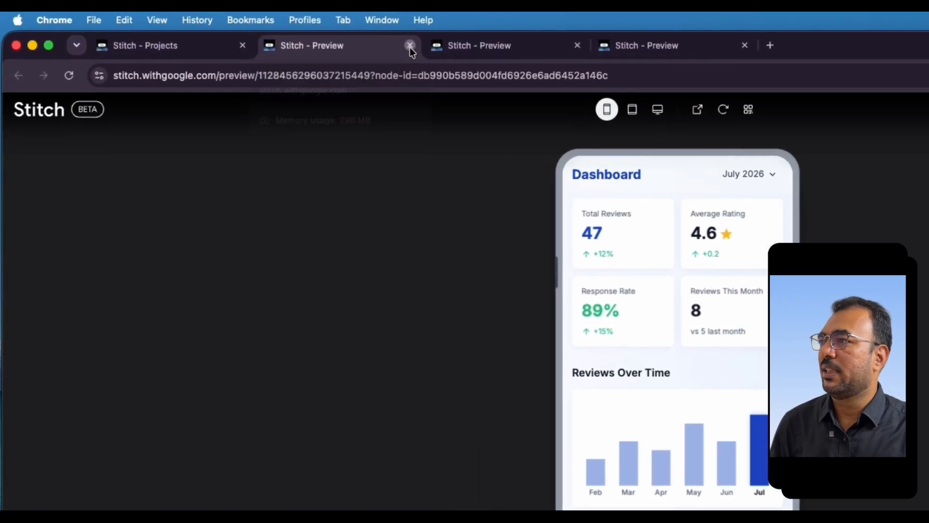
pyautogui.click(283, 24)
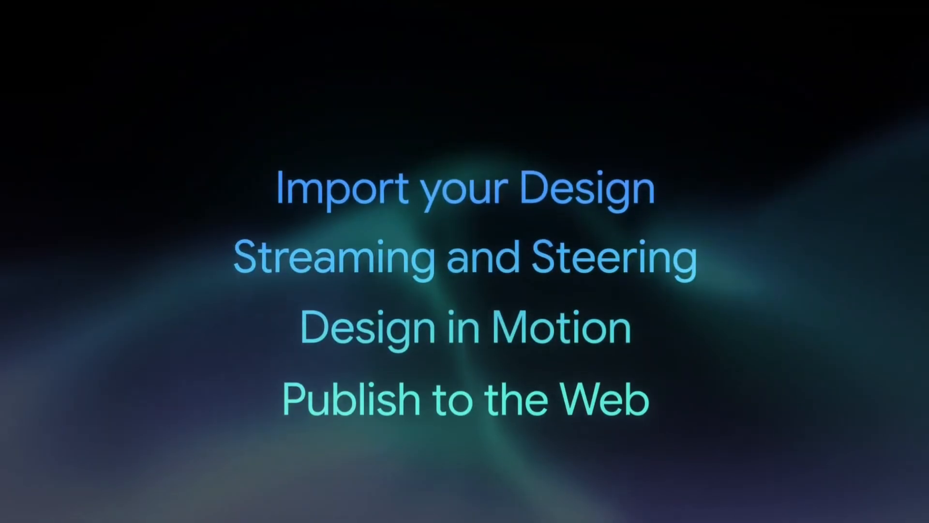